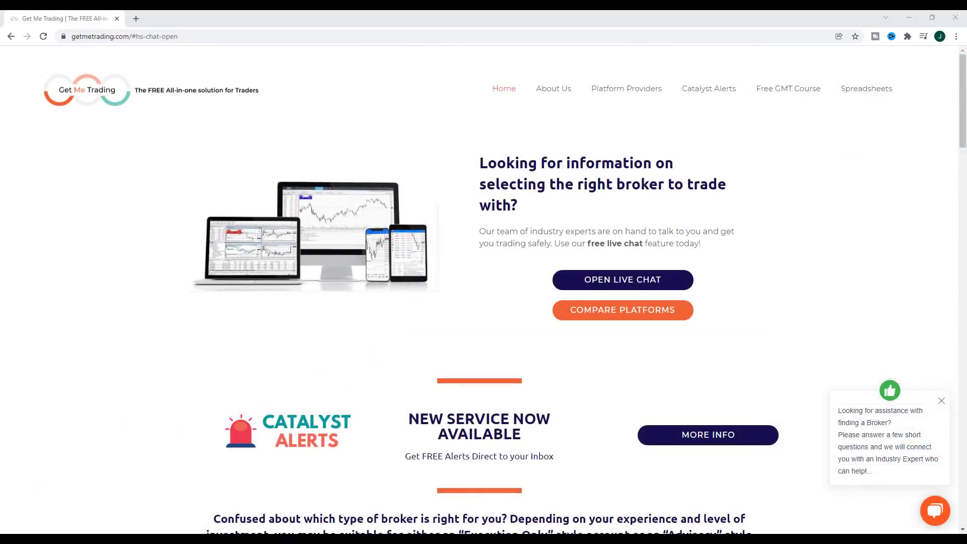
Step: Open the Industry Expert live chat on the Get Me Trading home page, then close it
left_click(629, 284)
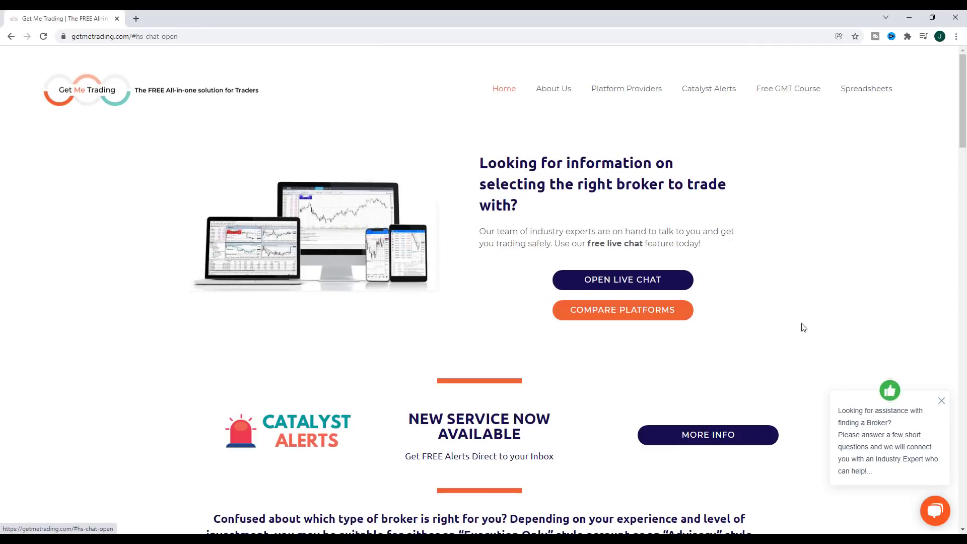
left_click(936, 519)
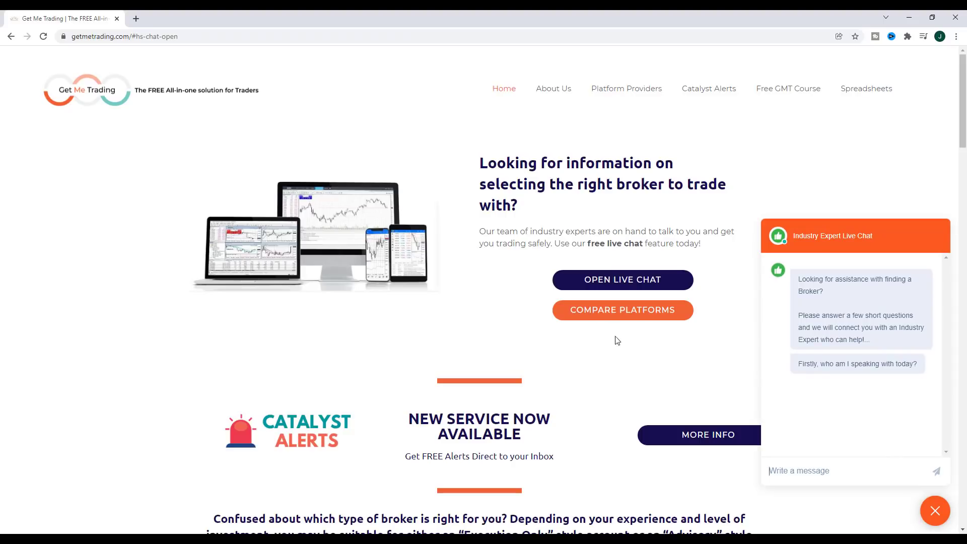
left_click(934, 514)
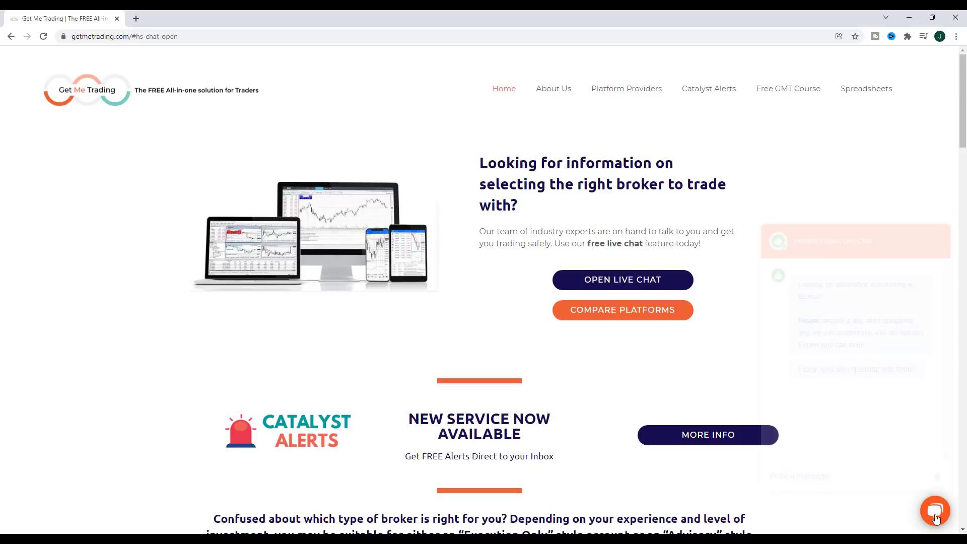
Step: Open the platform comparison page and look through the list of regulated platform providers and its filter options
left_click(618, 315)
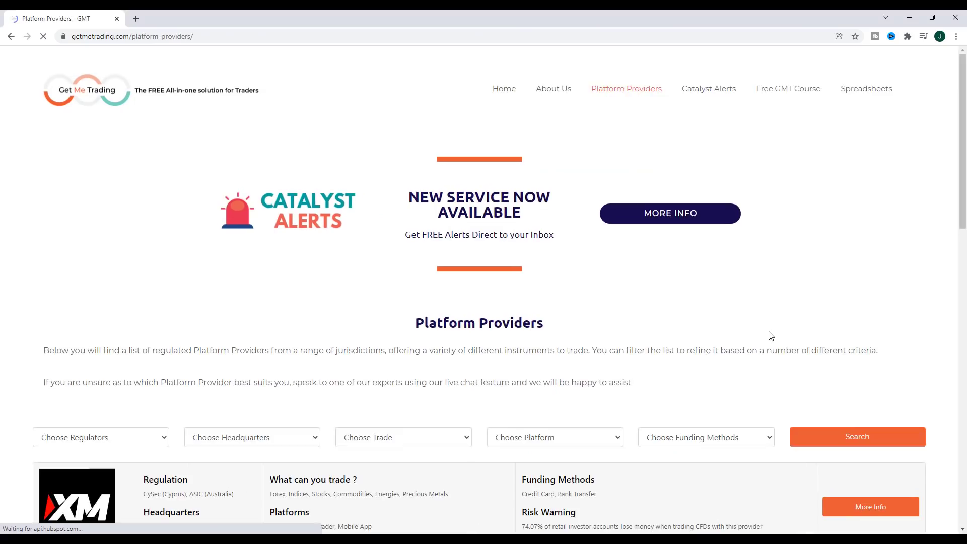
scroll(694, 275, "down", 2)
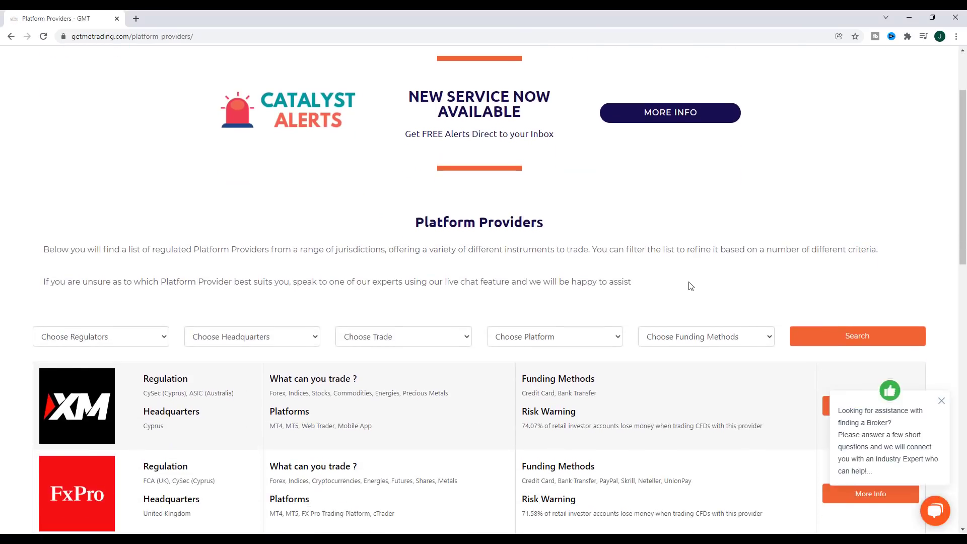
scroll(691, 286, "down", 3)
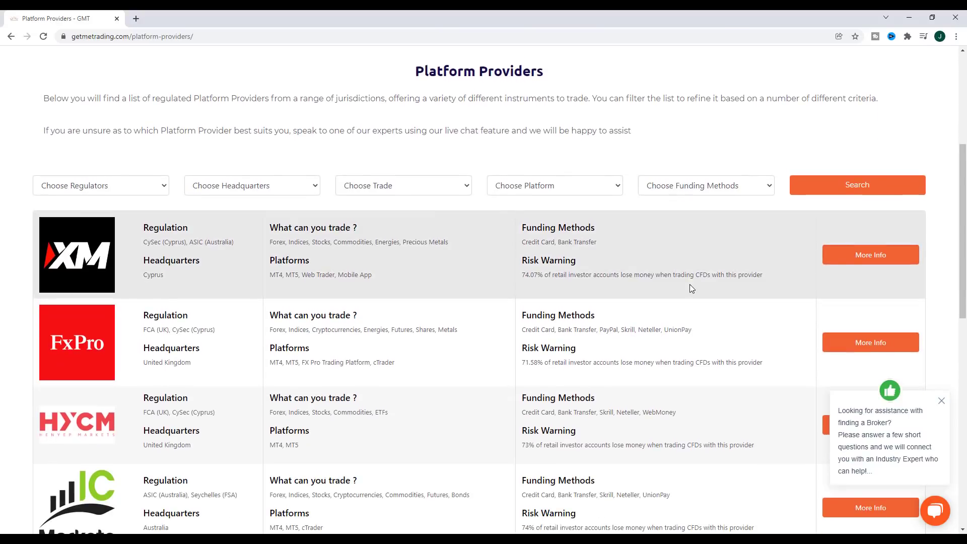
scroll(692, 289, "down", 1)
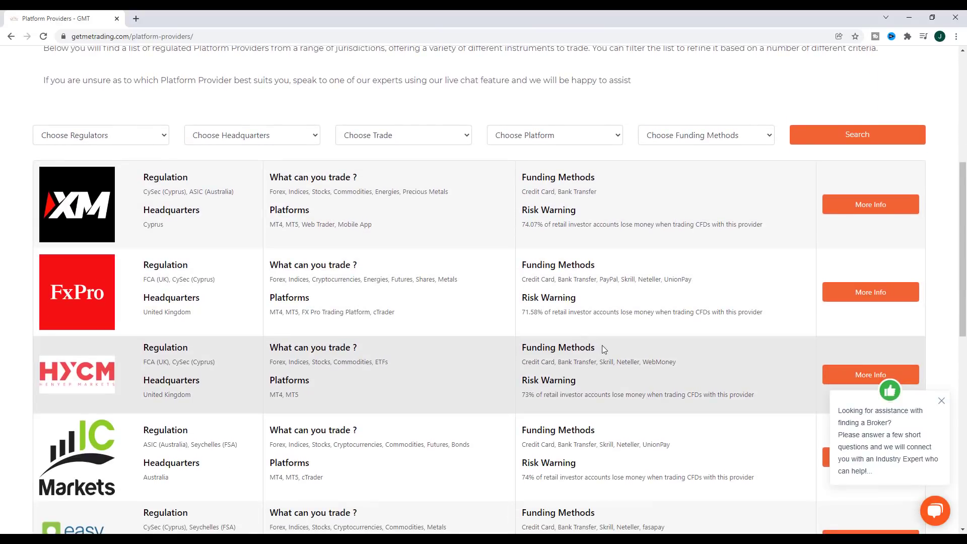
scroll(609, 341, "up", 5)
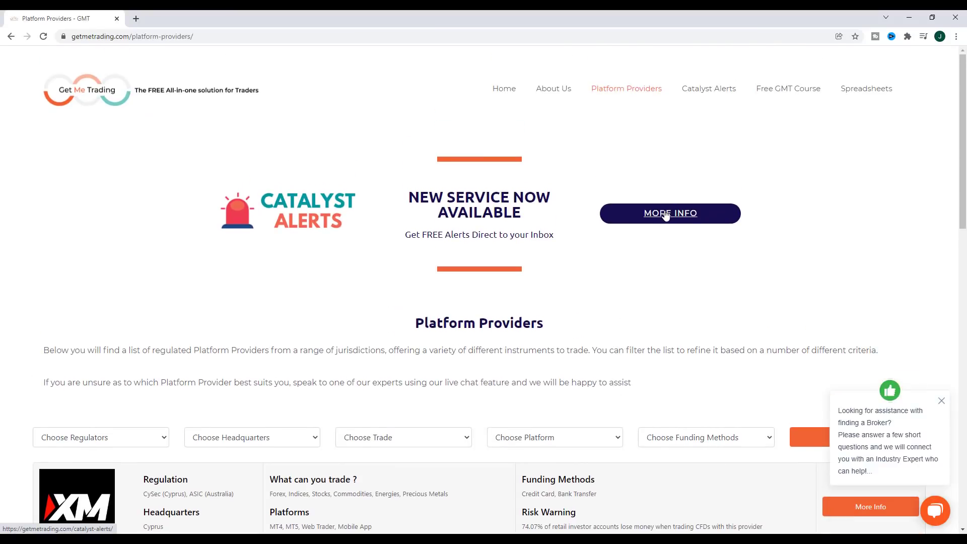
Step: Open the Catalyst Alerts information page and read why the alerts are valuable to traders
left_click(666, 215)
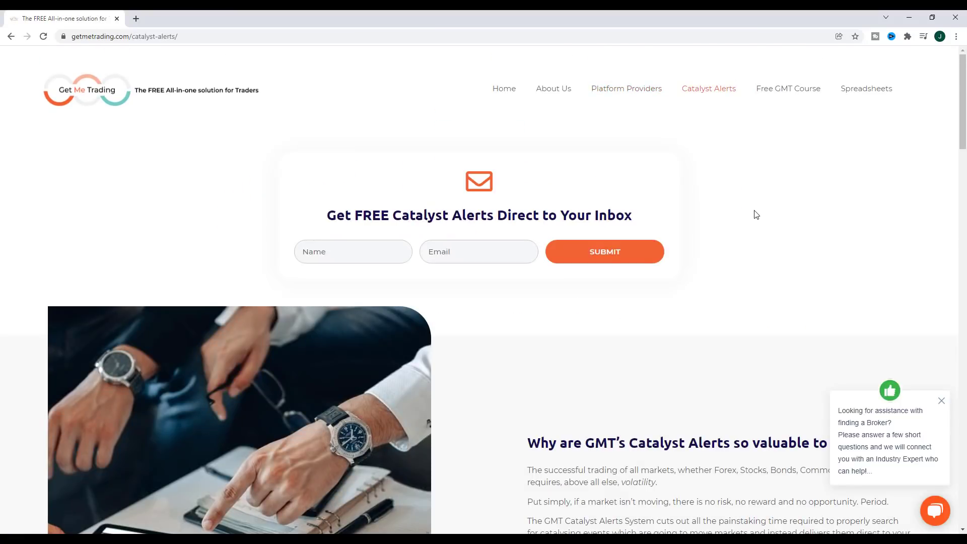
scroll(756, 214, "down", 1)
scroll(753, 213, "down", 2)
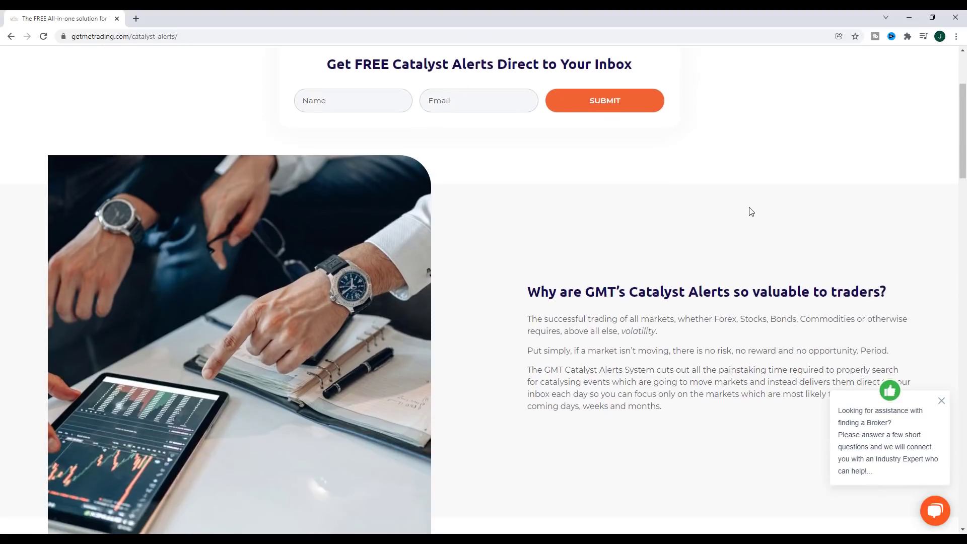
scroll(751, 211, "down", 1)
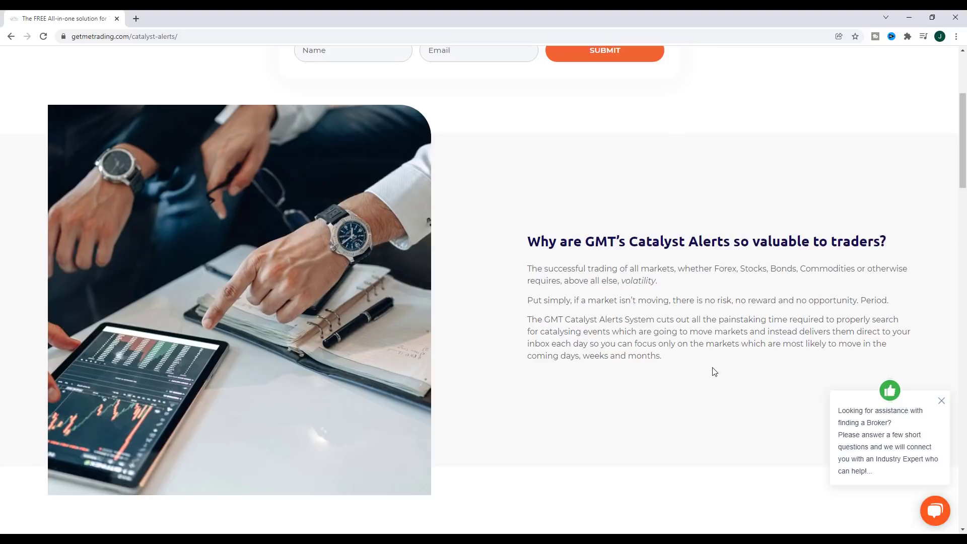
scroll(712, 371, "up", 4)
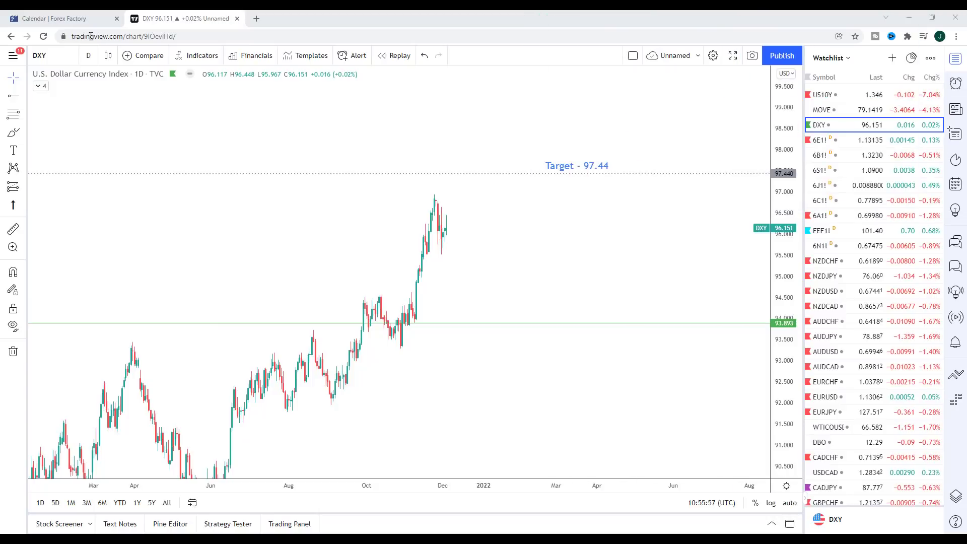
Step: Switch to the Forex Factory calendar and review the economic events for the week of Dec 5 to Dec 11
left_click(73, 19)
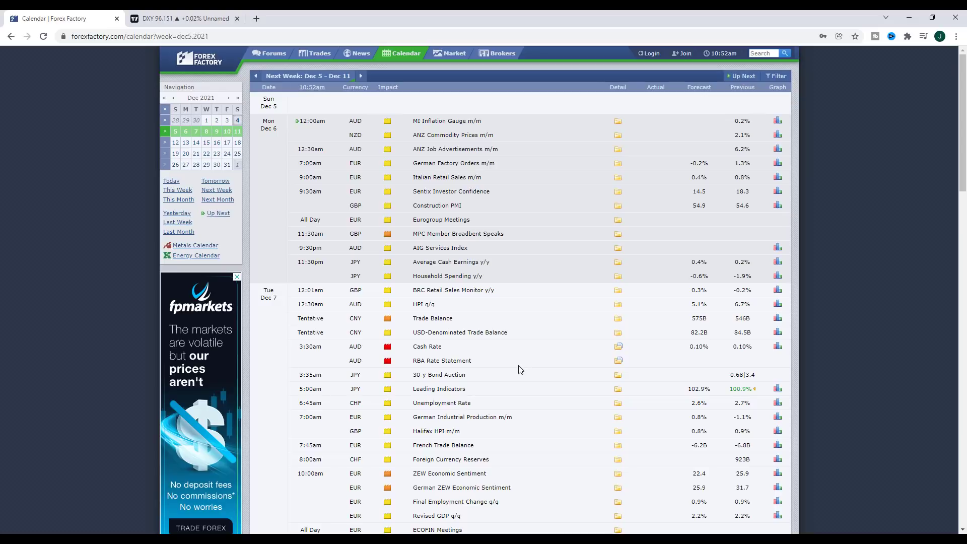
scroll(520, 369, "down", 9)
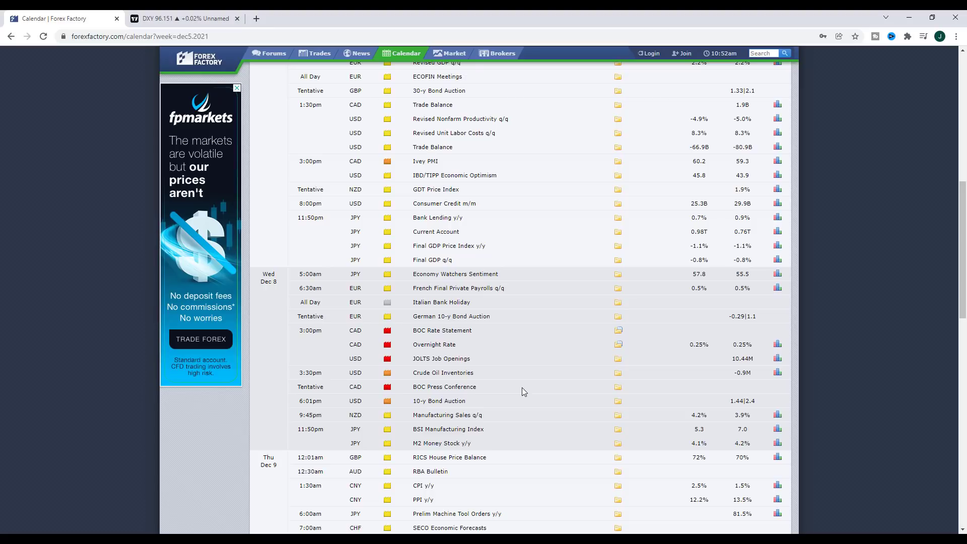
scroll(524, 392, "down", 9)
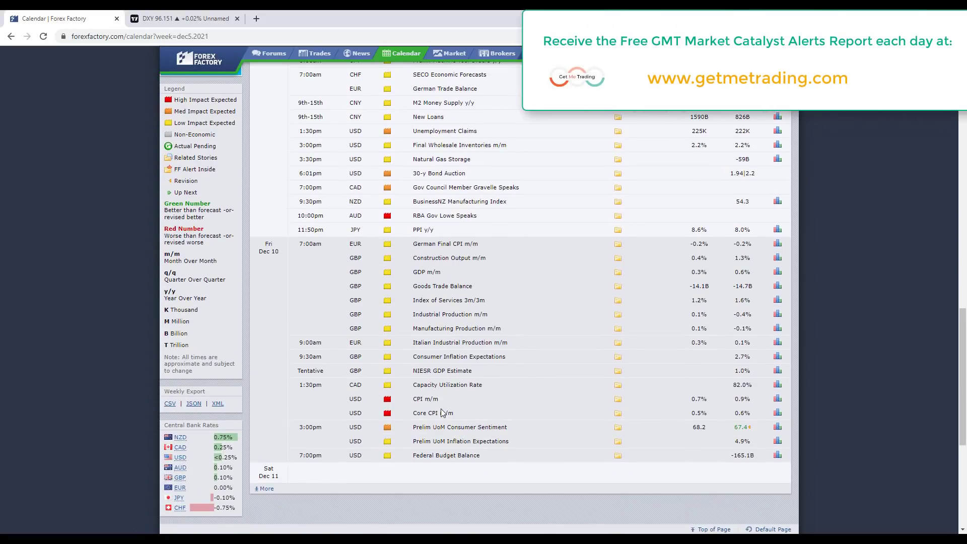
scroll(438, 410, "up", 15)
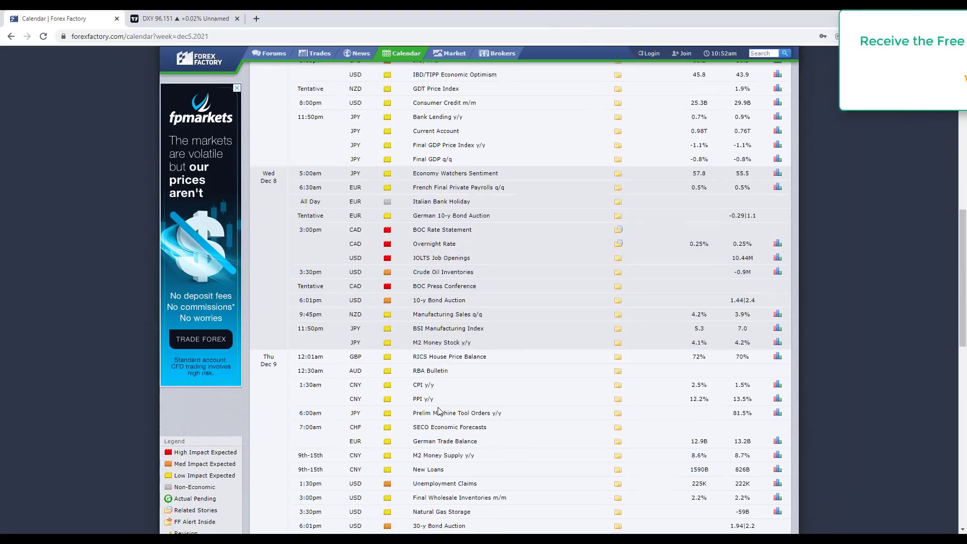
scroll(433, 409, "up", 5)
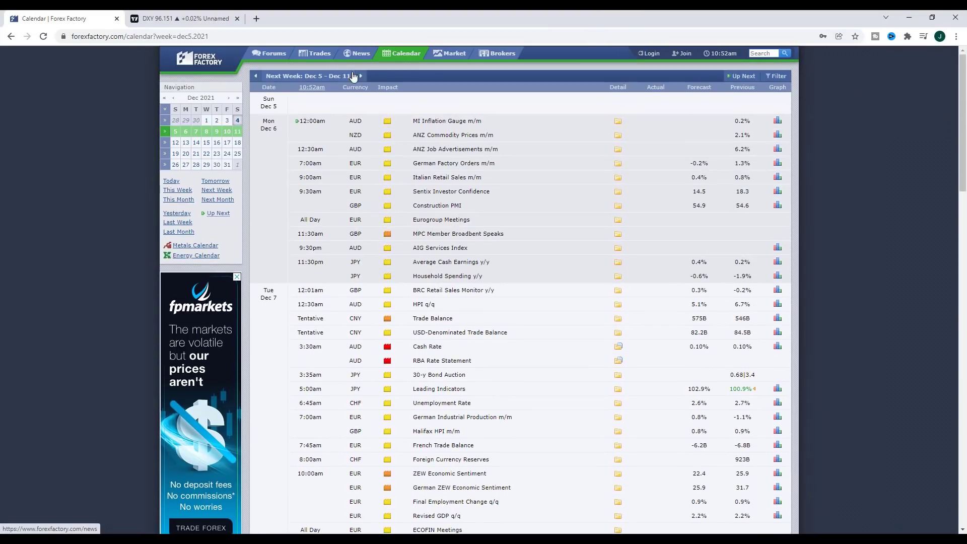
Step: Advance the calendar to the week starting Dec 12 and examine its high-impact events, especially those on Dec 15 and Dec 16
left_click(360, 78)
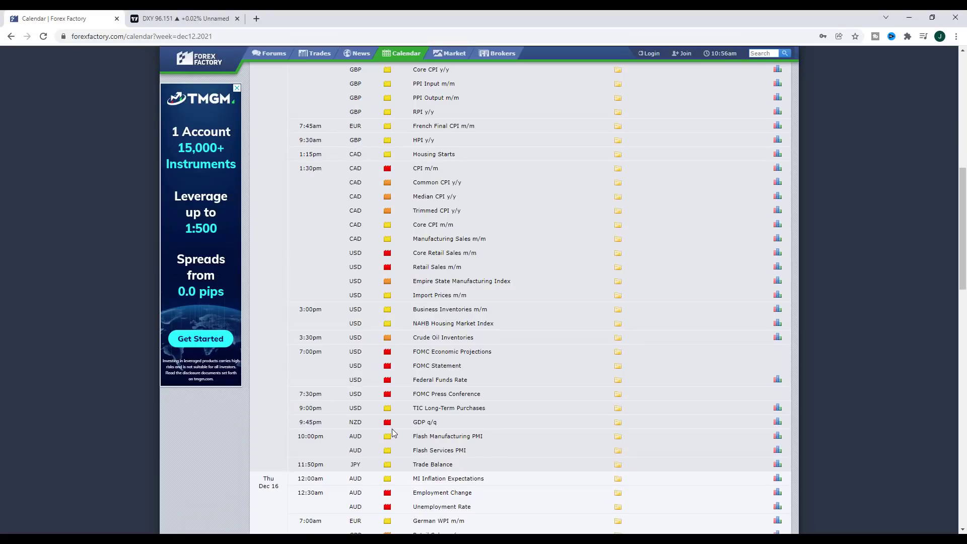
scroll(393, 432, "up", 3)
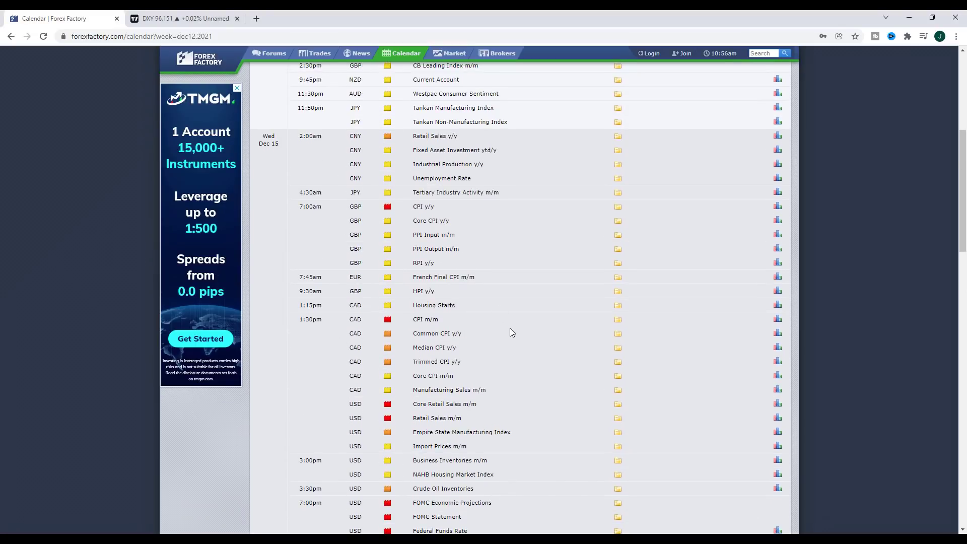
scroll(509, 329, "down", 8)
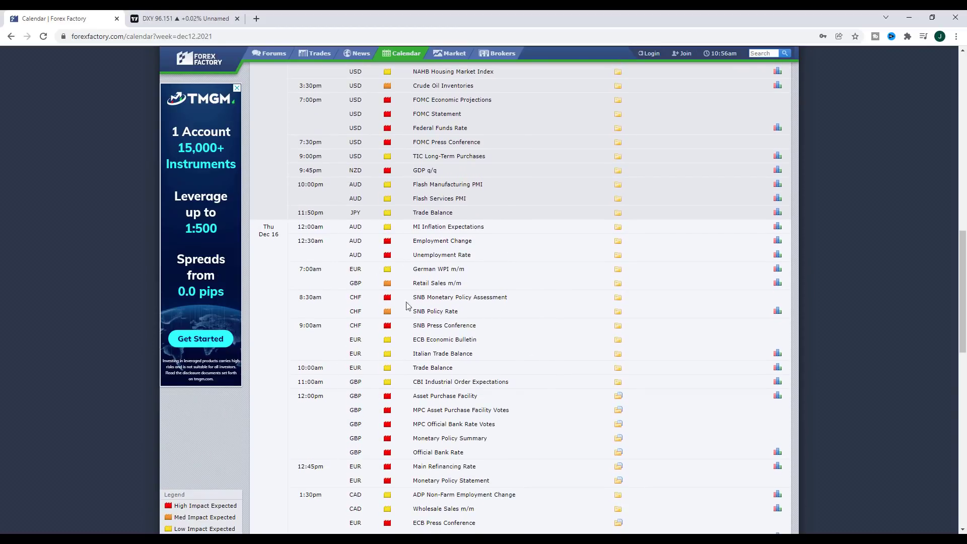
scroll(407, 430, "down", 2)
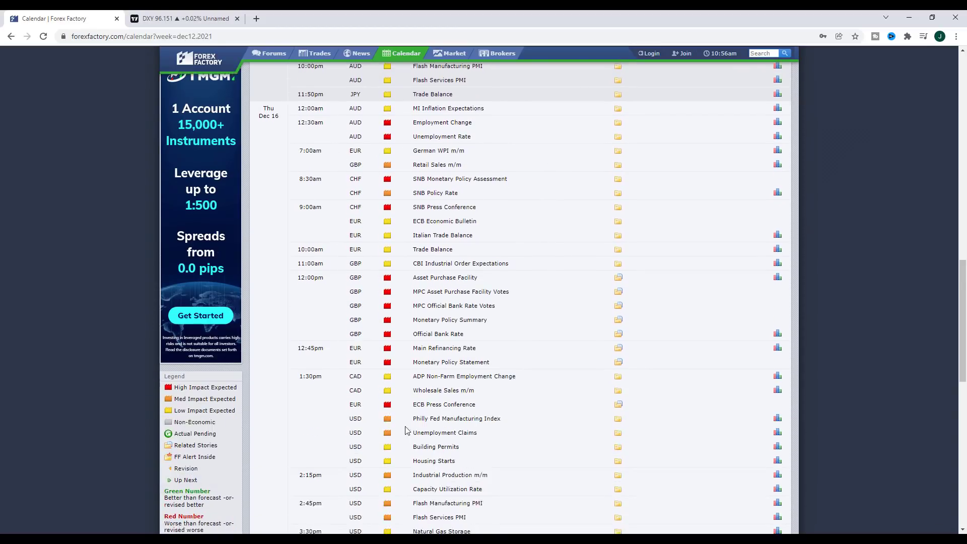
scroll(444, 432, "down", 6)
scroll(474, 430, "up", 6)
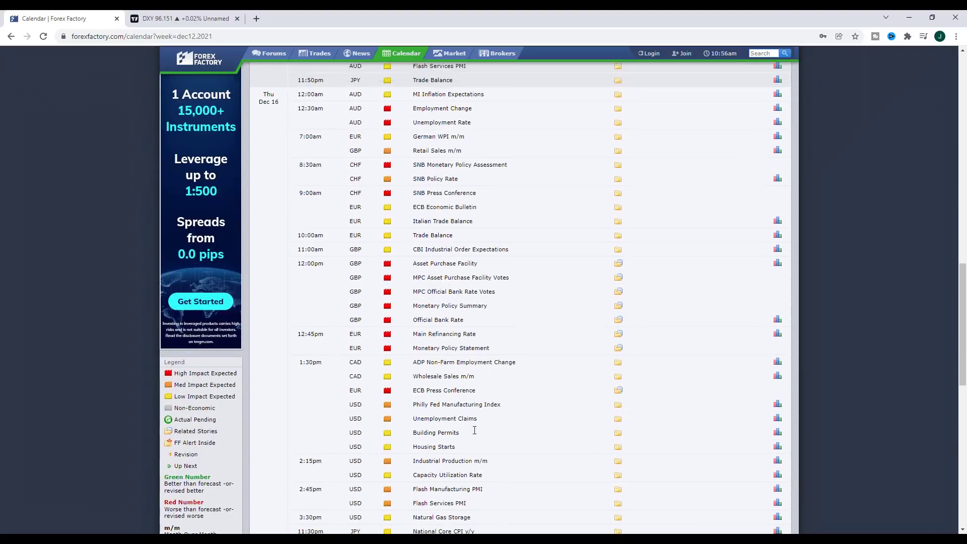
scroll(475, 430, "up", 4)
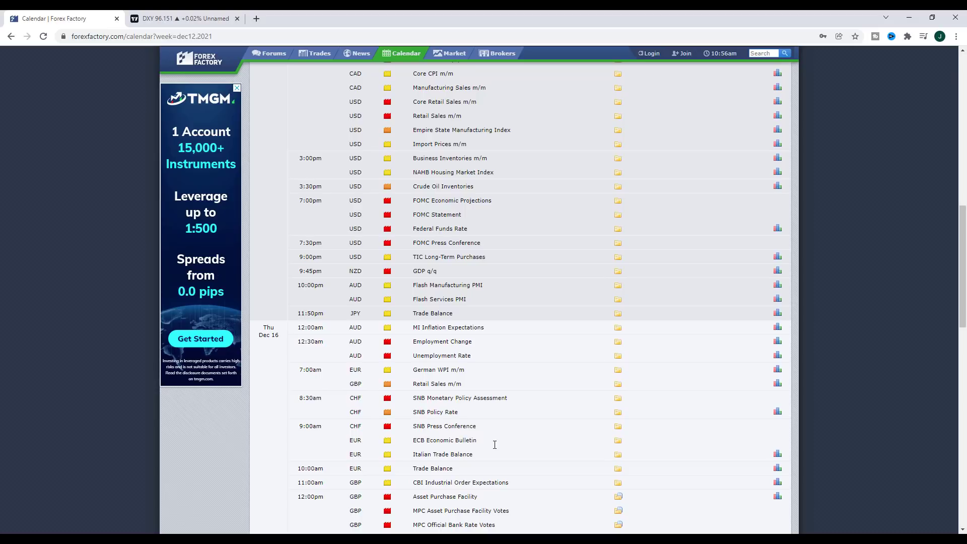
scroll(533, 453, "up", 15)
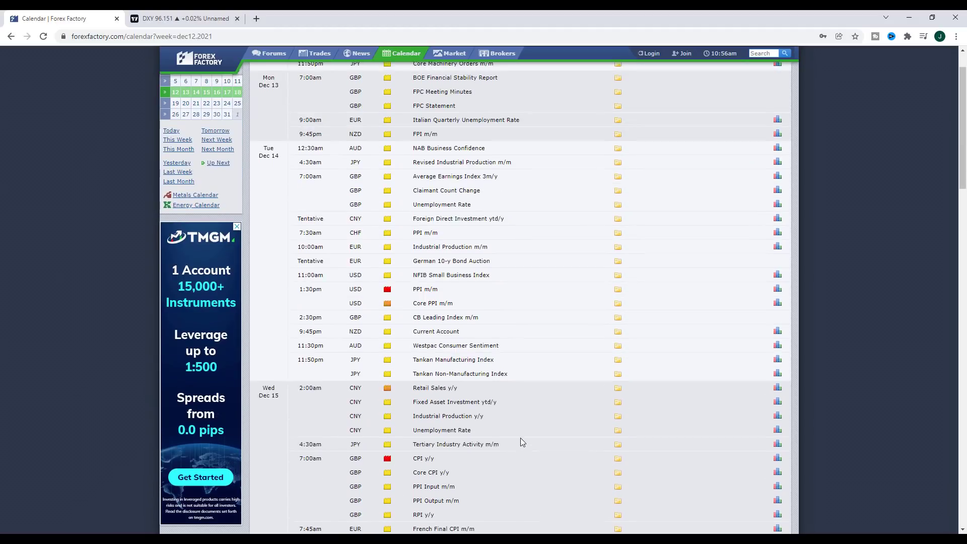
Step: Return the calendar to the week of Dec 5 to Dec 11 and review the midweek and late-week events
left_click(253, 76)
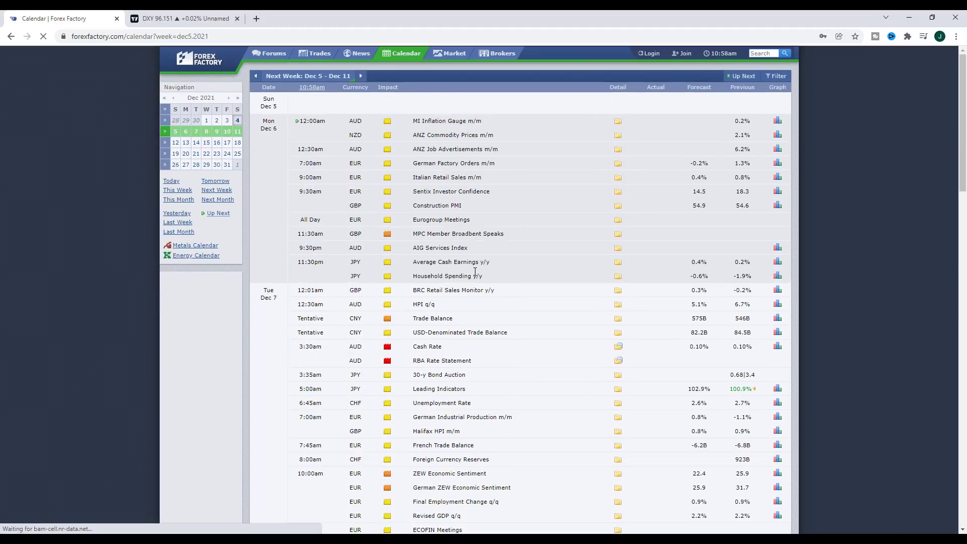
scroll(475, 272, "down", 8)
scroll(488, 303, "down", 2)
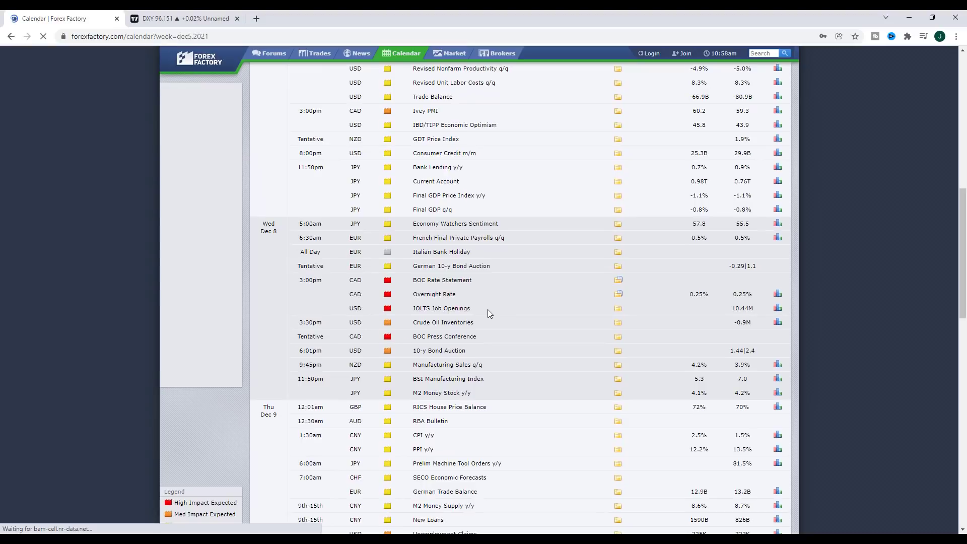
scroll(506, 377, "down", 4)
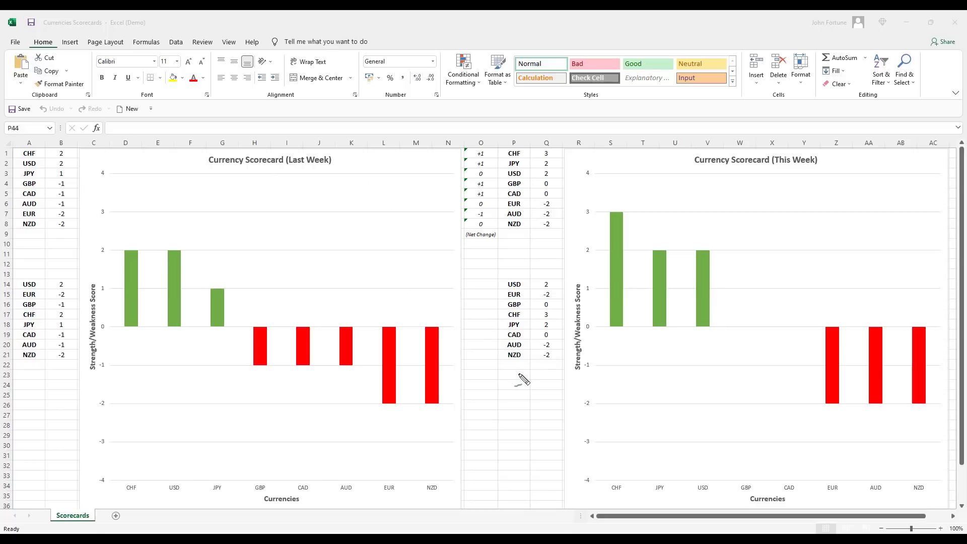
Step: Switch from the currency scorecards to TradingView and examine the Canadian Dollar futures (6C1!) and U.S. Dollar Index (DXY) charts
key("alt+Tab")
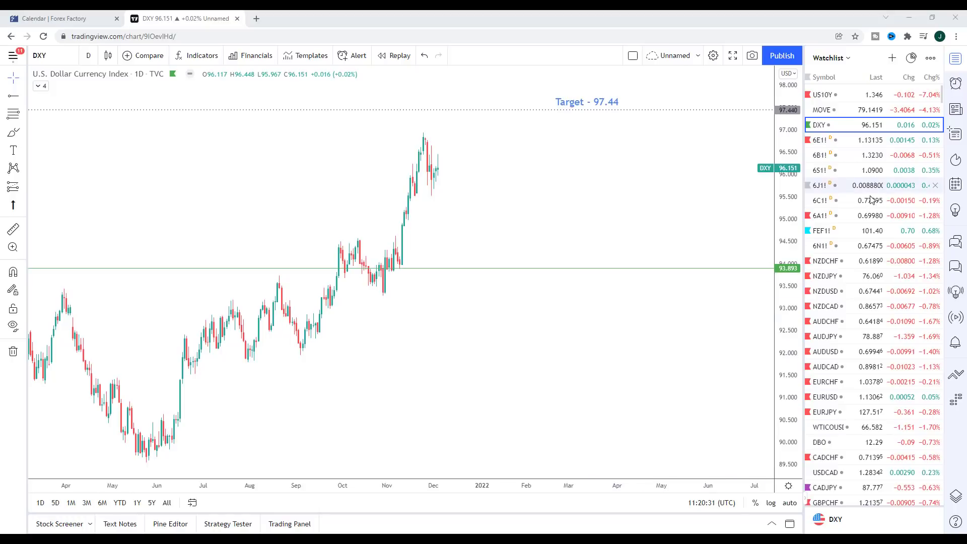
left_click(846, 203)
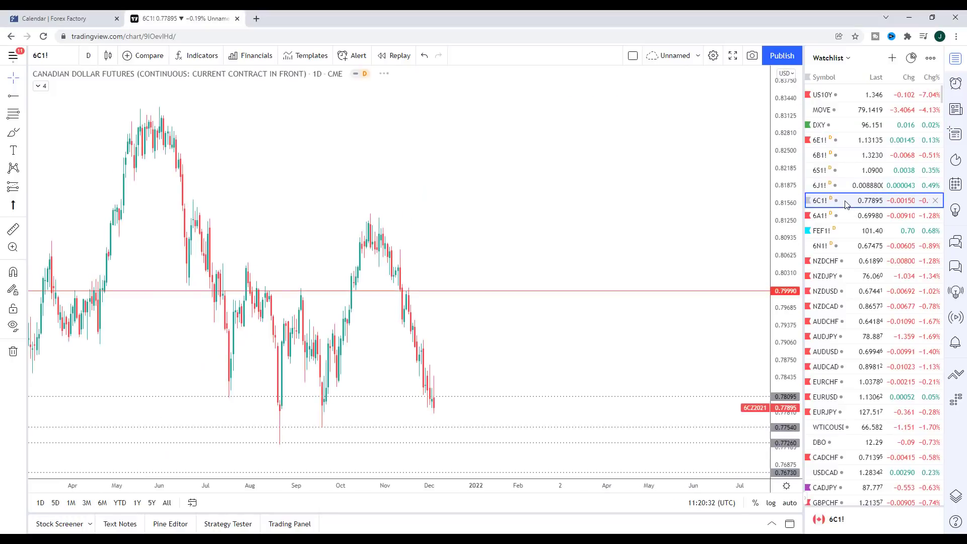
left_click_drag(680, 342, 681, 282)
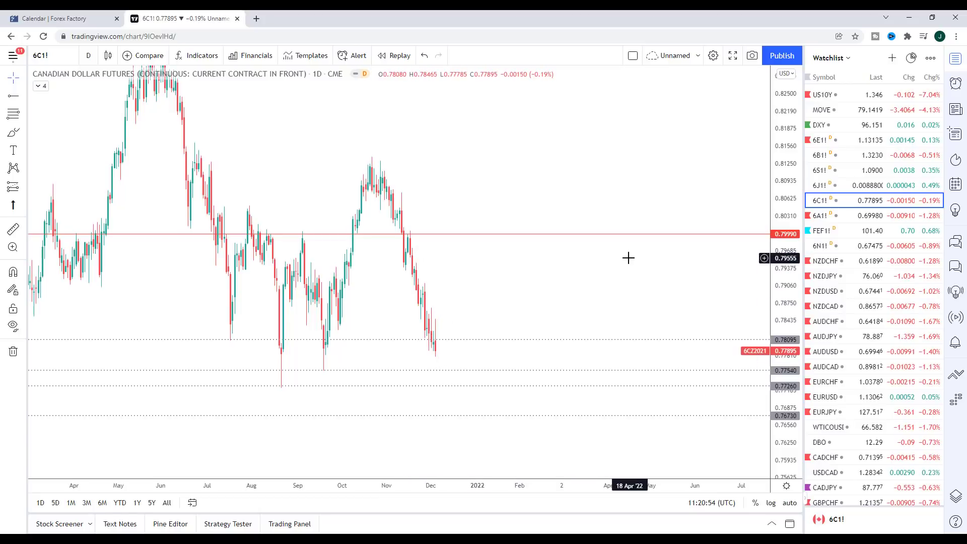
left_click(840, 128)
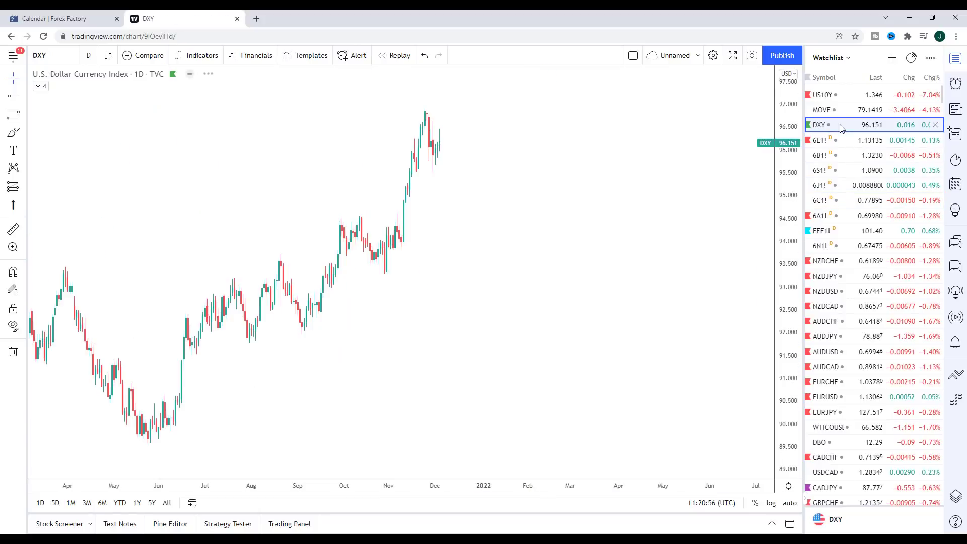
left_click_drag(581, 266, 550, 297)
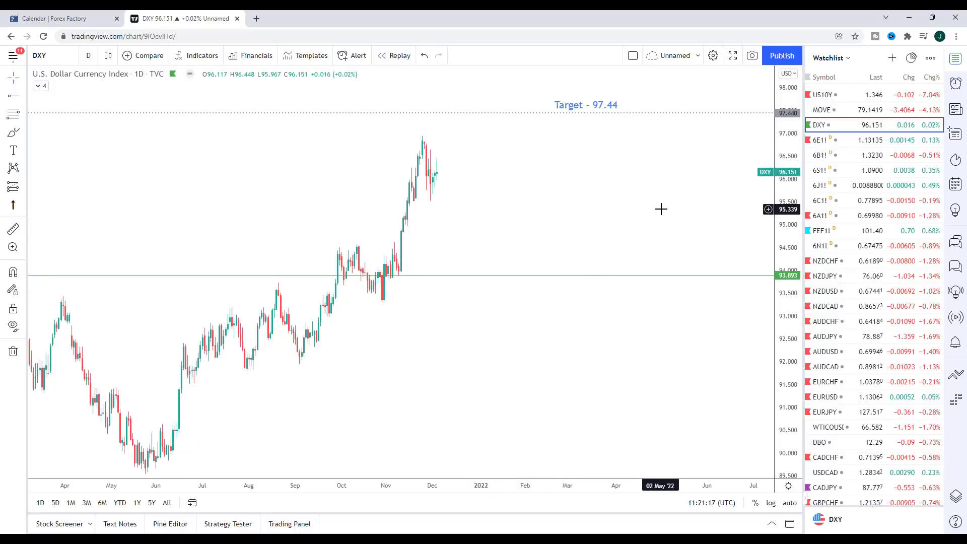
Step: Examine the daily charts of Euro FX futures (6E1!) and British Pound futures (6B1!), including the levels below current price
left_click(832, 145)
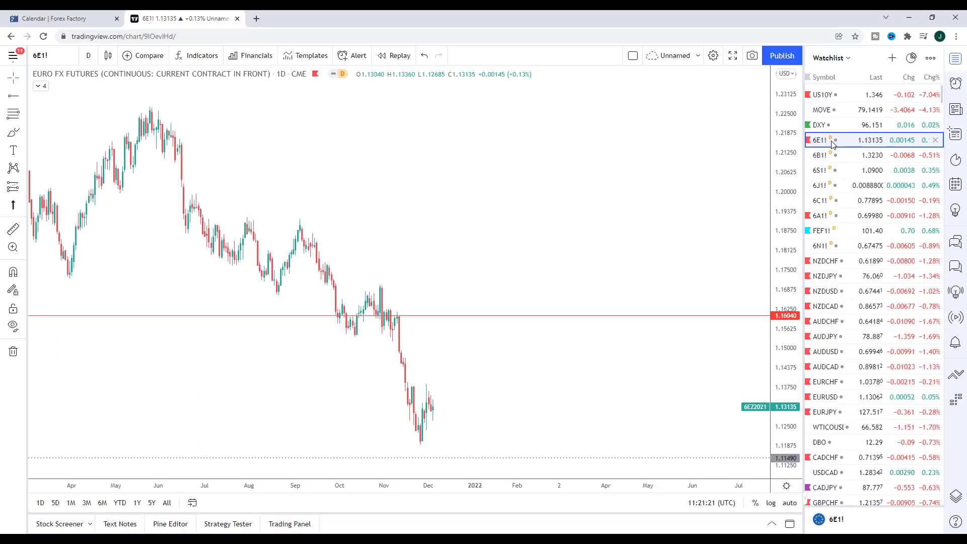
left_click_drag(675, 353, 645, 274)
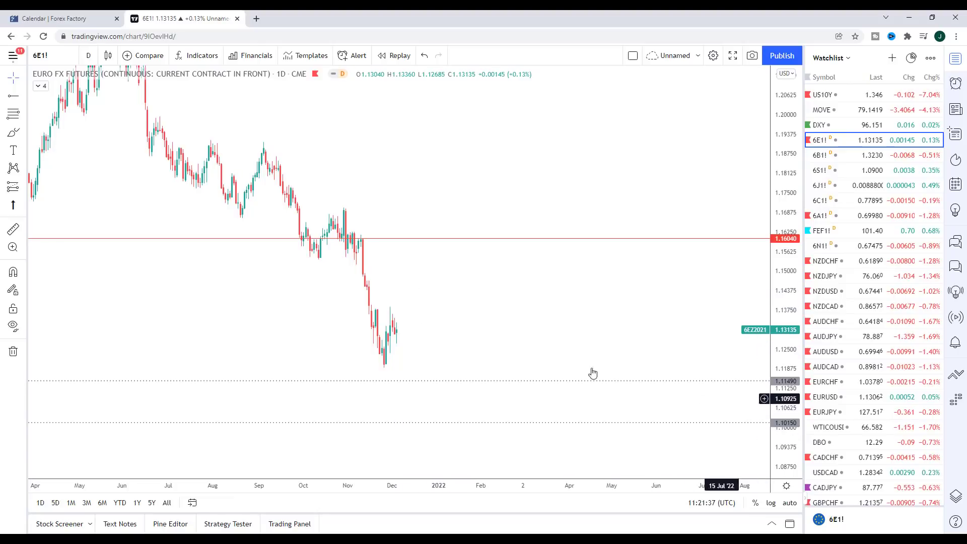
left_click(826, 157)
left_click_drag(642, 292, 660, 192)
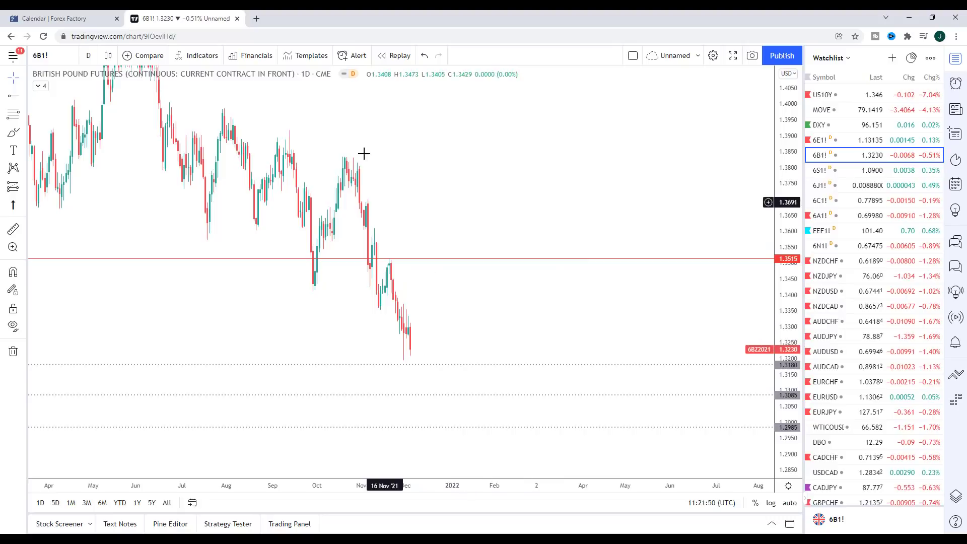
Step: Examine the wider British Pound futures history, and delete the 1.0906 level from the Swiss Franc futures chart (6S1!)
scroll(432, 164, "down", 5)
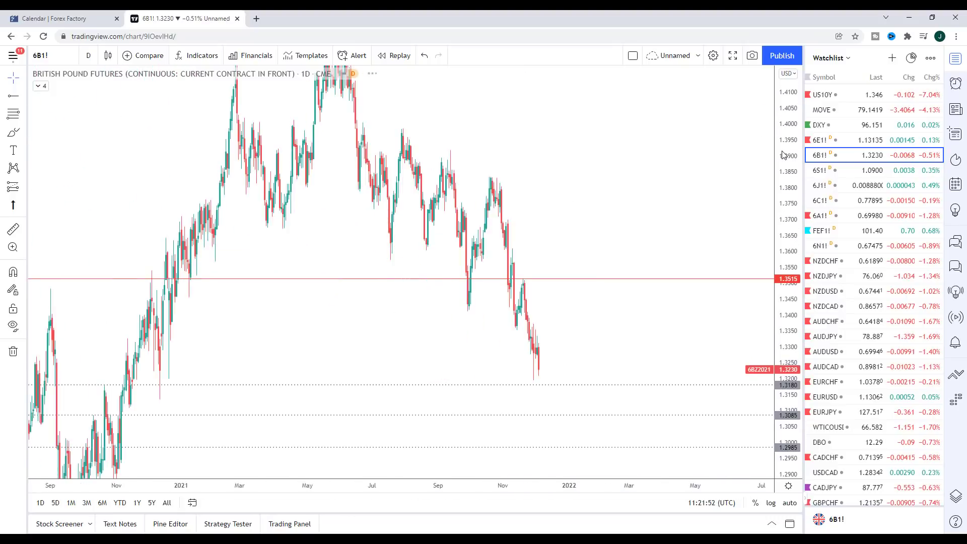
scroll(648, 184, "up", 3)
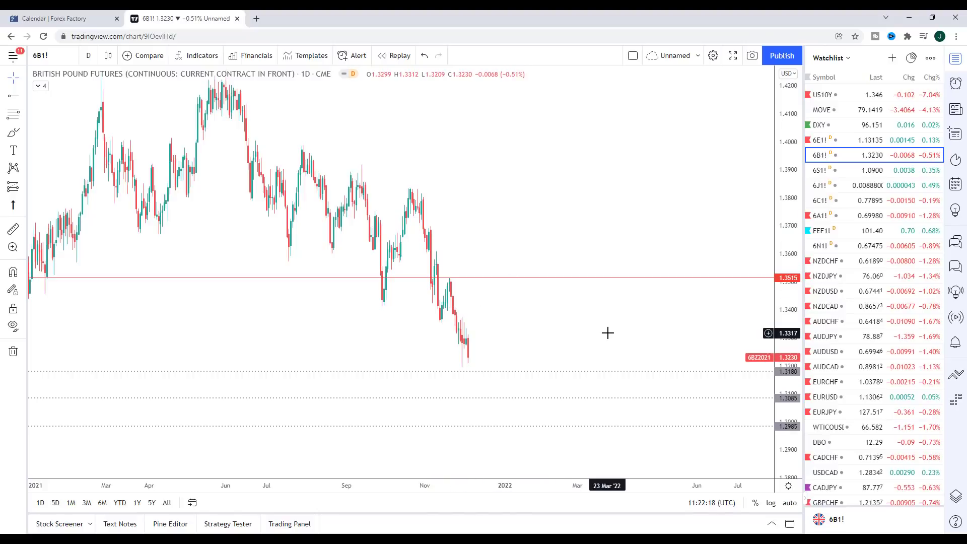
left_click(840, 171)
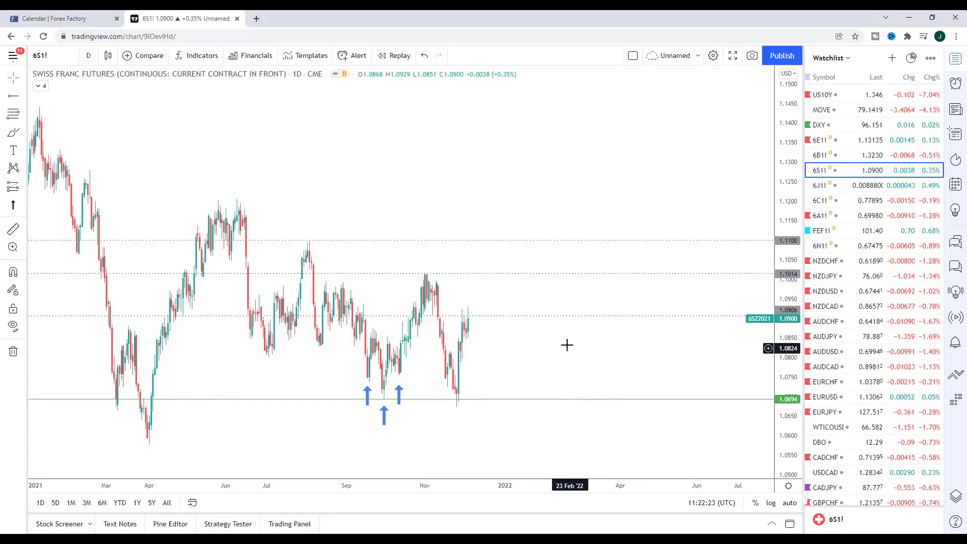
left_click_drag(567, 345, 547, 320)
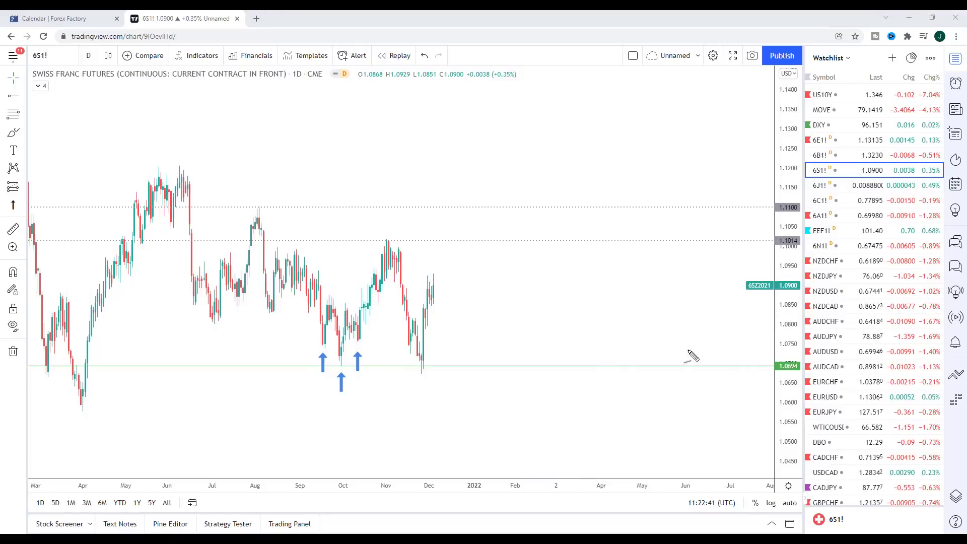
Step: Mark the recent Swiss Franc futures lows with curves beneath them and sketch a dip followed by a rise to the 1.1014 level
left_click_drag(436, 285, 457, 318)
left_click_drag(300, 381, 343, 398)
left_click_drag(399, 379, 429, 384)
mouse_move(457, 317)
left_mouse_down()
mouse_move(484, 241)
mouse_move(489, 255)
left_mouse_up()
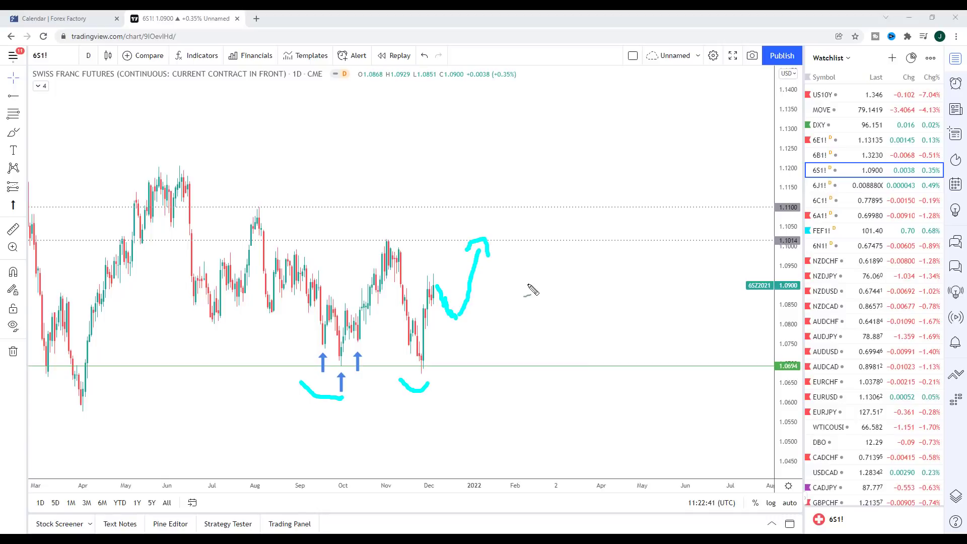
Step: On the Japanese Yen futures chart (6J1!), mark the lows with curves and sketch a pullback followed by a rise through 0.0089110
left_click(836, 187)
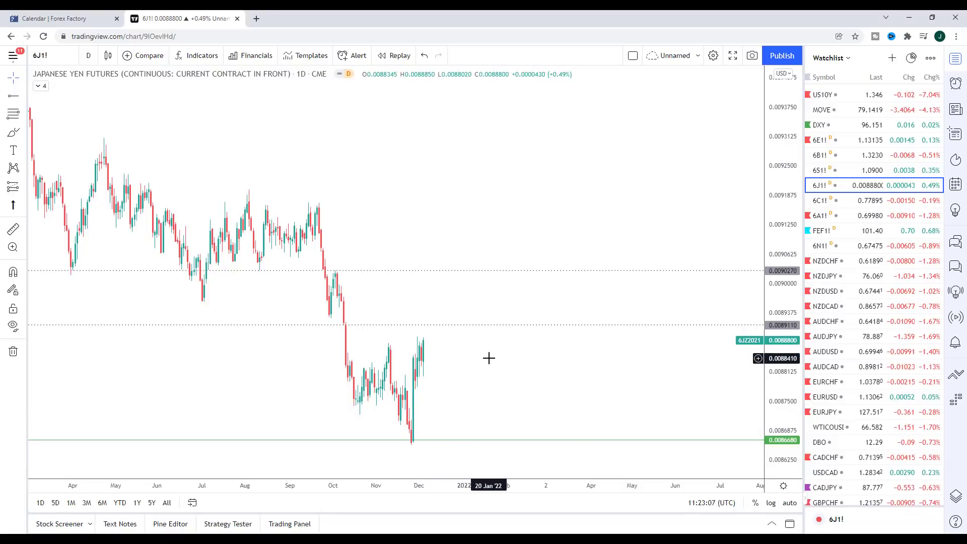
left_click_drag(489, 358, 483, 316)
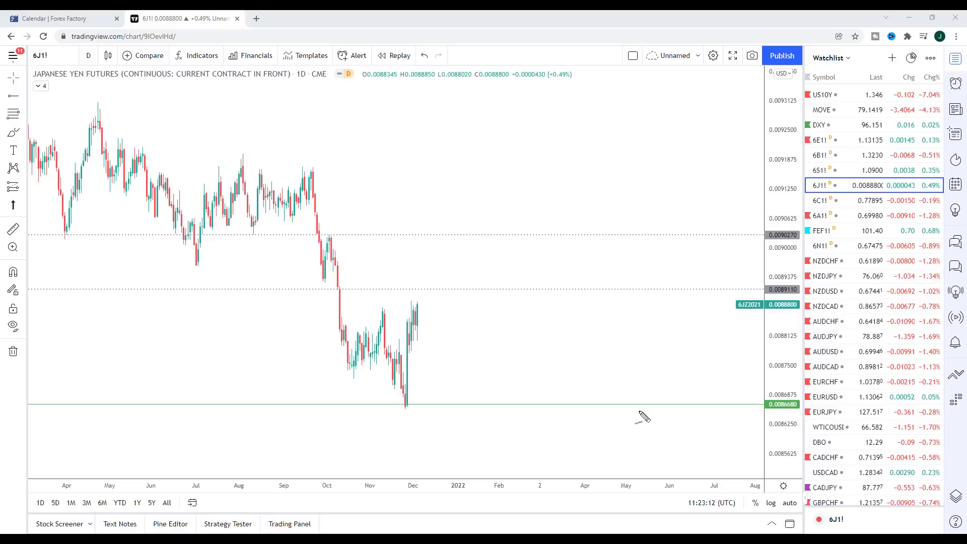
mouse_move(329, 373)
left_mouse_down()
mouse_move(392, 414)
mouse_move(423, 416)
left_mouse_up()
mouse_move(425, 319)
left_mouse_down()
mouse_move(452, 360)
mouse_move(470, 293)
left_mouse_up()
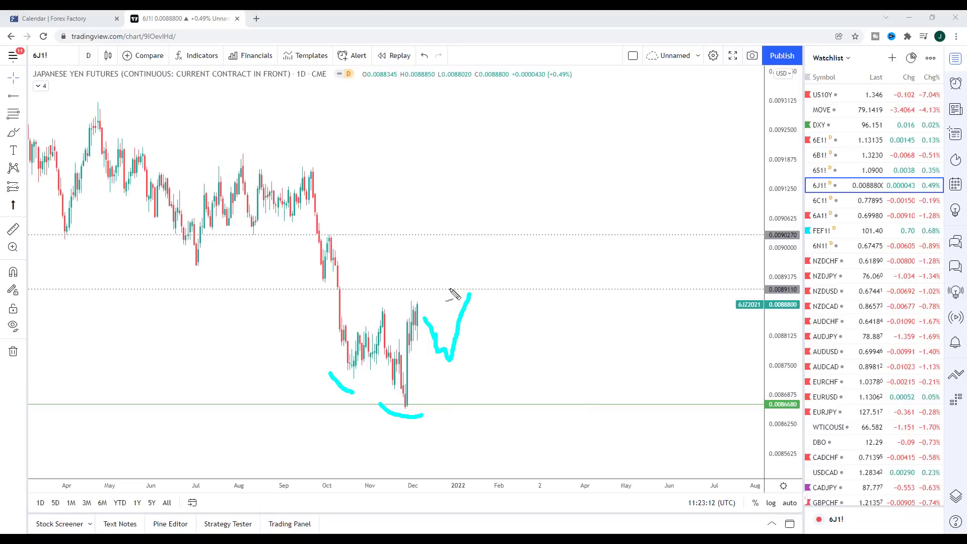
mouse_move(470, 294)
left_mouse_down()
mouse_move(491, 241)
mouse_move(496, 257)
left_mouse_up()
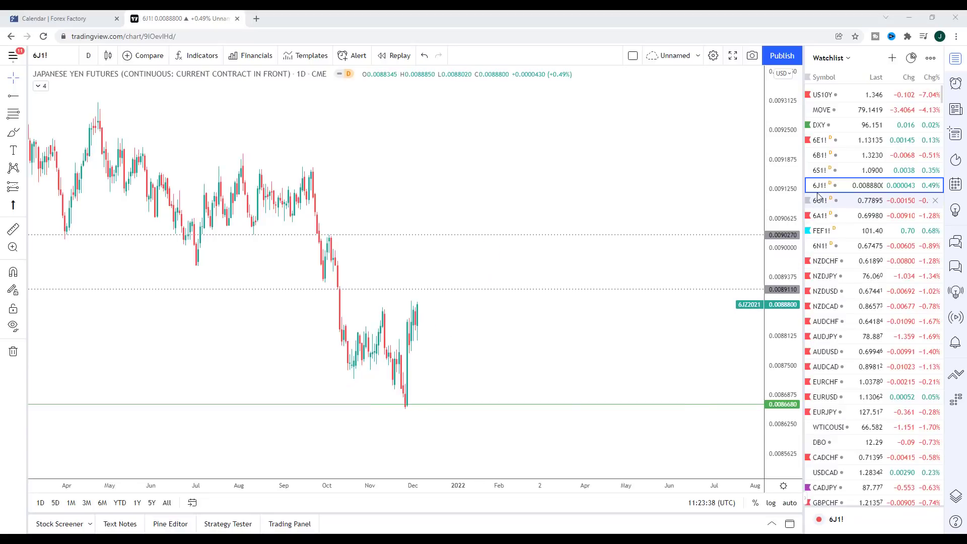
Step: Review the Canadian Dollar futures chart (6C1!) and delete its 0.78095 level
left_click(830, 202)
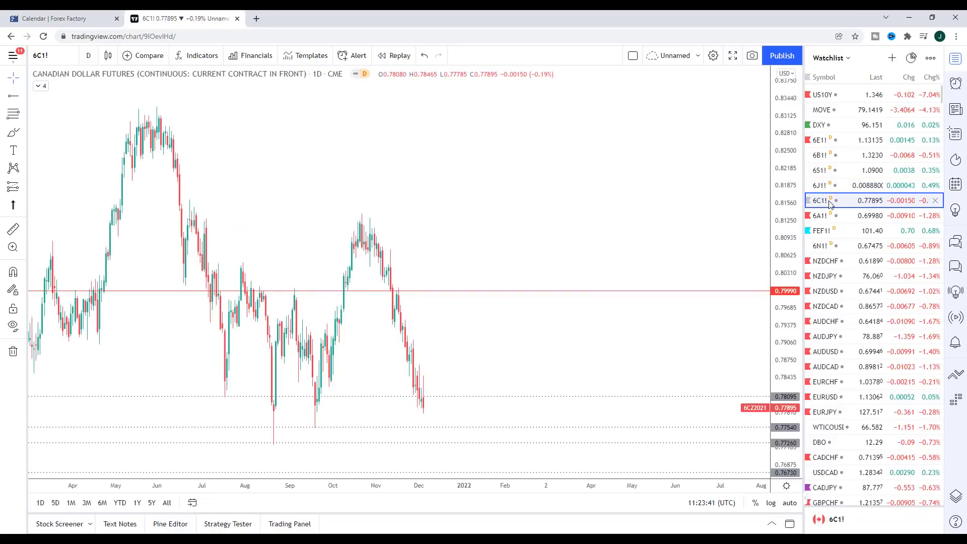
left_click_drag(663, 268, 663, 224)
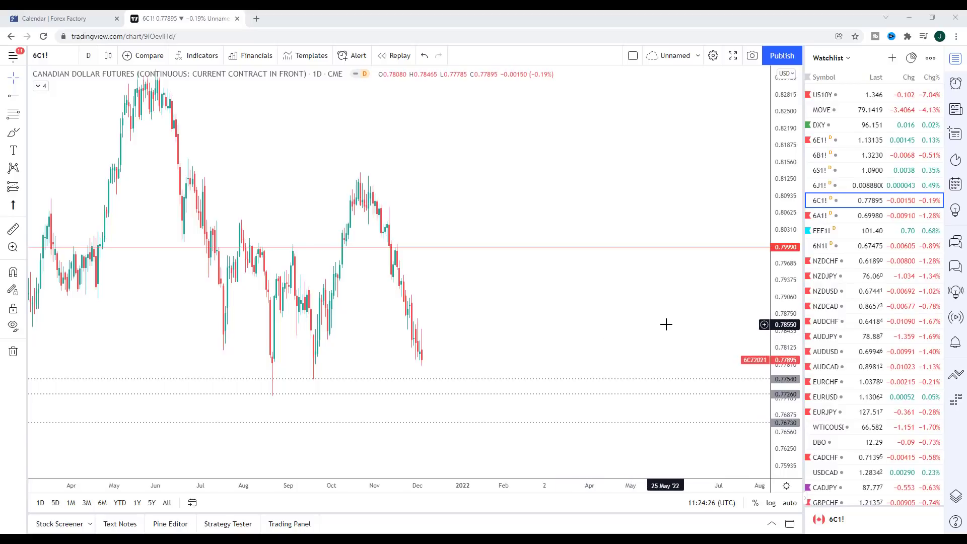
Step: Compare Australian Dollar futures (6A1!) with iron ore futures (FEF1!), and delete the 0.71090 and 0.70120 levels from the Australian Dollar chart
left_click(839, 220)
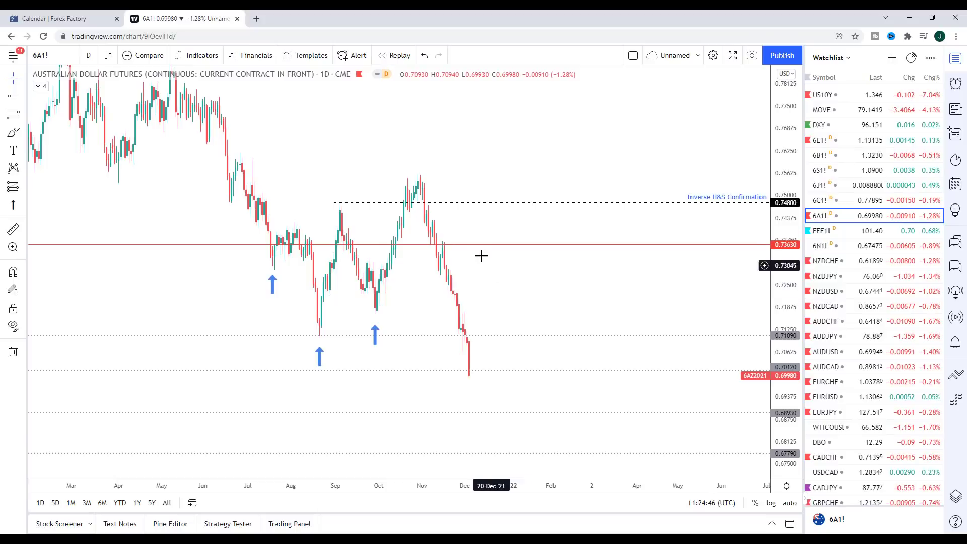
left_click_drag(537, 283, 527, 278)
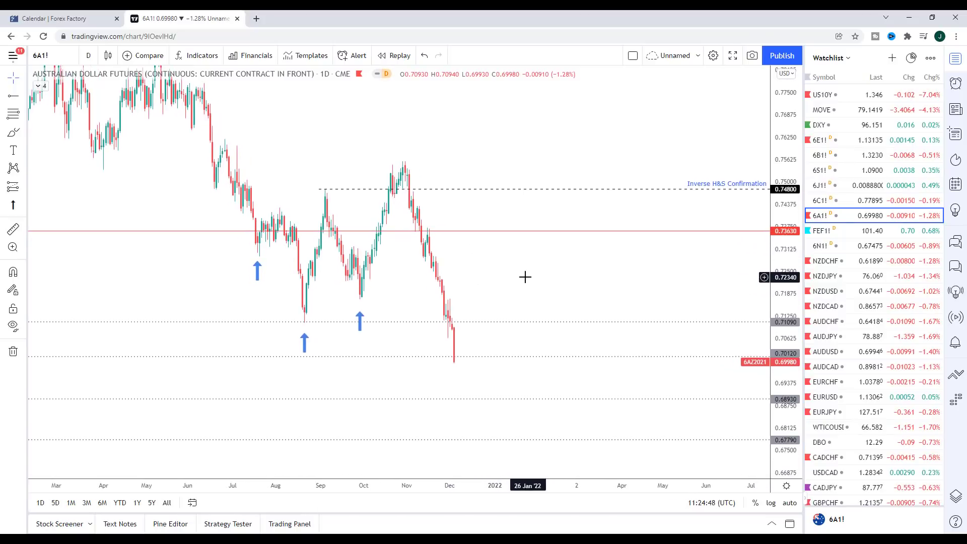
key("Down")
left_click_drag(644, 228, 644, 226)
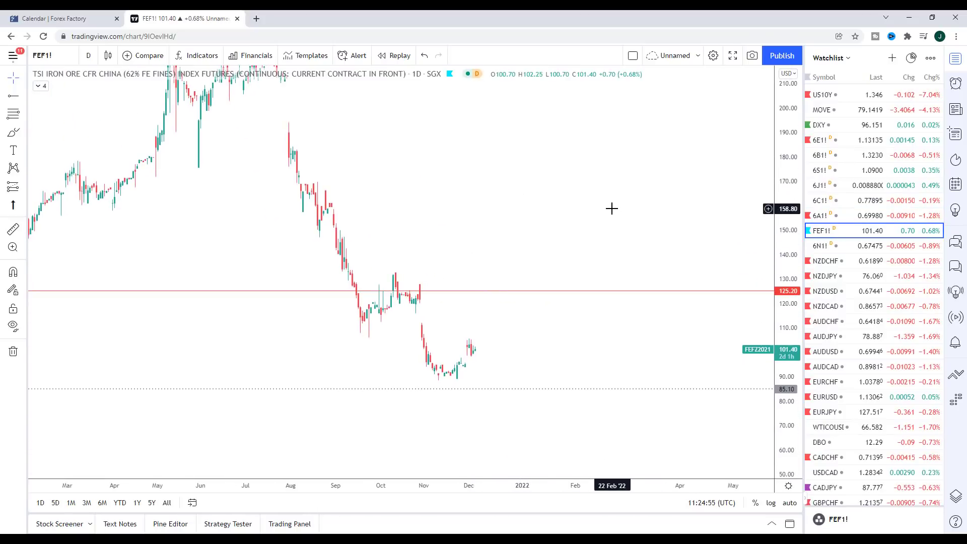
key("Up")
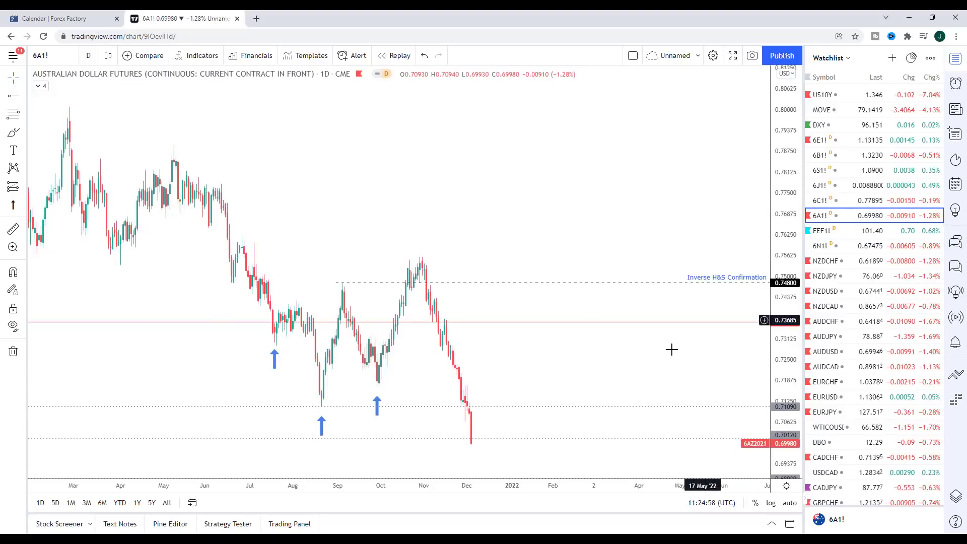
left_click_drag(672, 349, 639, 274)
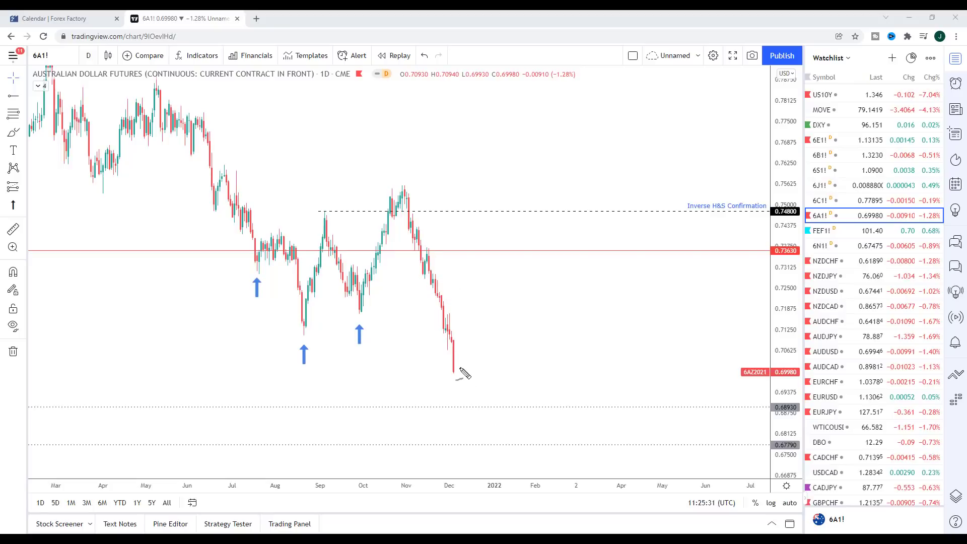
Step: Sketch a short rebound from the current Australian Dollar futures price followed by a decline toward the 0.68930 level
left_click_drag(458, 373, 484, 328)
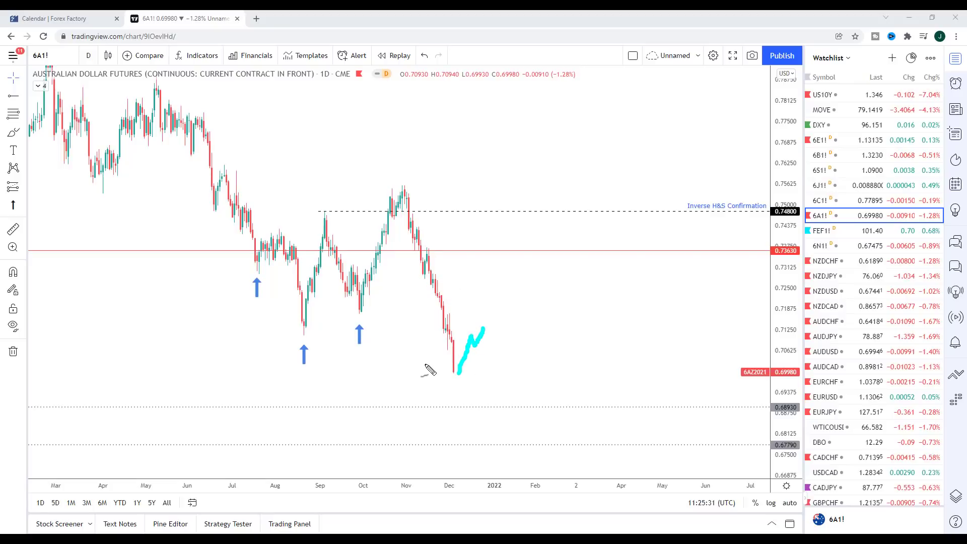
mouse_move(434, 369)
left_mouse_down()
mouse_move(459, 394)
mouse_move(484, 374)
left_mouse_up()
mouse_move(485, 327)
left_mouse_down()
mouse_move(533, 417)
mouse_move(540, 398)
left_mouse_up()
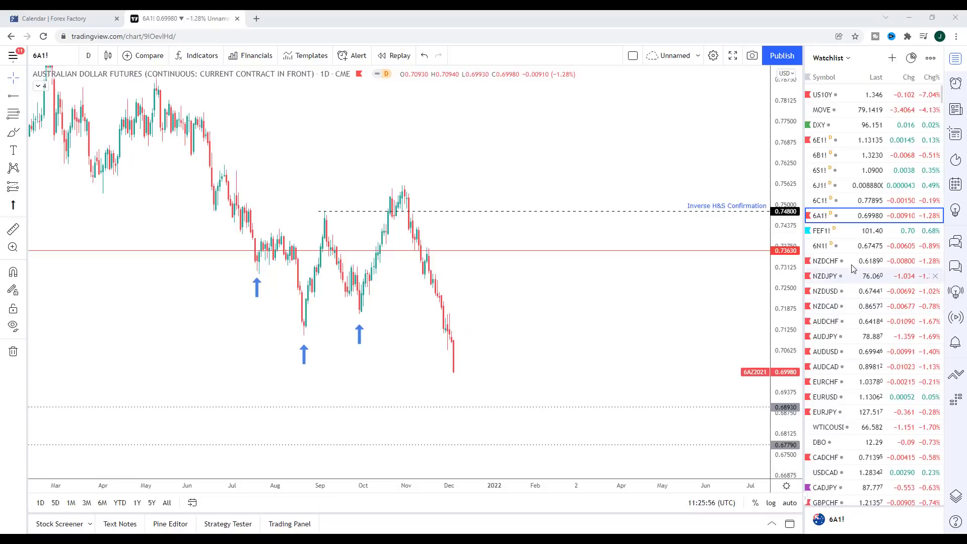
Step: Bring up the New Zealand Dollar futures chart (6N1!) and sketch an expected path from the current price toward the 0.66570 level
left_click(826, 246)
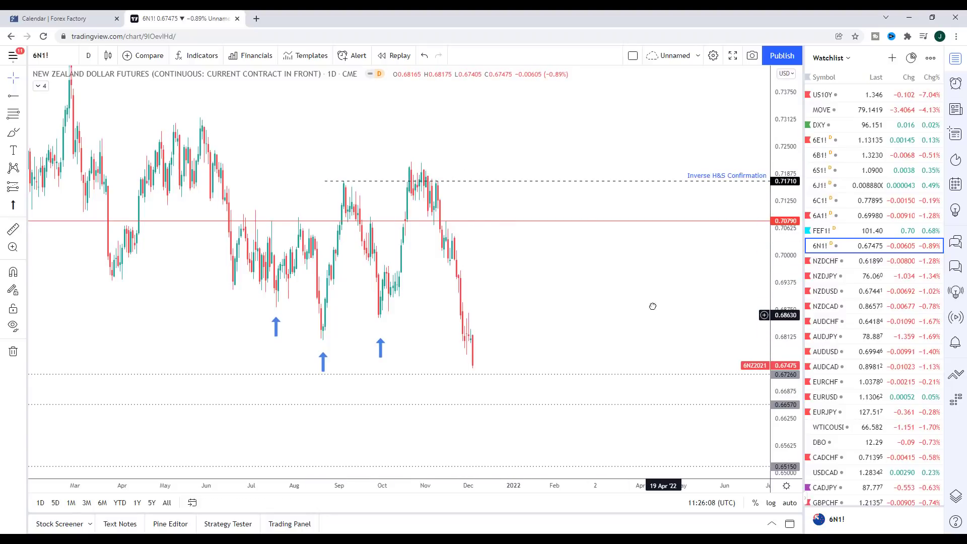
left_click_drag(652, 304, 617, 293)
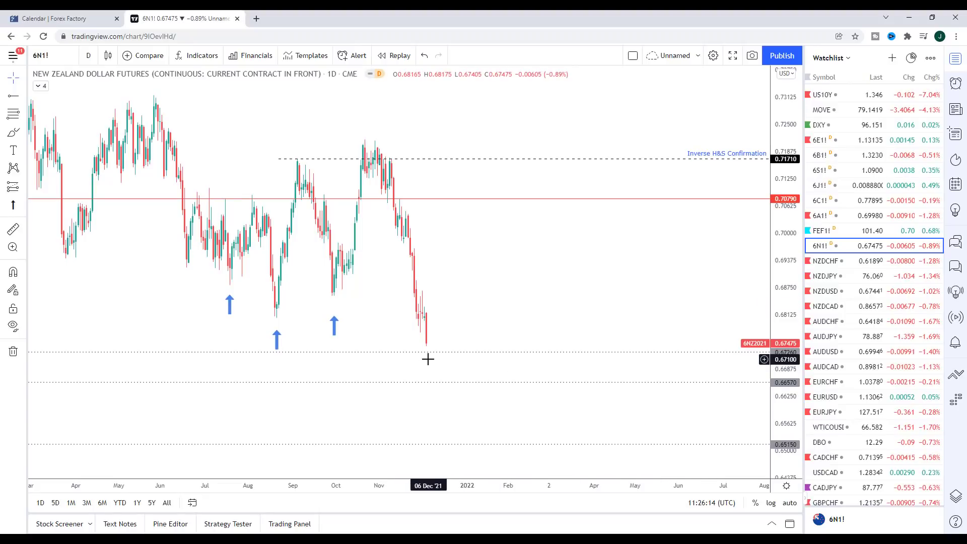
key("ctrl+2")
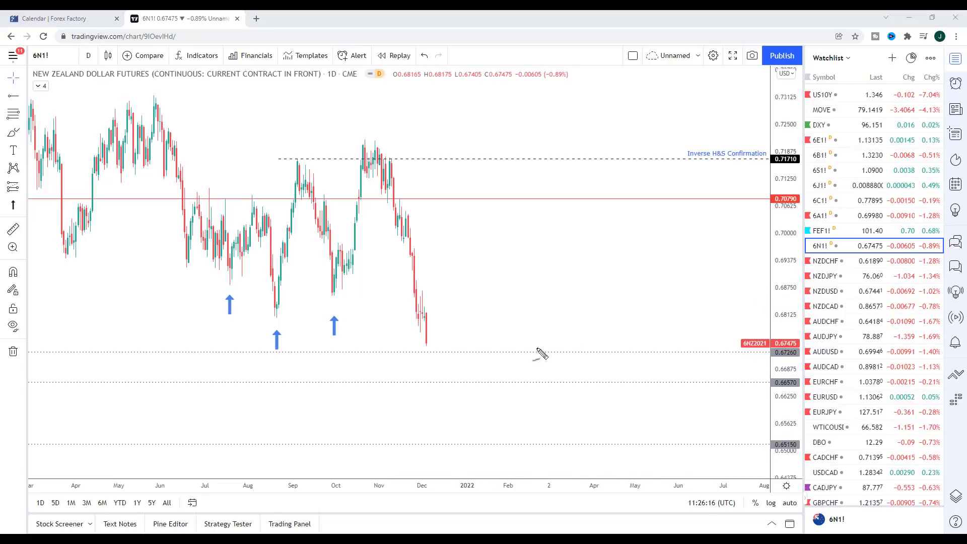
mouse_move(428, 344)
left_mouse_down()
mouse_move(451, 286)
mouse_move(478, 353)
mouse_move(468, 351)
mouse_move(482, 338)
mouse_move(489, 387)
mouse_move(496, 372)
left_mouse_up()
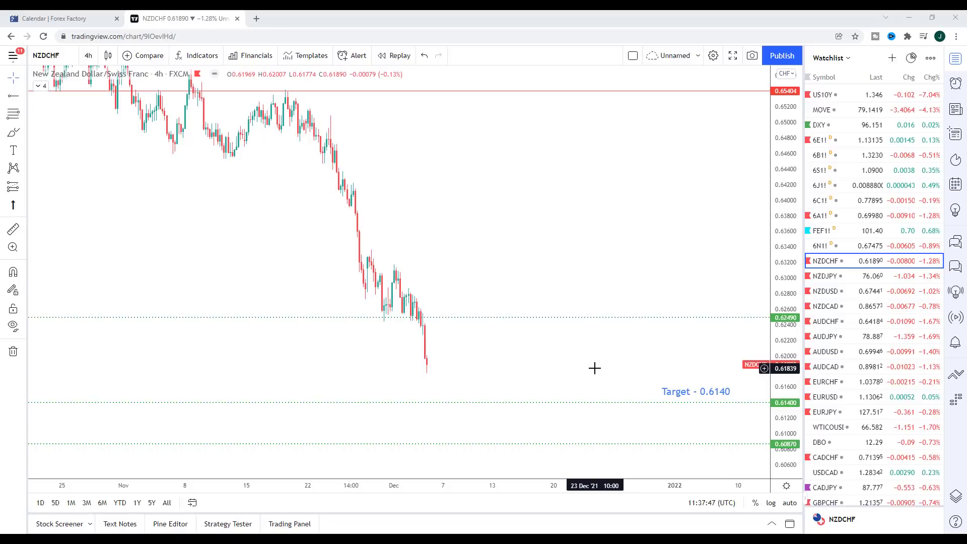
Step: Delete the 0.62490 level from the NZDCHF chart and outline the triangle around the recent consolidation
left_click(439, 318)
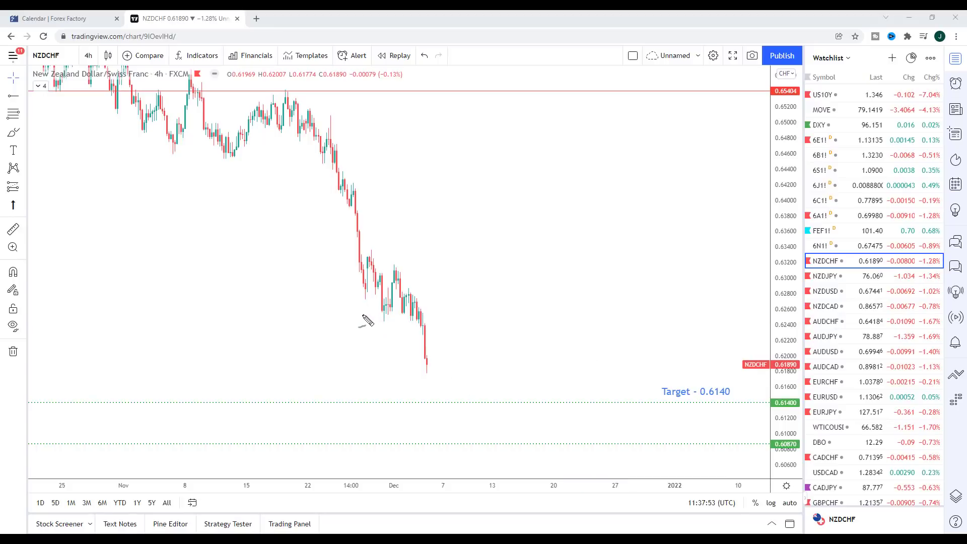
left_click_drag(368, 315, 408, 312)
left_click_drag(366, 245, 428, 303)
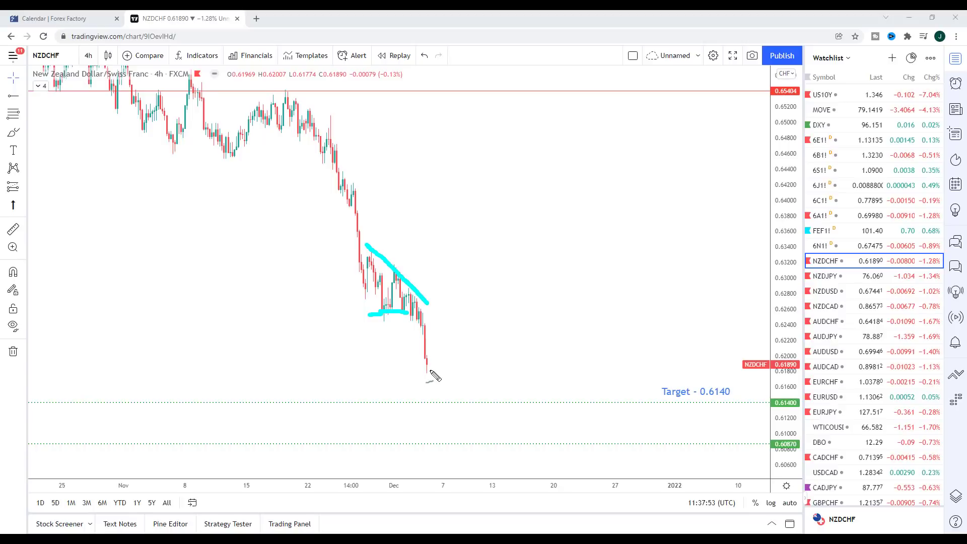
Step: Sketch an NZDCHF rebound to about 0.6260 and a fall to 0.61400, underline the 0.6140 target, and clear the drawings
mouse_move(428, 368)
left_mouse_down()
mouse_move(446, 314)
mouse_move(466, 306)
mouse_move(462, 327)
mouse_move(510, 403)
mouse_move(519, 379)
left_mouse_up()
left_click_drag(695, 401, 734, 400)
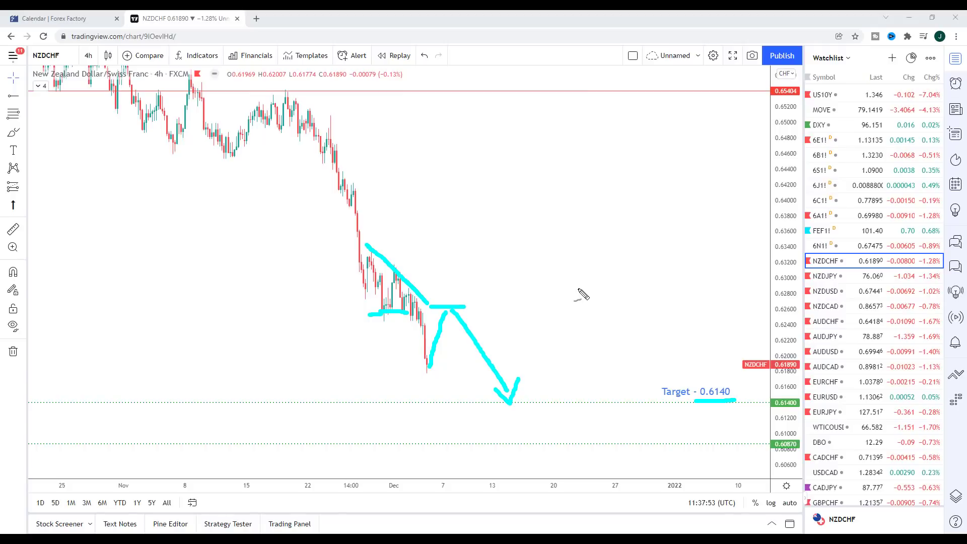
key("Escape")
Step: Delete the 76.400 level from the NZDJPY chart and outline the triangle around the recent consolidation
left_click(823, 275)
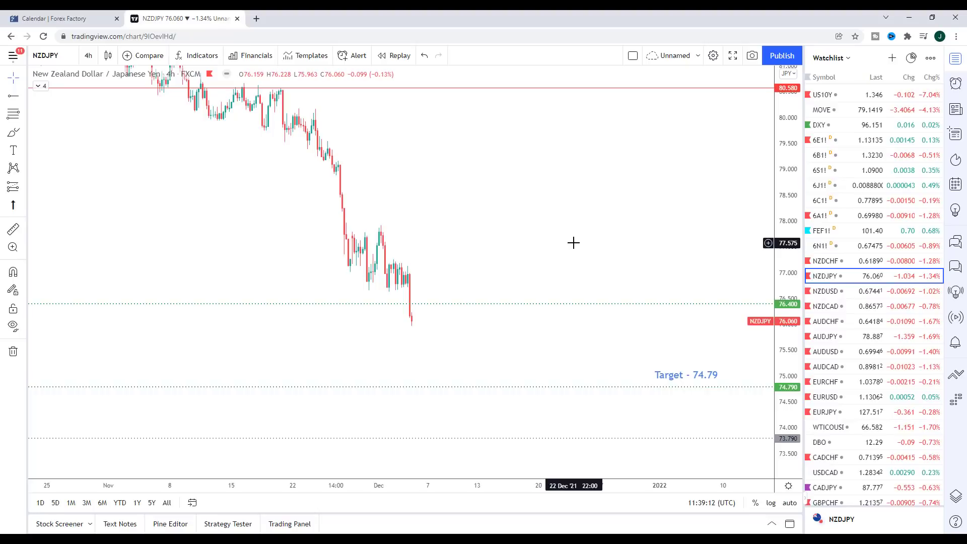
left_click(561, 303)
key("Delete")
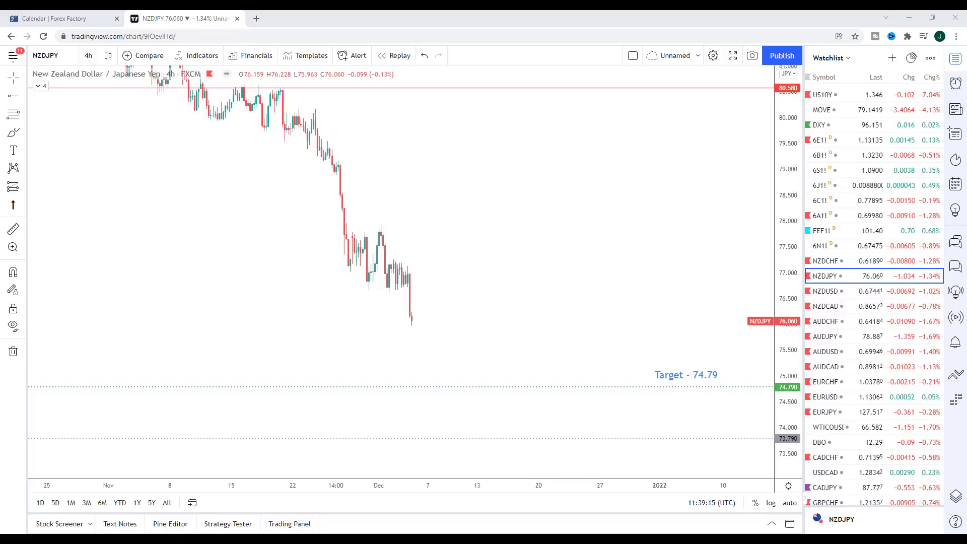
left_click_drag(367, 289, 403, 288)
left_click_drag(364, 225, 413, 264)
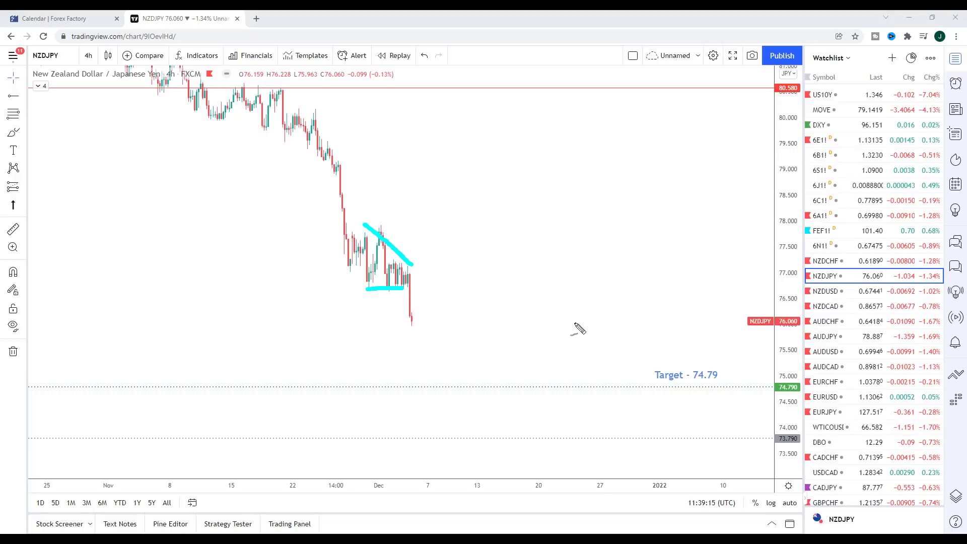
Step: Sketch an NZDJPY rebound followed by a decline toward 74.790, and underline the 74.79 target
left_click_drag(413, 318, 447, 266)
mouse_move(417, 328)
left_mouse_down()
mouse_move(464, 263)
mouse_move(451, 270)
mouse_move(490, 378)
mouse_move(500, 368)
left_mouse_up()
left_click_drag(689, 388, 729, 389)
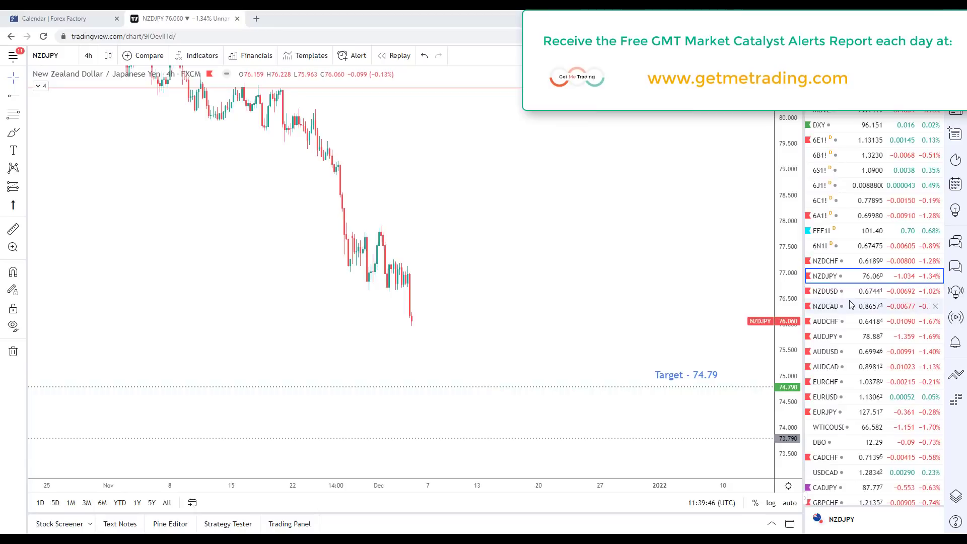
Step: On the NZDUSD chart, move the "Target - 0.6725" label down to sit closer to the 0.67250 level
left_click(835, 292)
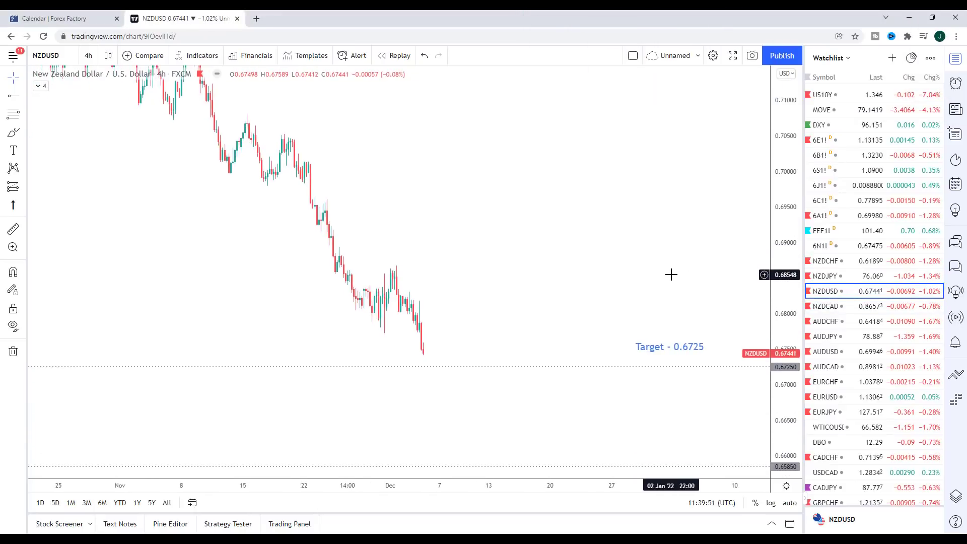
left_click_drag(670, 273, 671, 269)
left_click_drag(687, 344, 687, 354)
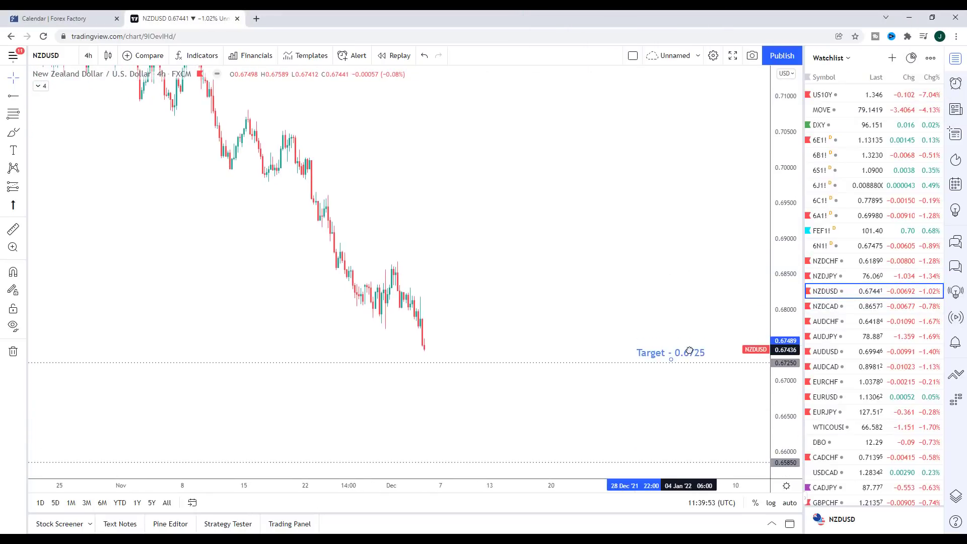
left_click(570, 328)
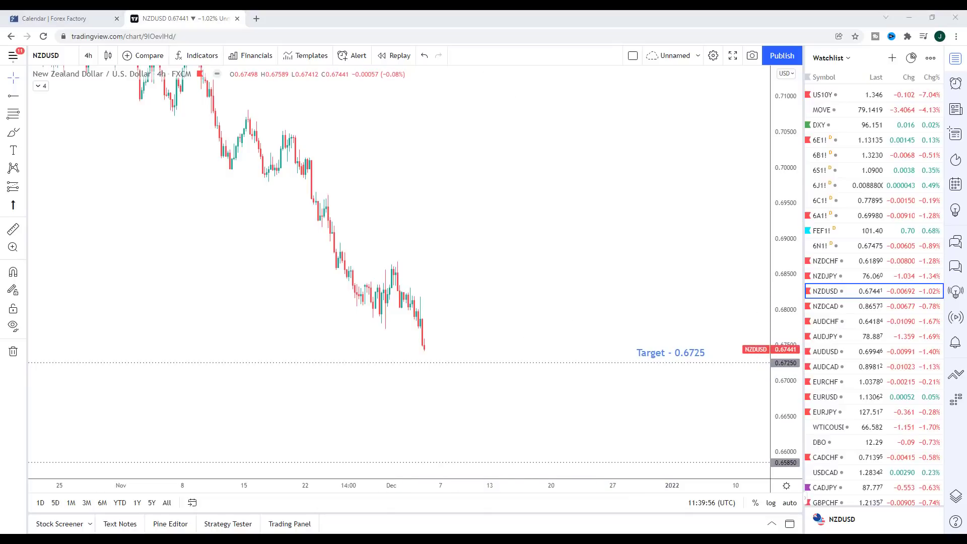
Step: Sketch an NZDUSD bounce from 0.6725 followed by a drop to 0.65850, underline that level, and clear the drawings
mouse_move(423, 347)
left_mouse_down()
mouse_move(431, 363)
mouse_move(450, 307)
left_mouse_up()
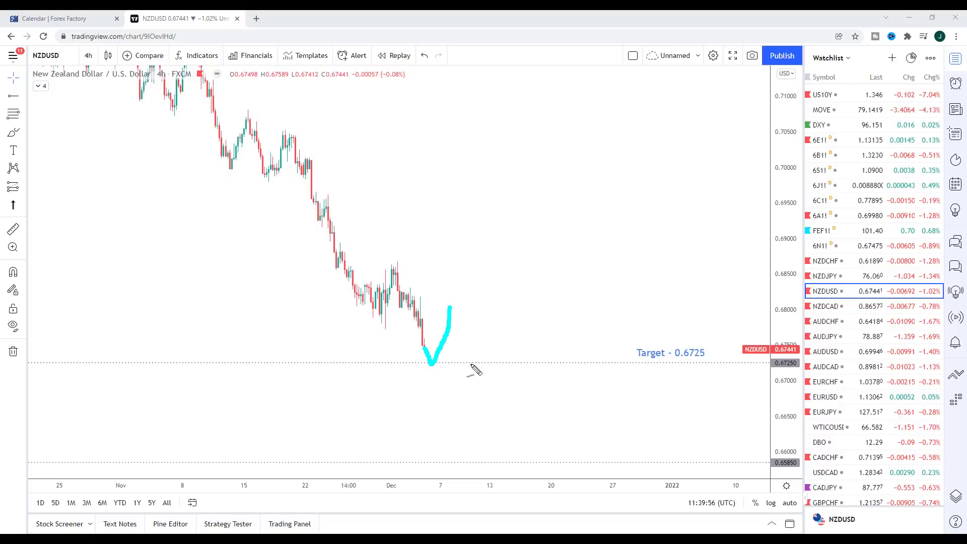
mouse_move(432, 366)
left_mouse_down()
mouse_move(474, 293)
mouse_move(471, 335)
mouse_move(504, 458)
mouse_move(511, 434)
left_mouse_up()
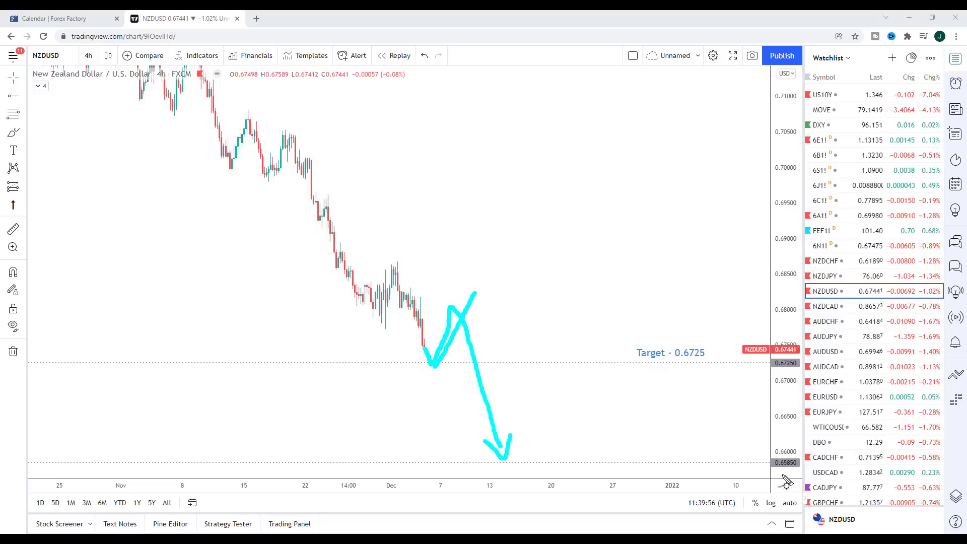
left_click_drag(778, 472, 809, 473)
key("Escape")
Step: On the NZDCAD chart, sketch a rebound followed by a decline to the 0.85960 level, and underline the 0.8596 target
left_click(826, 307)
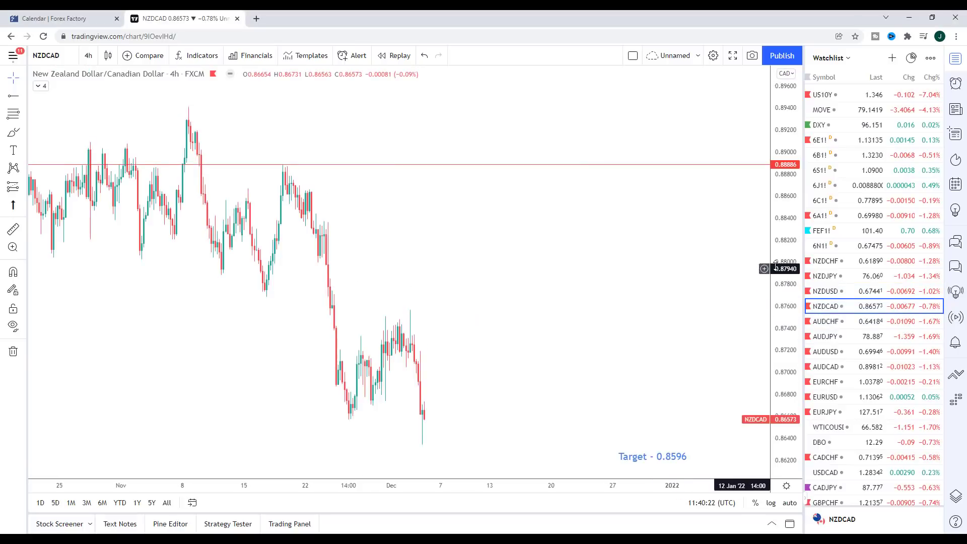
left_click_drag(708, 286, 711, 250)
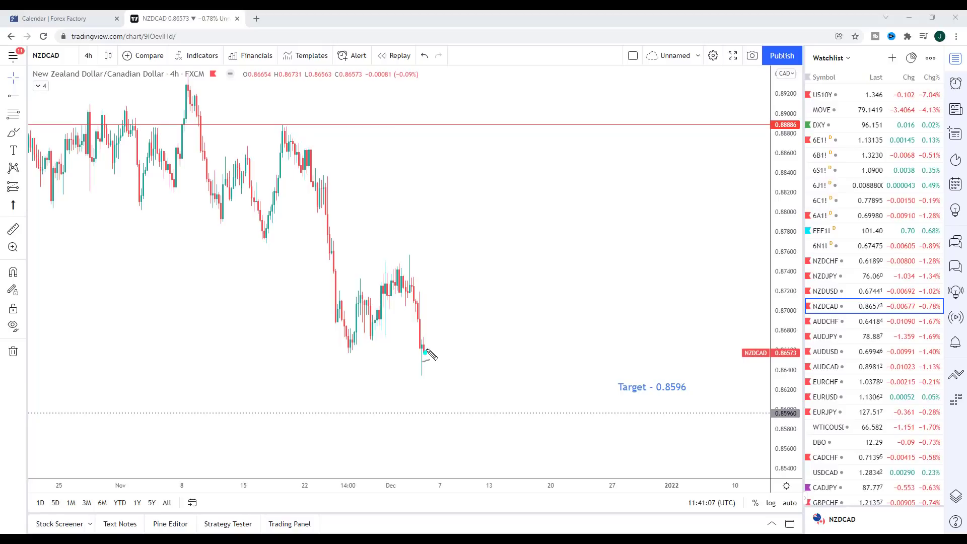
left_click_drag(426, 352, 463, 285)
mouse_move(422, 374)
left_mouse_down()
mouse_move(481, 292)
mouse_move(471, 311)
mouse_move(481, 357)
left_mouse_up()
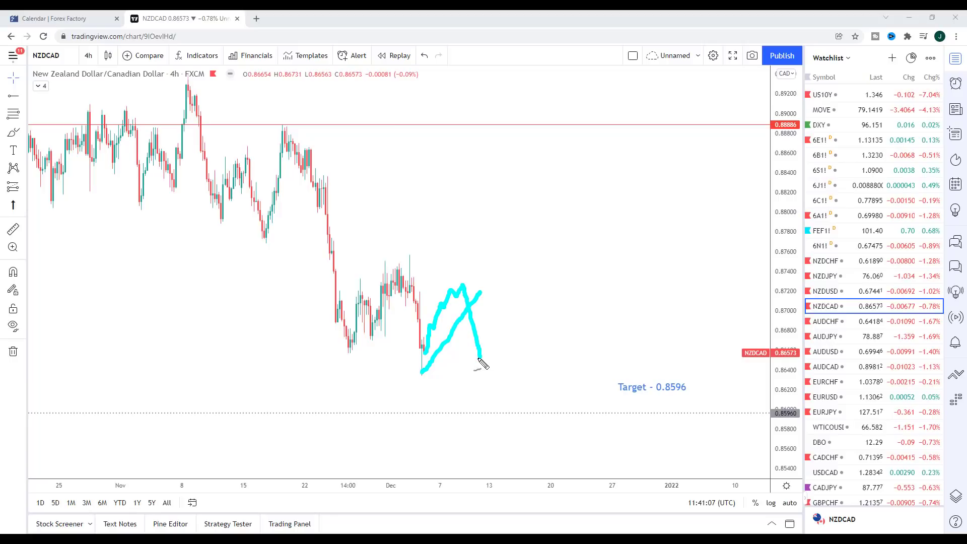
mouse_move(478, 358)
left_mouse_down()
mouse_move(498, 302)
mouse_move(520, 332)
mouse_move(541, 413)
mouse_move(528, 402)
mouse_move(542, 414)
mouse_move(554, 394)
left_mouse_up()
left_click_drag(659, 398, 701, 396)
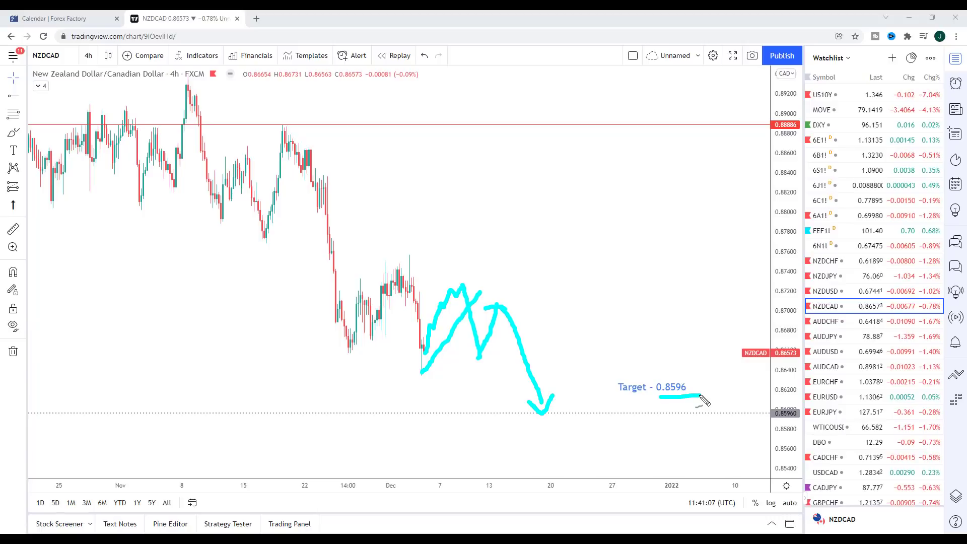
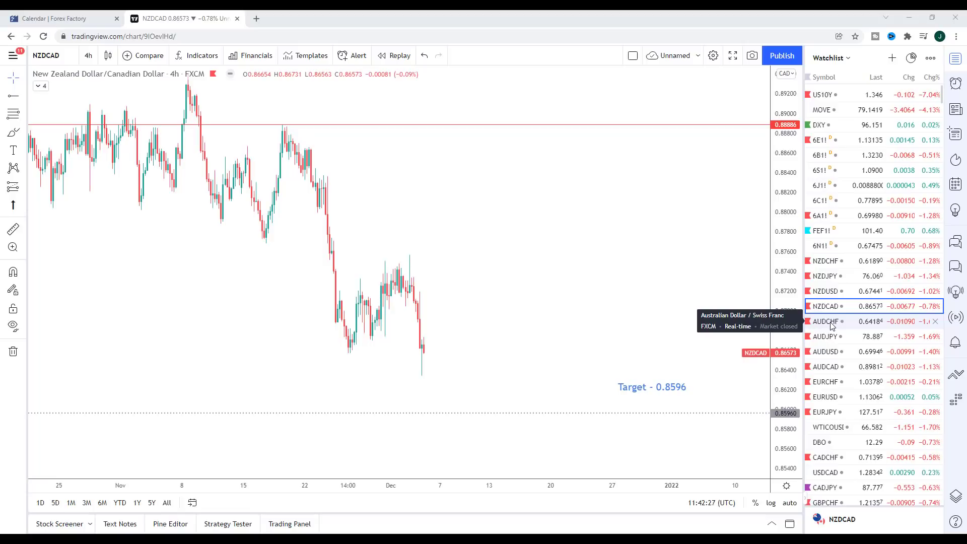
Step: Open the AUDCHF chart and remove the two dotted levels above the current price, near 0.651 and at 0.64580
left_click(831, 322)
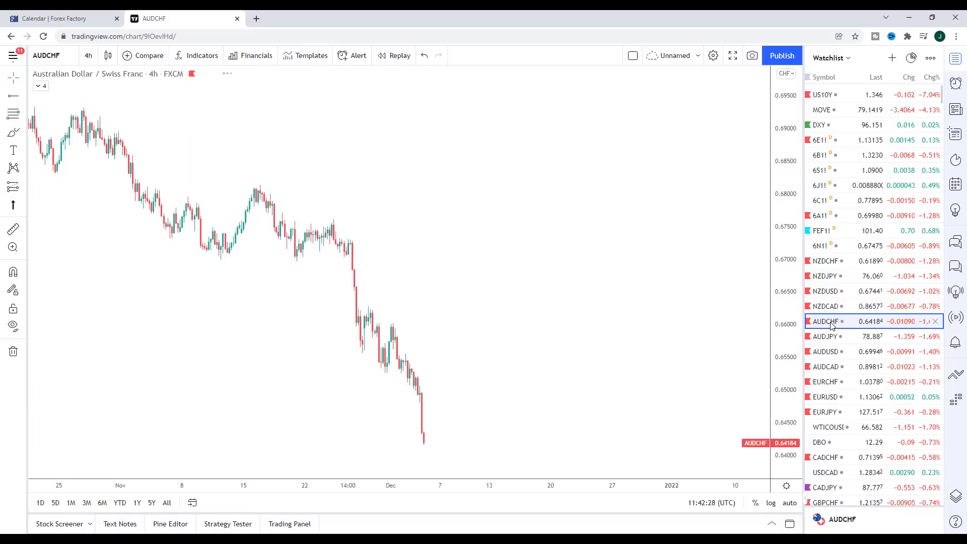
left_click_drag(615, 345, 546, 309)
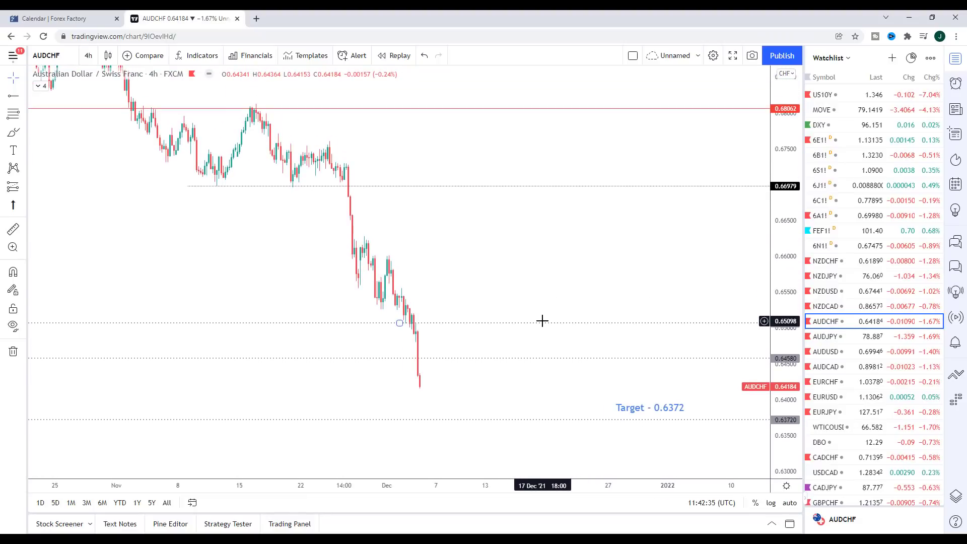
left_click_drag(660, 287, 650, 252)
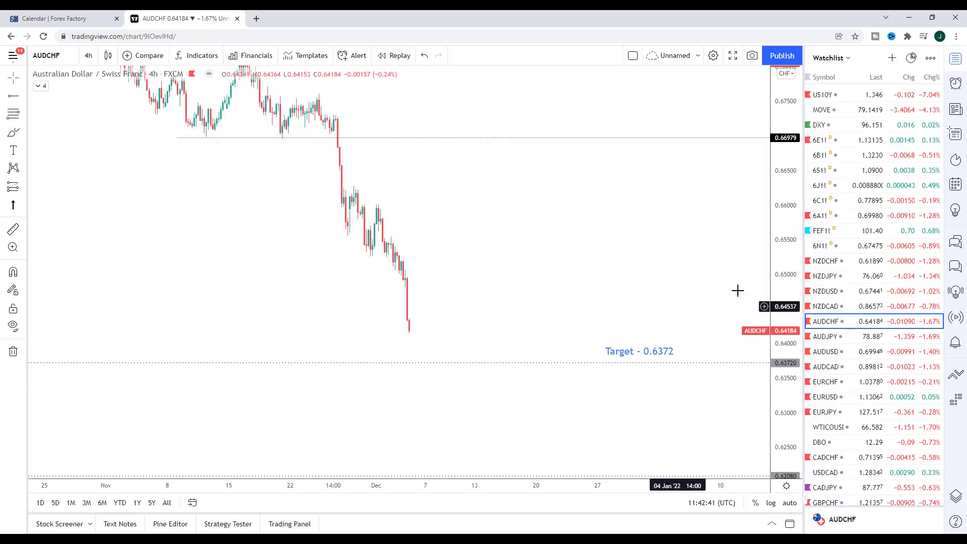
left_click_drag(775, 262, 757, 283)
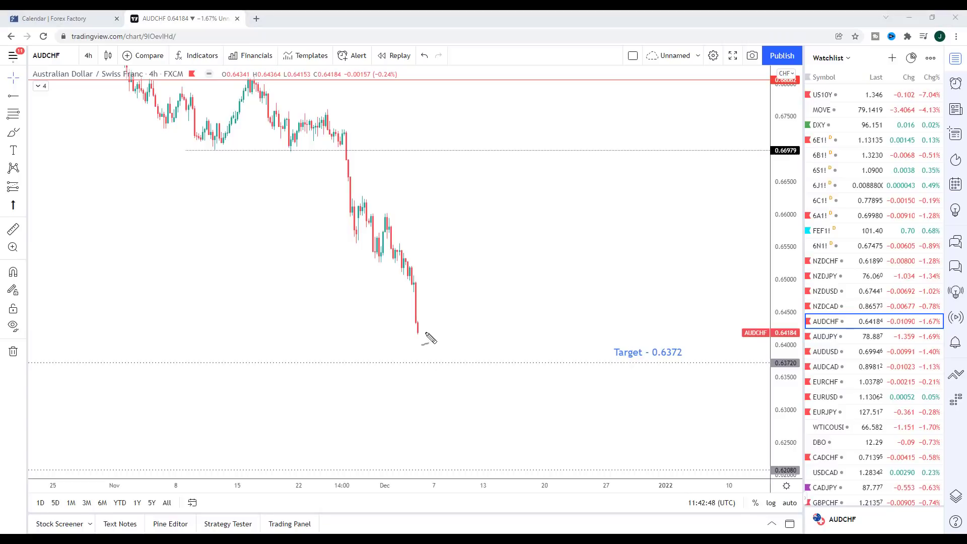
Step: Sketch an AUDCHF rebound with a correction line beneath it, followed by a decline to 0.63720, and underline the 0.6372 target
mouse_move(417, 331)
left_mouse_down()
mouse_move(444, 275)
mouse_move(481, 241)
left_mouse_up()
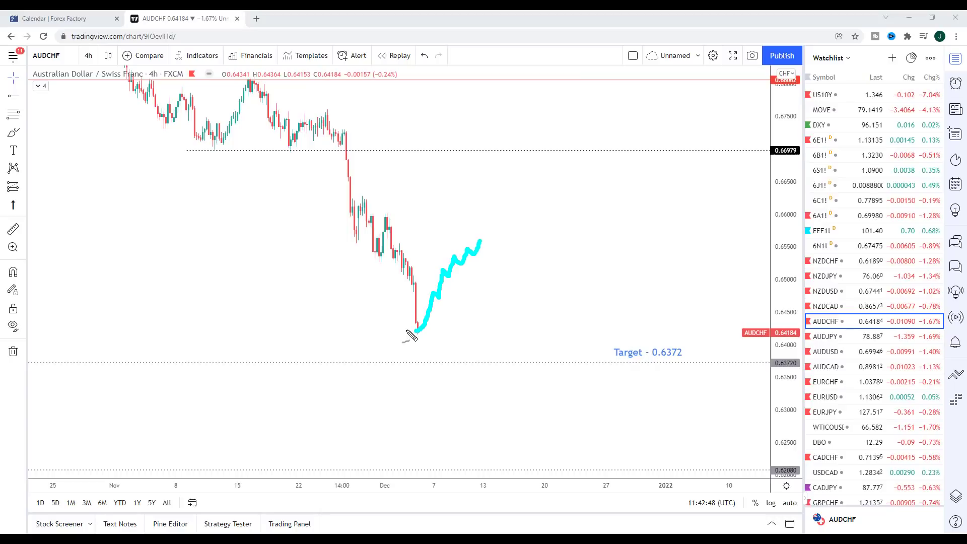
left_click_drag(485, 240, 500, 289)
left_click_drag(418, 332, 495, 247)
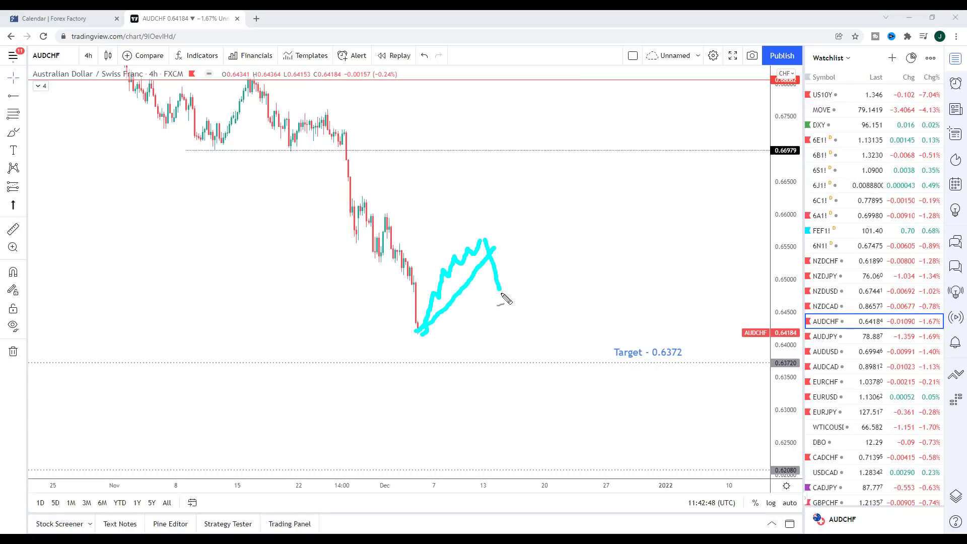
mouse_move(500, 291)
left_mouse_down()
mouse_move(510, 271)
mouse_move(553, 364)
mouse_move(555, 344)
left_mouse_up()
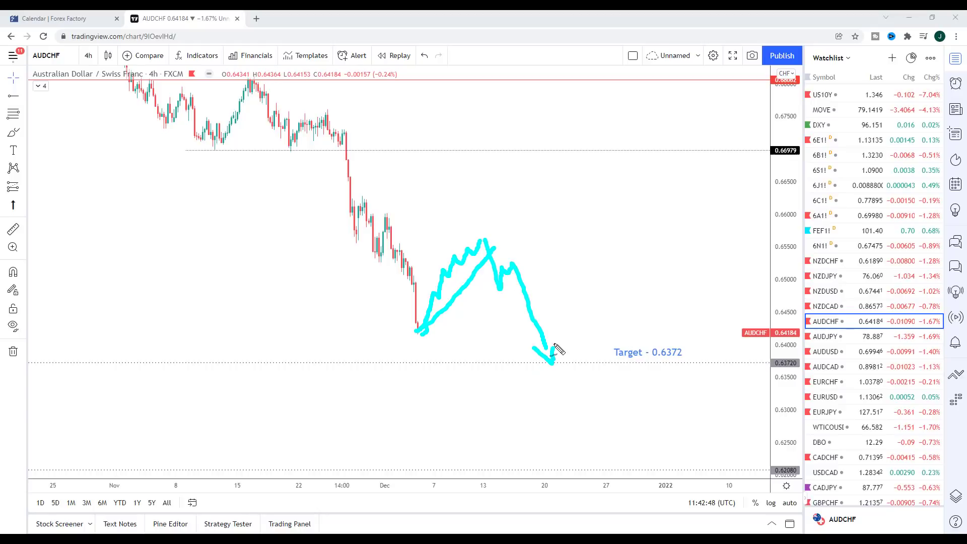
left_click_drag(646, 364, 685, 364)
Step: On the AUDJPY chart, sketch a rebound followed by a drop to 77.570, underline the 77.57 target, and clear the drawings
left_click(886, 336)
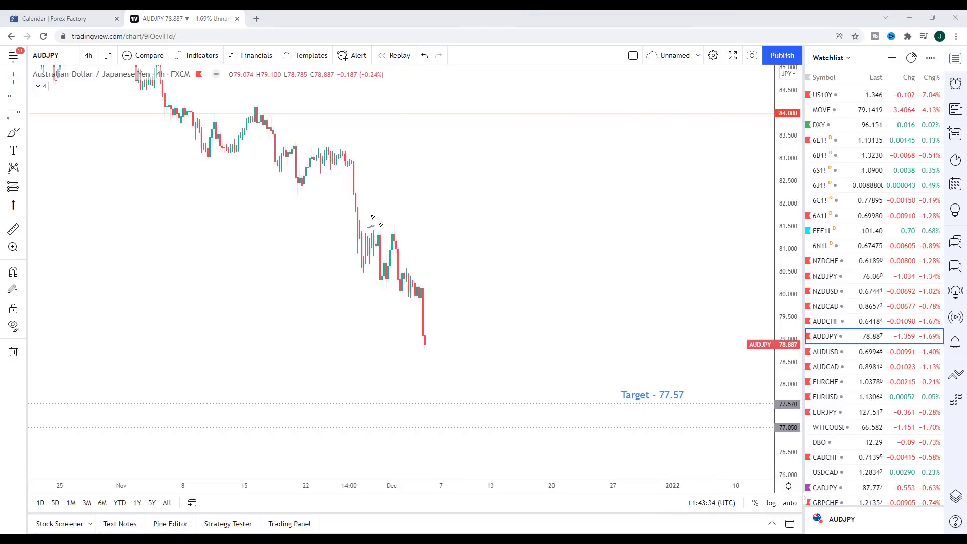
left_click_drag(427, 347, 468, 275)
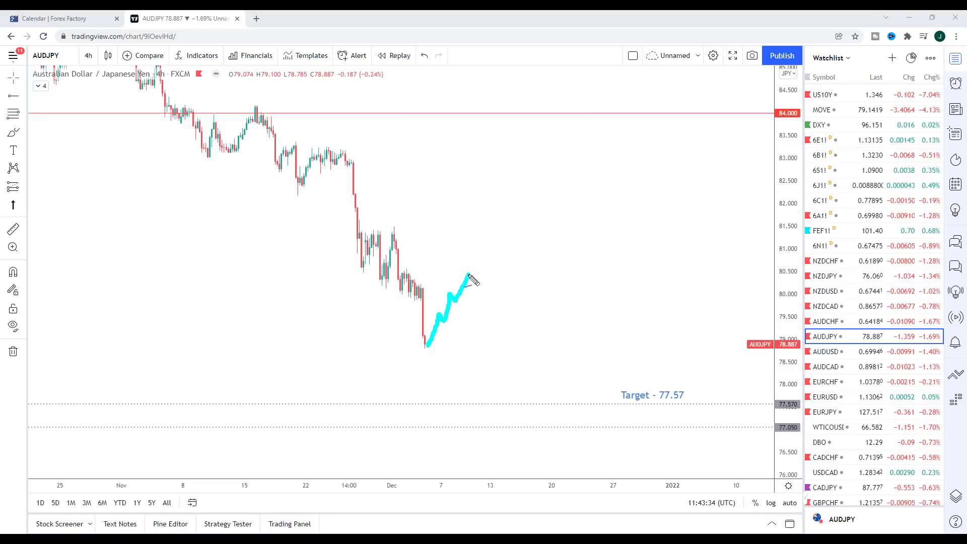
mouse_move(431, 351)
left_mouse_down()
mouse_move(479, 277)
mouse_move(488, 331)
mouse_move(494, 291)
mouse_move(503, 291)
mouse_move(552, 403)
mouse_move(559, 376)
left_mouse_up()
left_click_drag(653, 406, 692, 406)
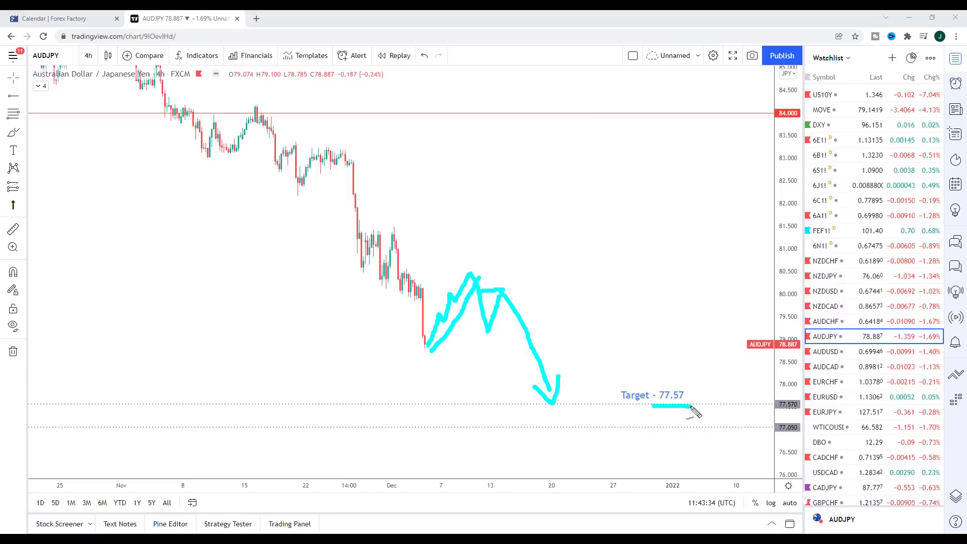
key("Escape")
Step: On the AUDUSD chart, sketch a rebound followed by a decline to the 0.69330 level, and underline the 0.6933 target
left_click(829, 352)
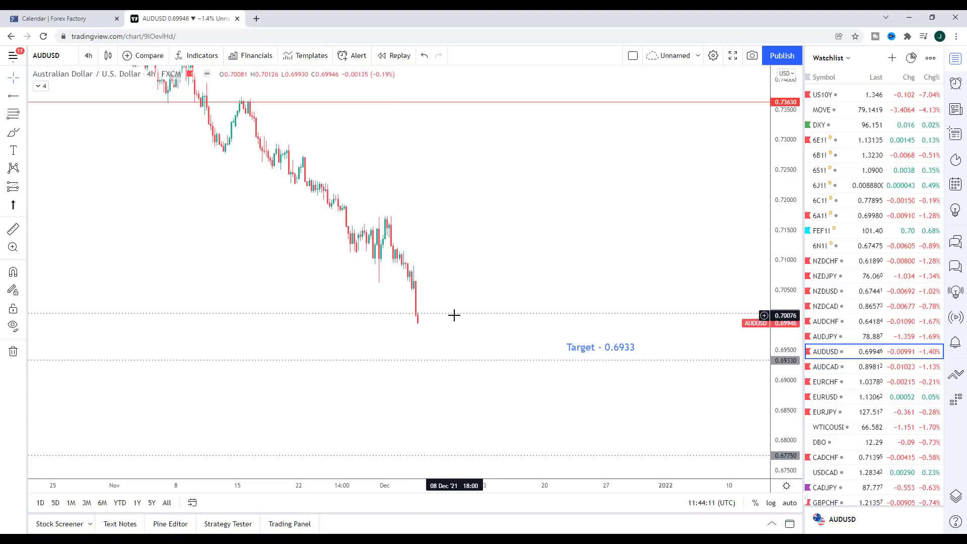
mouse_move(419, 321)
left_mouse_down()
mouse_move(462, 250)
mouse_move(434, 318)
mouse_move(466, 255)
mouse_move(467, 296)
left_mouse_up()
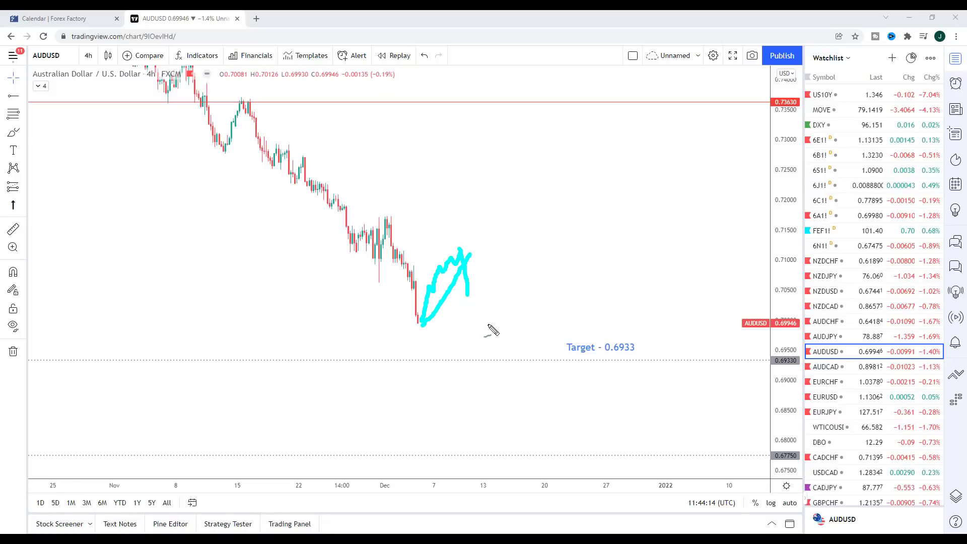
mouse_move(469, 295)
left_mouse_down()
mouse_move(479, 269)
mouse_move(505, 360)
mouse_move(515, 337)
left_mouse_up()
left_click_drag(594, 355, 655, 355)
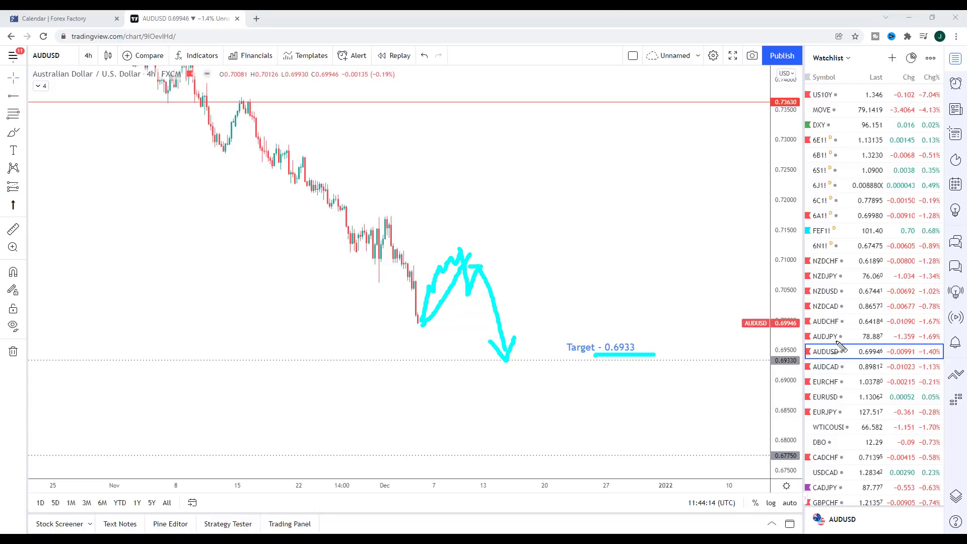
Step: On the AUDCAD chart, trace the recent consolidation and sketch the expected path toward 0.88880, underlining that level
left_click(831, 371)
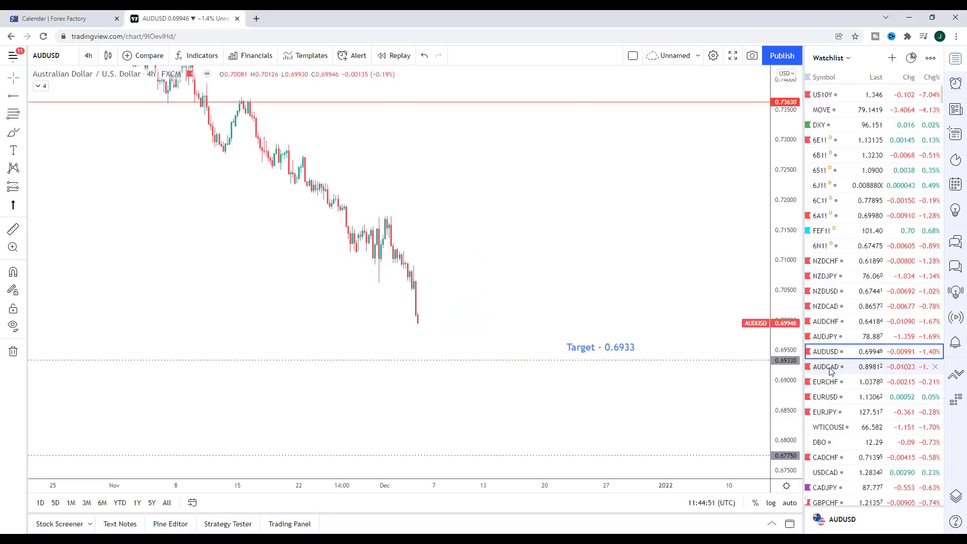
left_click_drag(633, 382, 612, 289)
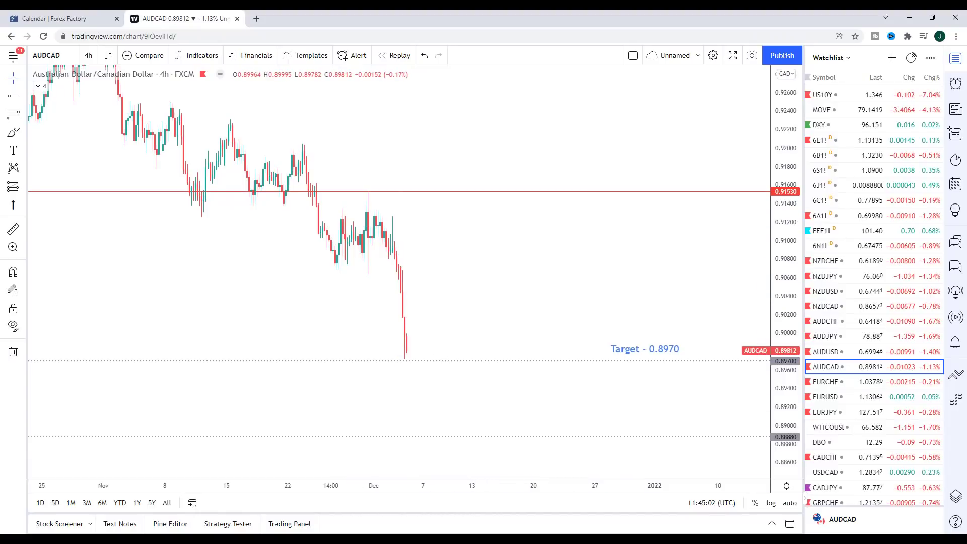
mouse_move(335, 248)
left_mouse_down()
mouse_move(362, 226)
mouse_move(396, 239)
left_mouse_up()
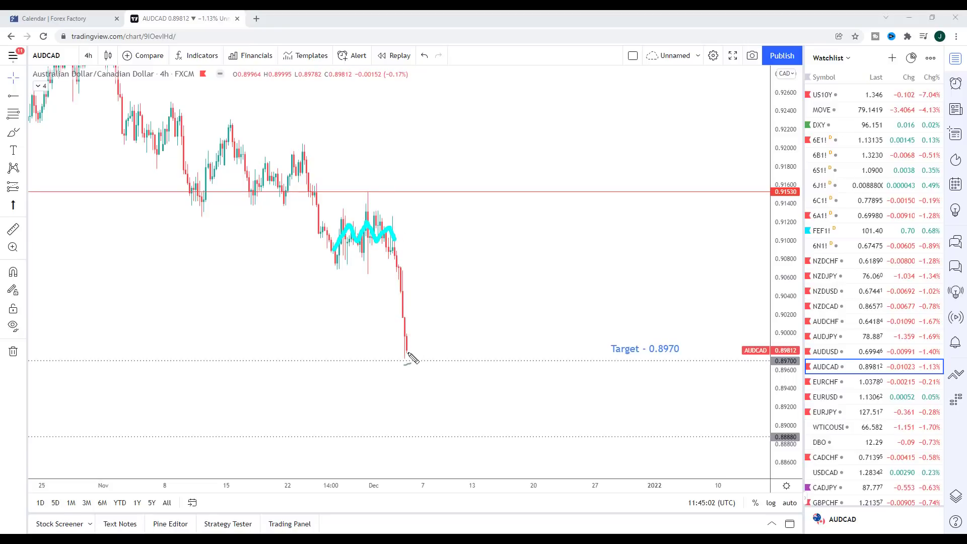
mouse_move(409, 353)
left_mouse_down()
mouse_move(416, 308)
mouse_move(421, 317)
mouse_move(439, 279)
mouse_move(466, 367)
mouse_move(477, 352)
mouse_move(490, 437)
mouse_move(500, 425)
left_mouse_up()
left_click_drag(774, 446, 812, 448)
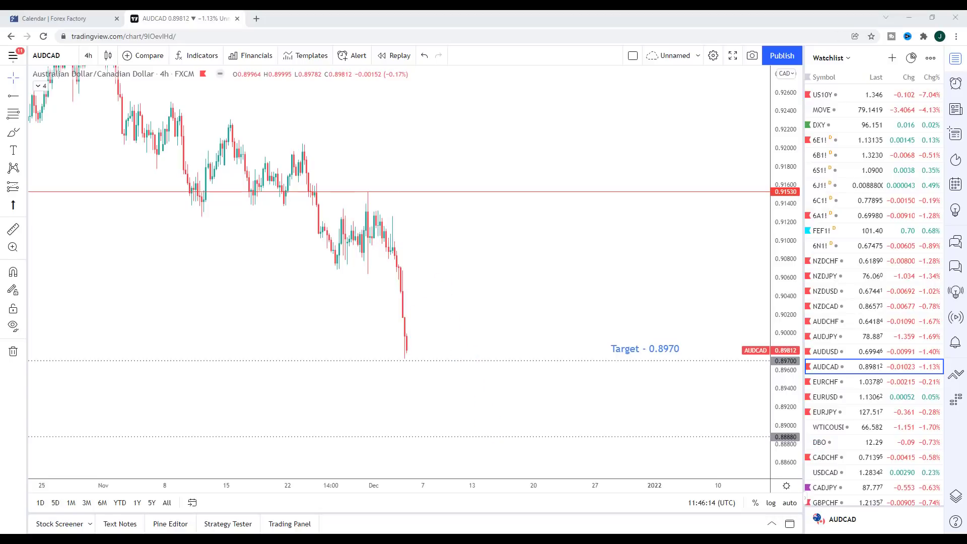
Step: Open the EURCHF chart and delete the dotted 1.04110 level
left_click(829, 387)
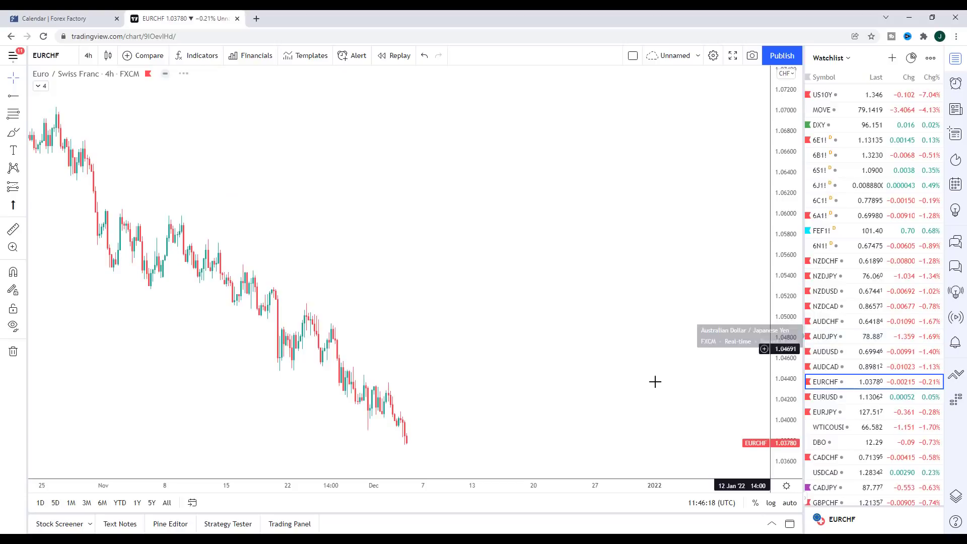
mouse_move(627, 271)
left_mouse_down()
mouse_move(629, 264)
mouse_move(615, 268)
left_mouse_up()
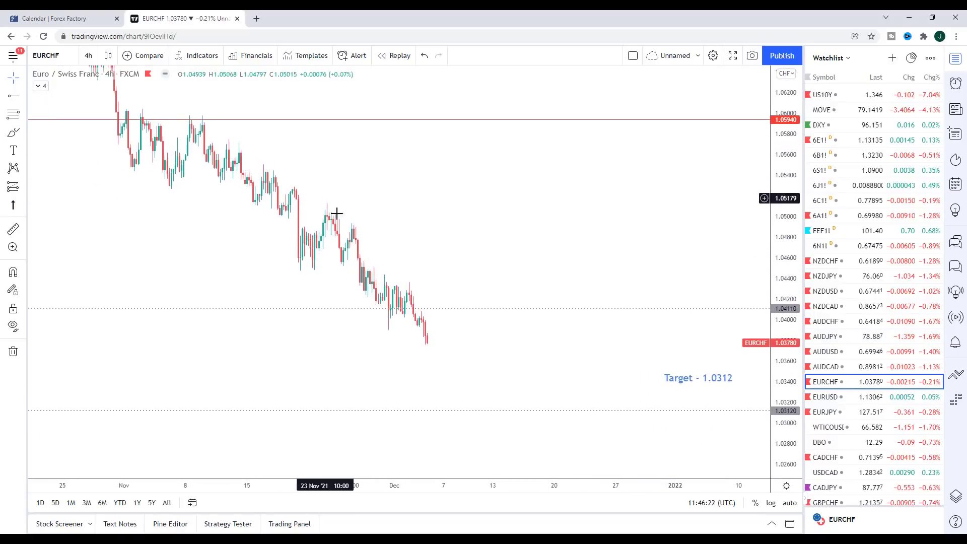
left_click(436, 309)
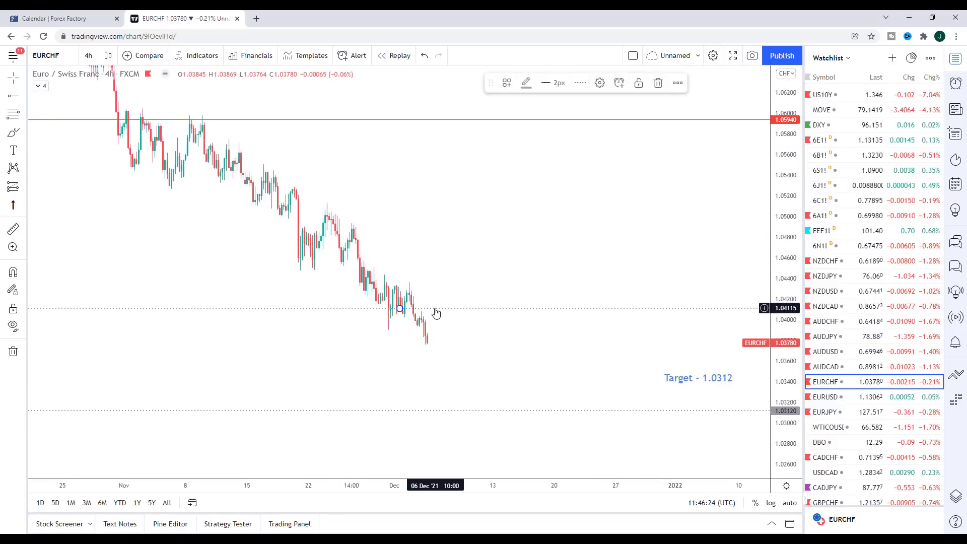
key("Delete")
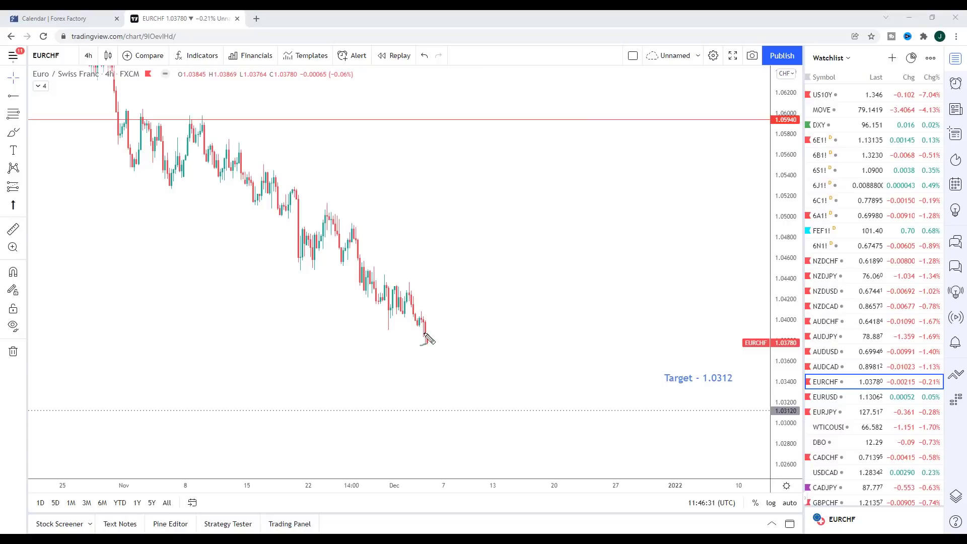
Step: Sketch a EURCHF rebound followed by a decline to the 1.03120 level, and underline the 1.0312 target
left_click_drag(426, 340, 460, 290)
mouse_move(431, 348)
left_mouse_down()
mouse_move(466, 325)
mouse_move(479, 297)
mouse_move(506, 413)
mouse_move(518, 391)
left_mouse_up()
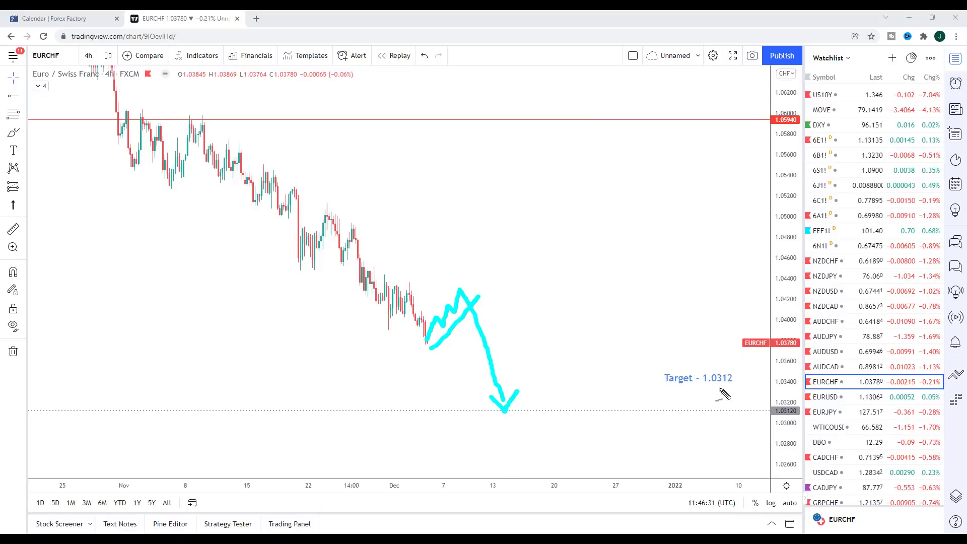
left_click_drag(696, 389, 739, 388)
Step: On the EURUSD chart, sketch a rise along a supporting trendline followed by a drop to 1.11460, and underline the 1.1146 target
left_click(826, 397)
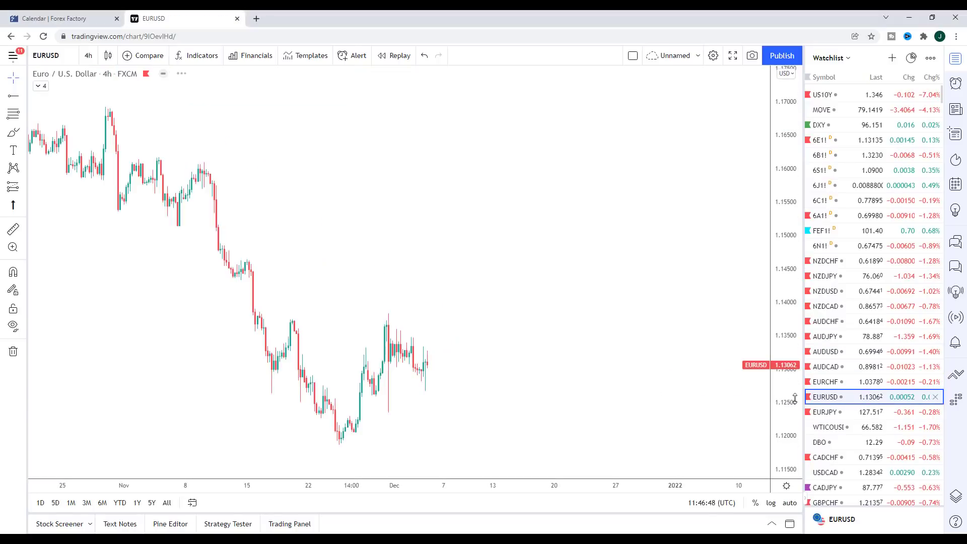
left_click_drag(537, 398, 554, 322)
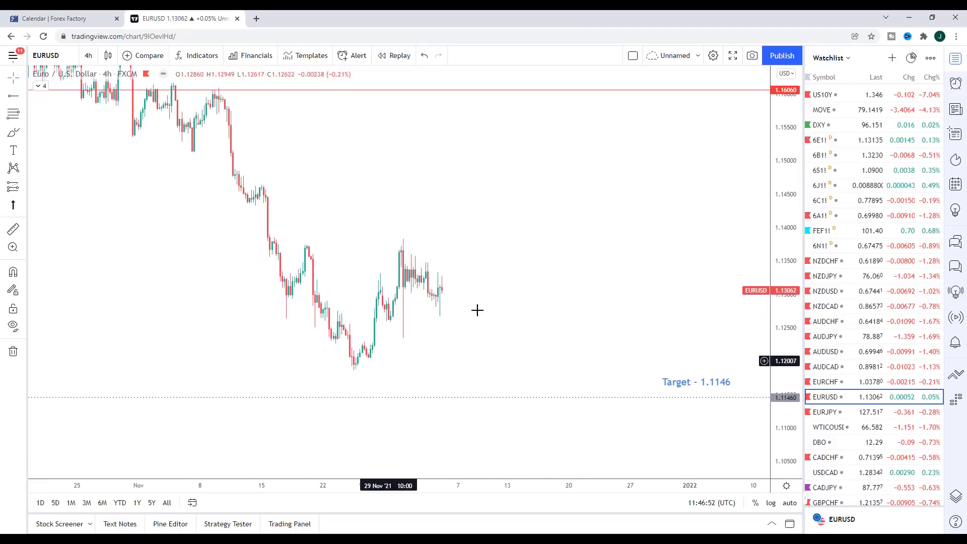
scroll(475, 309, "down", 1)
left_click_drag(772, 257, 780, 285)
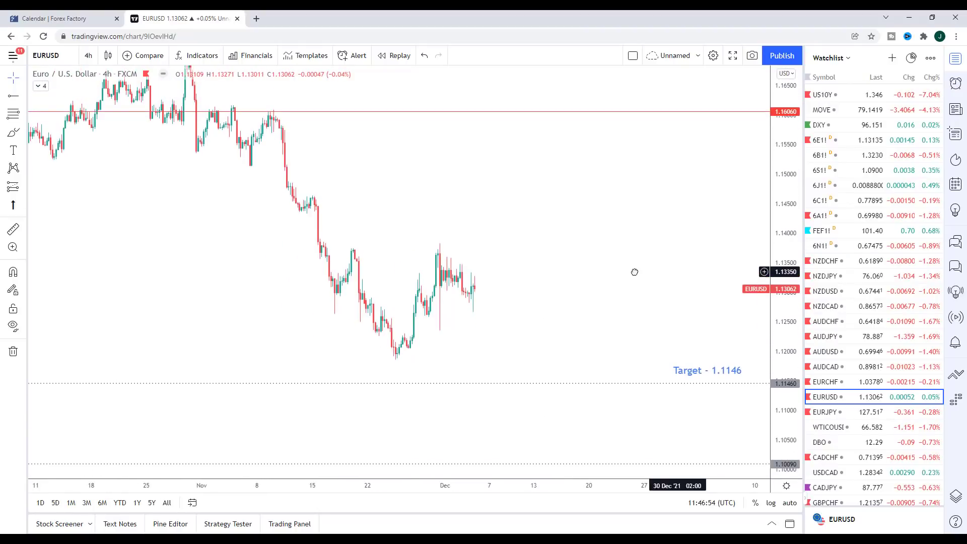
scroll(629, 272, "right", 2)
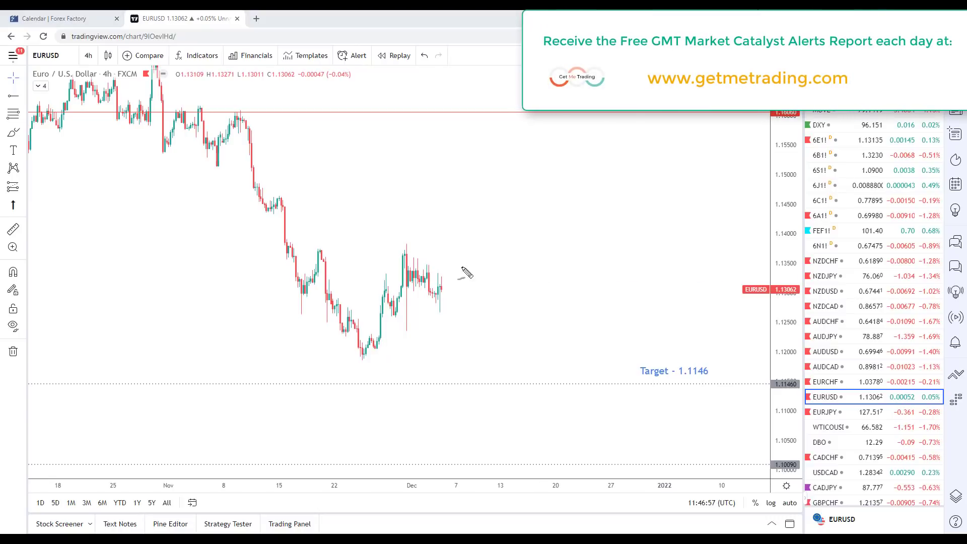
mouse_move(443, 291)
left_mouse_down()
mouse_move(455, 257)
mouse_move(468, 268)
mouse_move(473, 247)
left_mouse_up()
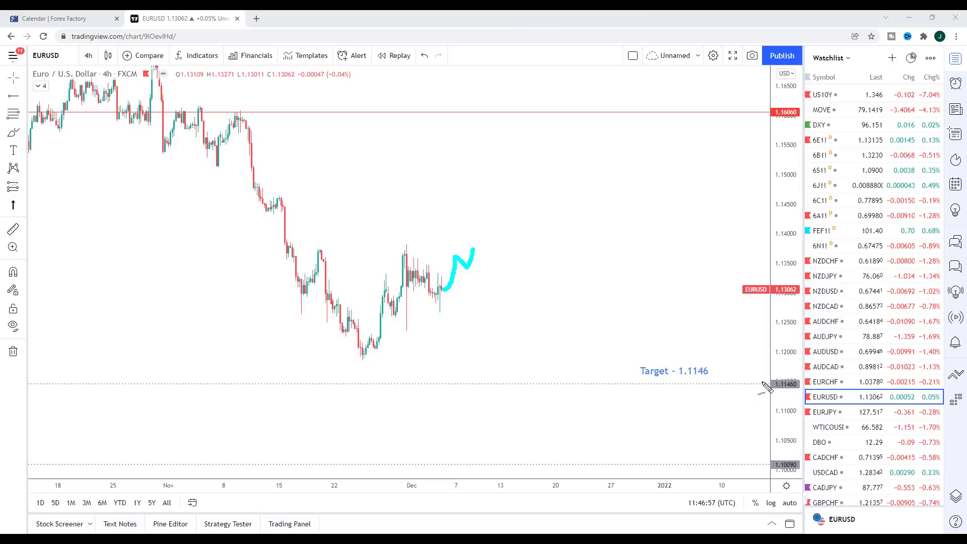
mouse_move(377, 356)
left_mouse_down()
mouse_move(443, 312)
mouse_move(482, 252)
mouse_move(486, 317)
mouse_move(498, 286)
mouse_move(521, 386)
mouse_move(530, 352)
left_mouse_up()
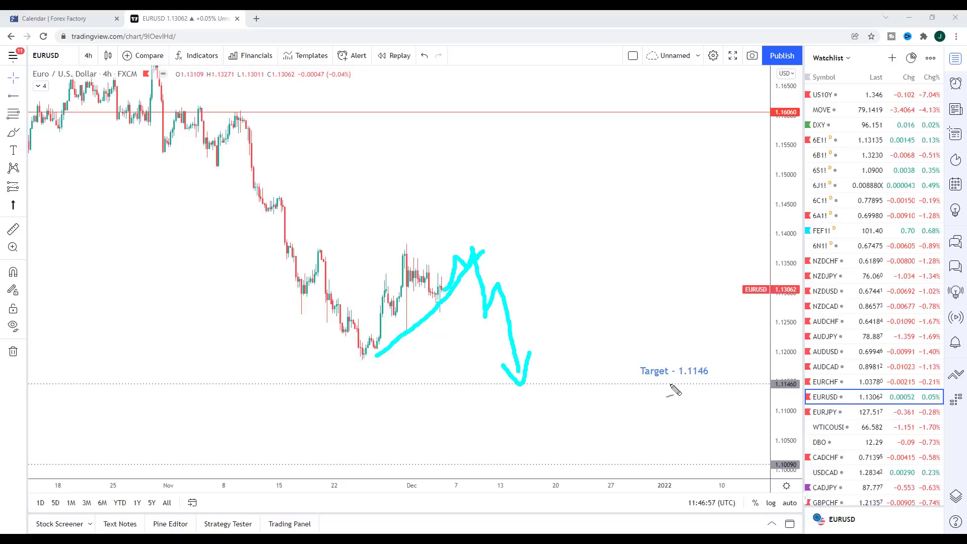
left_click_drag(740, 381, 673, 383)
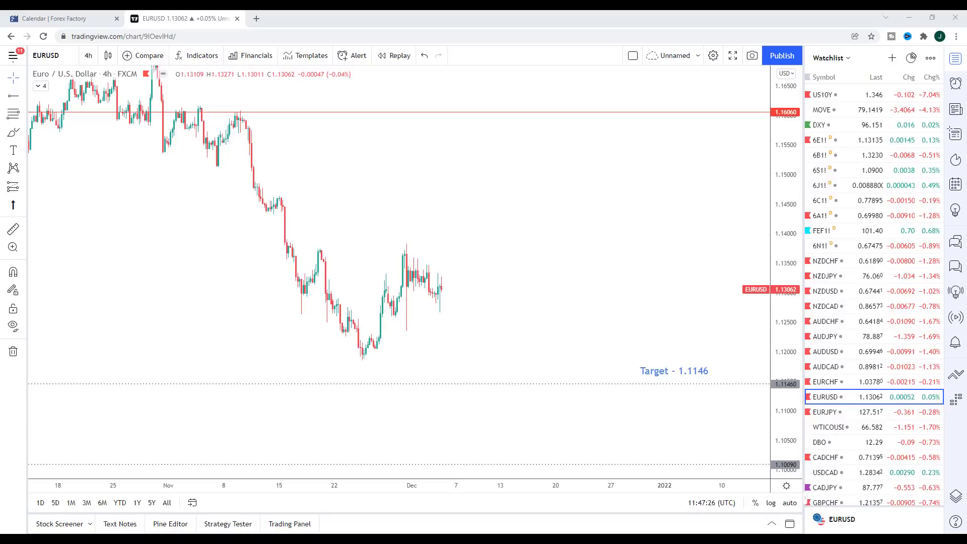
Step: On the EURJPY chart, sketch a rebound followed by a decline to 126.410, and underline the 126.410 level
left_click(830, 414)
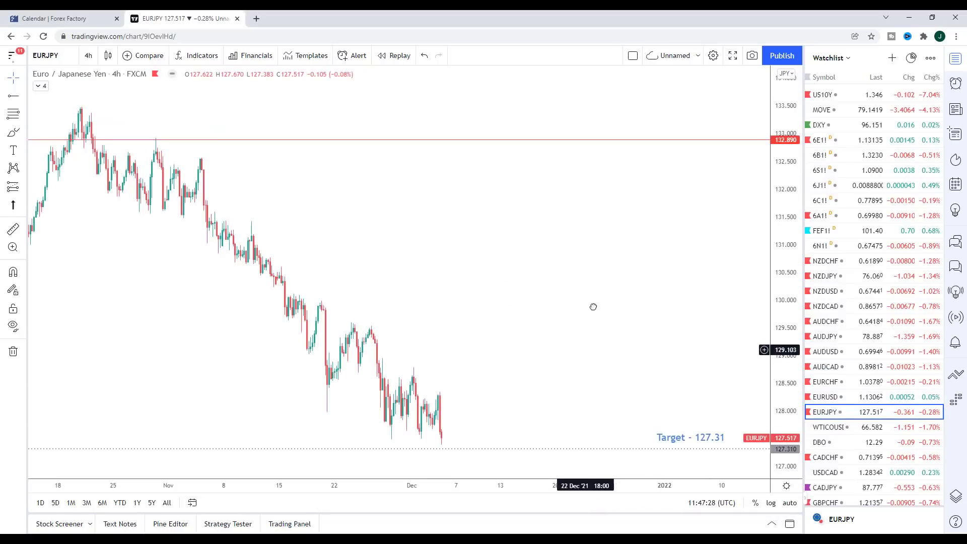
left_click_drag(547, 335, 555, 250)
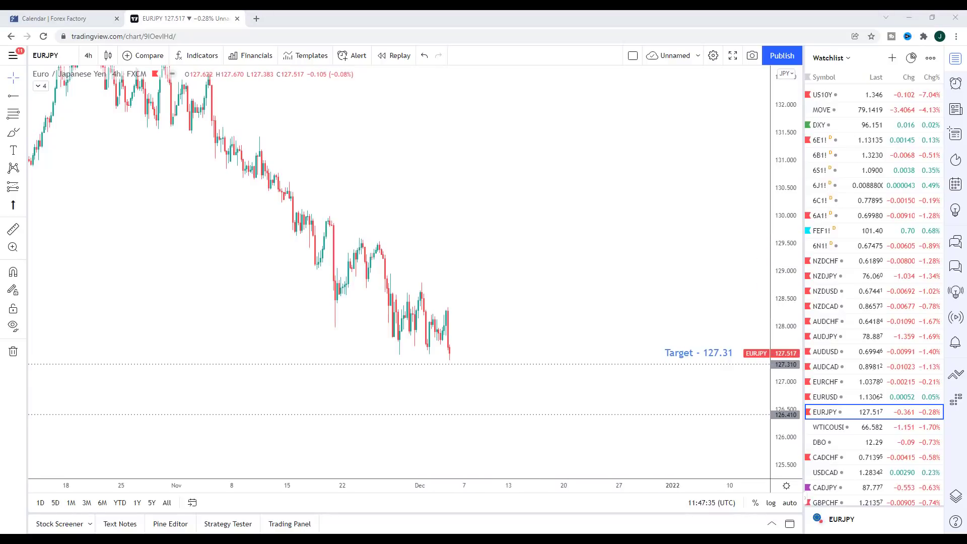
mouse_move(458, 361)
left_mouse_down()
mouse_move(450, 352)
mouse_move(454, 360)
left_mouse_up()
left_click_drag(460, 365, 482, 302)
mouse_move(460, 374)
left_mouse_down()
mouse_move(510, 303)
mouse_move(539, 417)
mouse_move(554, 401)
left_mouse_up()
left_click_drag(773, 425, 808, 422)
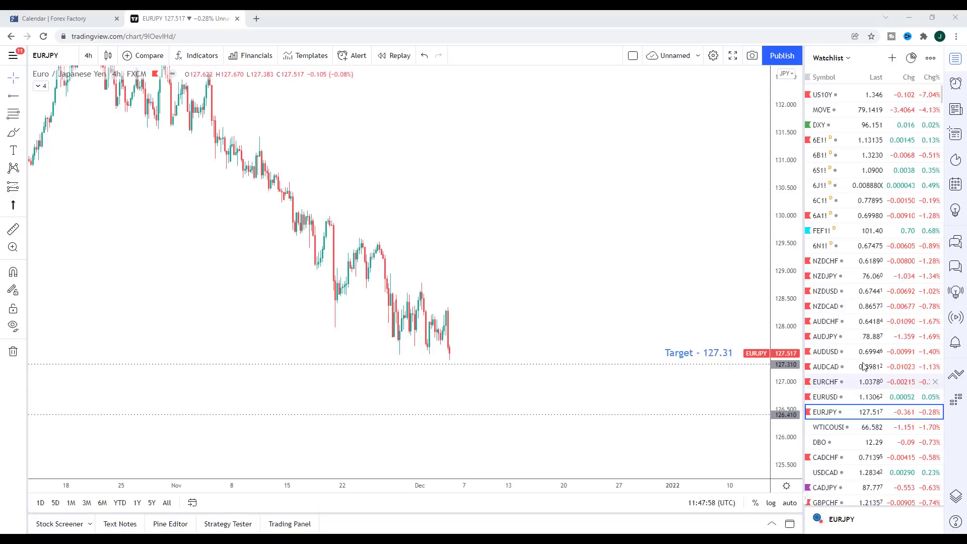
Step: Open the WTICOUSD chart and delete the dotted 65.480 level
left_click(829, 427)
left_click_drag(622, 368, 731, 300)
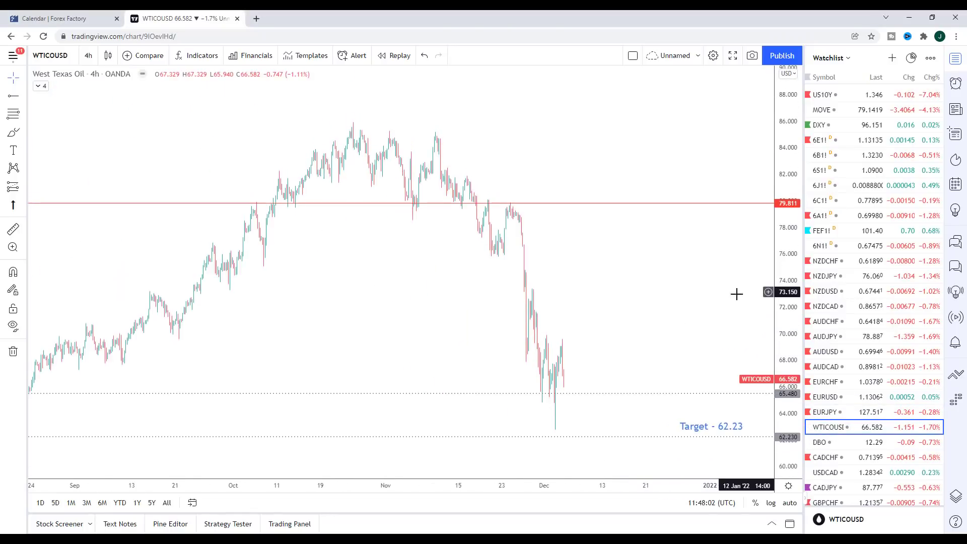
scroll(642, 255, "up", 4)
left_click_drag(622, 253, 514, 245)
scroll(509, 259, "up", 1)
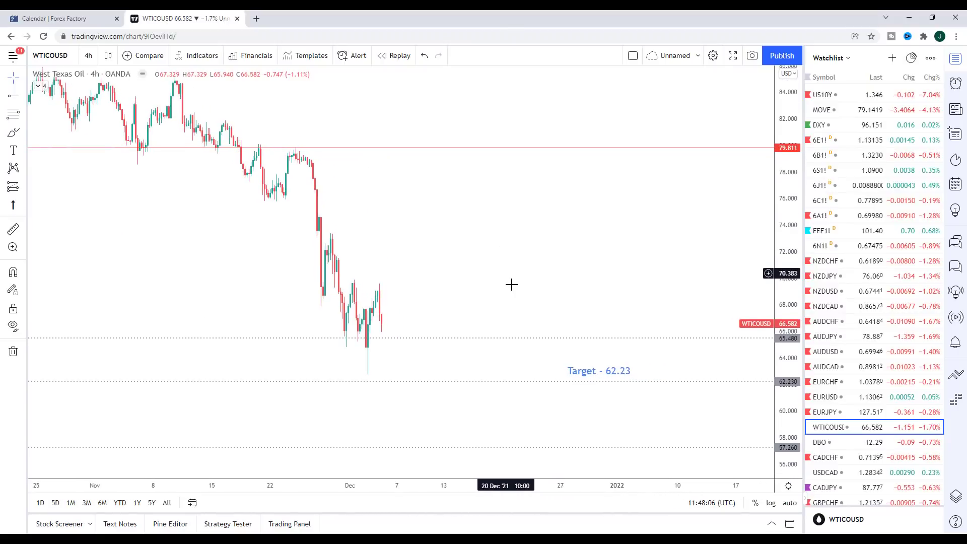
left_click_drag(445, 307, 512, 275)
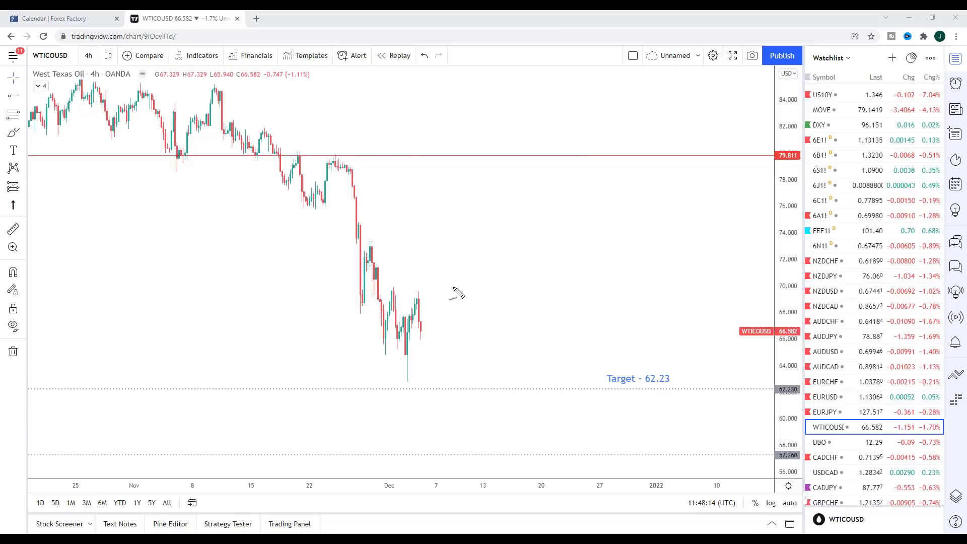
Step: Sketch a WTICOUSD rebound from the latest candle, followed by a decline toward the 62.230 level
mouse_move(423, 333)
left_mouse_down()
mouse_move(426, 285)
mouse_move(447, 272)
left_mouse_up()
mouse_move(408, 378)
left_mouse_down()
mouse_move(464, 280)
mouse_move(460, 299)
mouse_move(490, 392)
mouse_move(497, 373)
left_mouse_up()
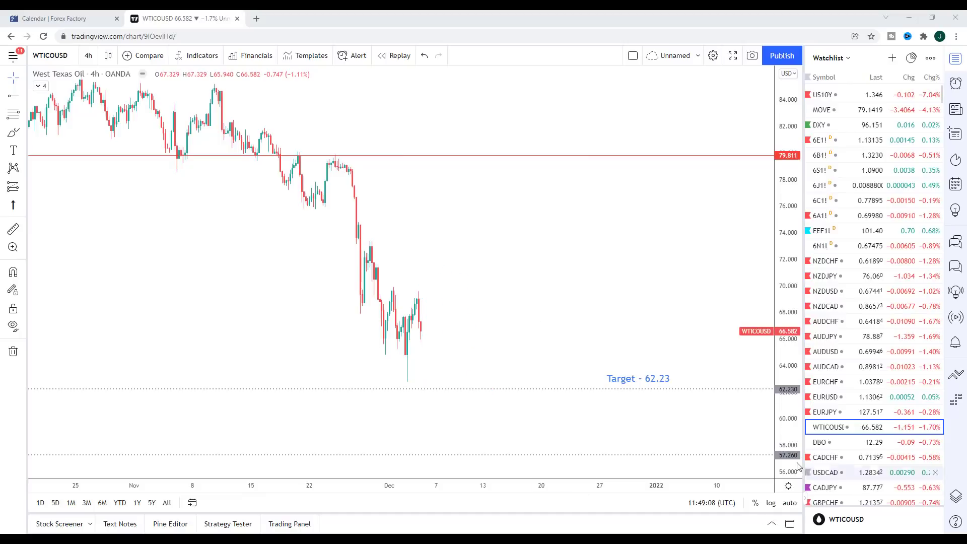
Step: Open the CADCHF chart and delete the dotted 0.71840 level
scroll(833, 312, "down", 3)
left_click(833, 310)
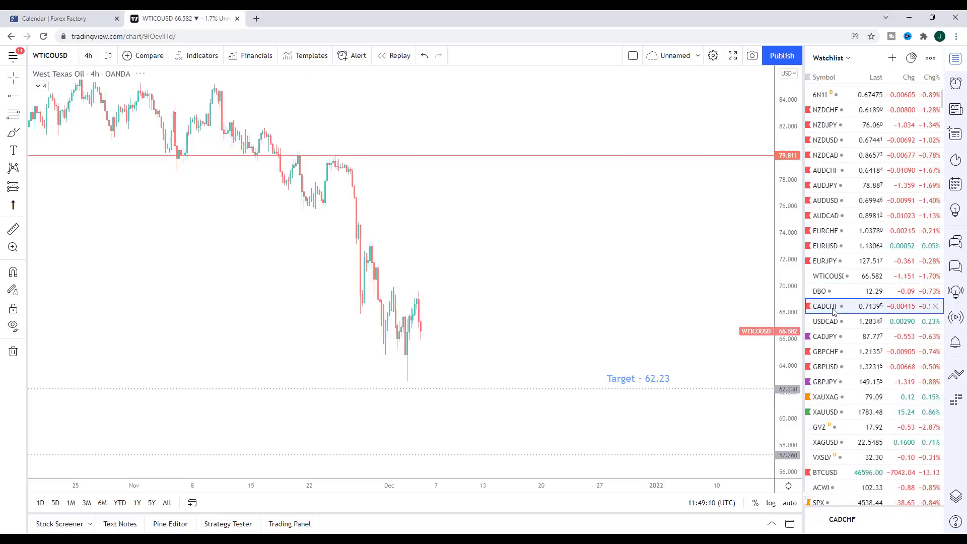
scroll(677, 285, "down", 3)
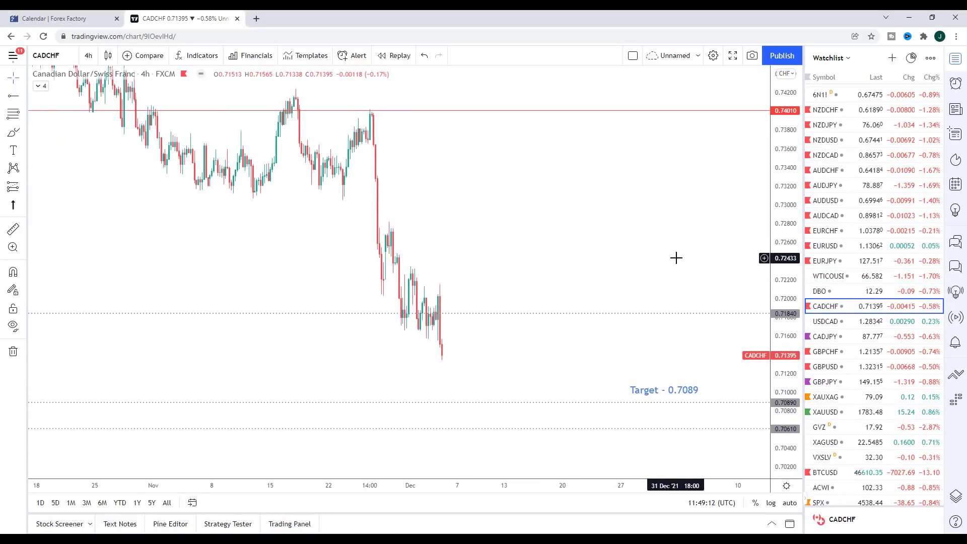
left_click_drag(570, 244, 546, 250)
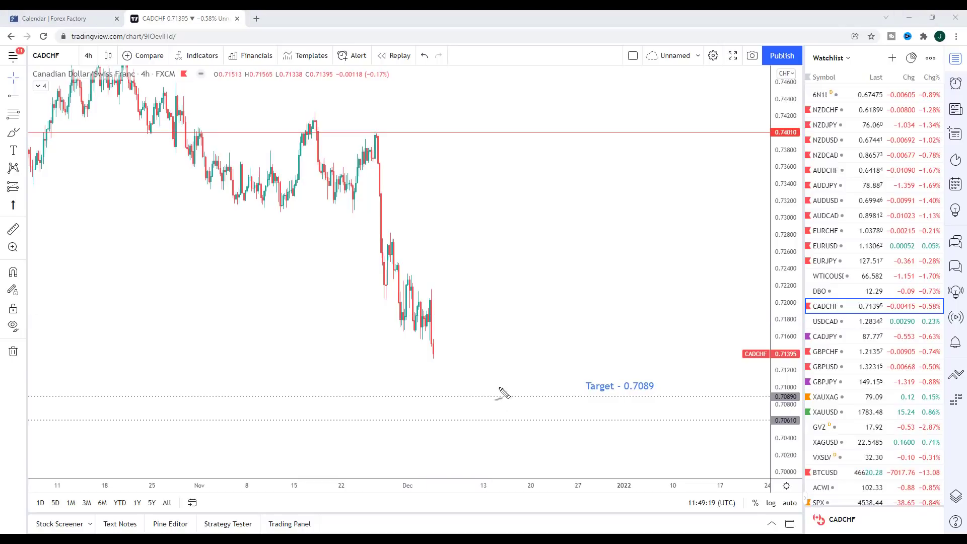
Step: Sketch a CADCHF rebound along a supporting trendline followed by a drop to 0.70890, and underline the 0.7089 target
mouse_move(436, 354)
left_mouse_down()
mouse_move(452, 309)
mouse_move(458, 324)
mouse_move(462, 293)
left_mouse_up()
mouse_move(439, 361)
left_mouse_down()
mouse_move(486, 290)
mouse_move(503, 367)
mouse_move(515, 389)
mouse_move(526, 387)
left_mouse_up()
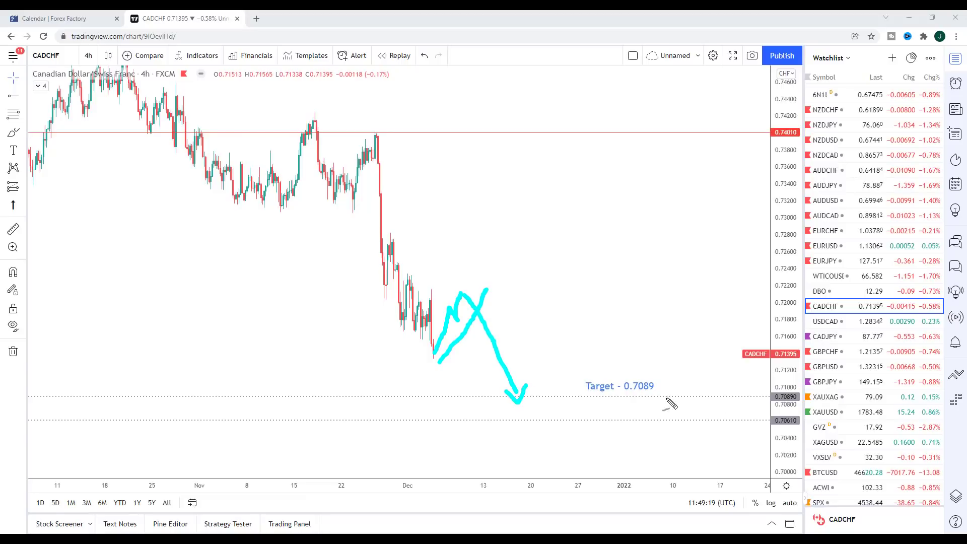
left_click_drag(619, 399, 668, 393)
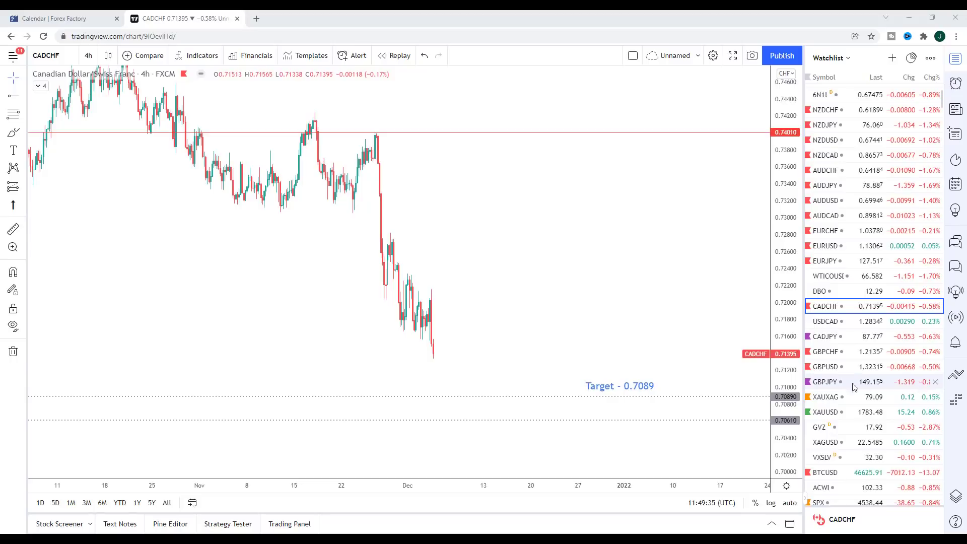
Step: On the USDCAD chart, sketch a spike to 1.28790 and a pullback followed by a rise to 1.29430, underlining that level
left_click(830, 322)
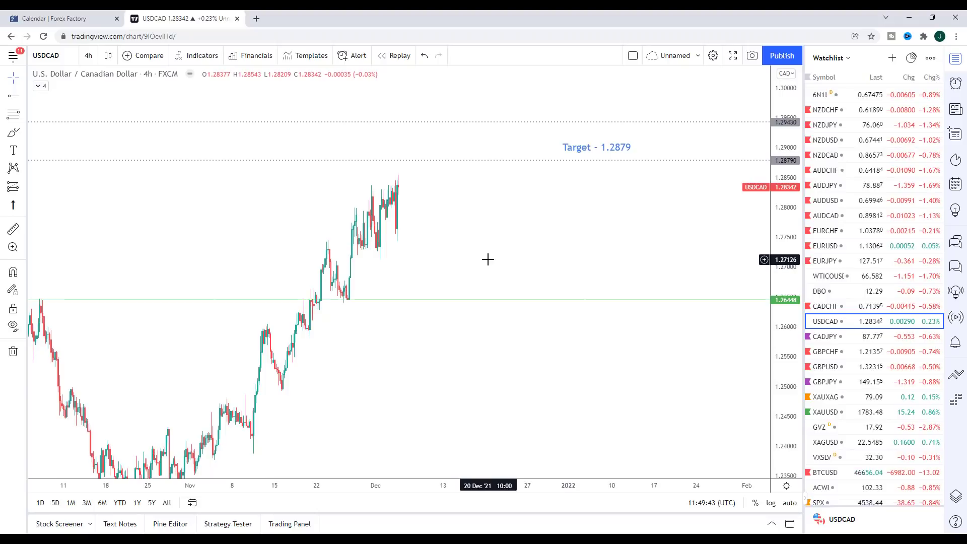
left_click_drag(512, 267, 544, 274)
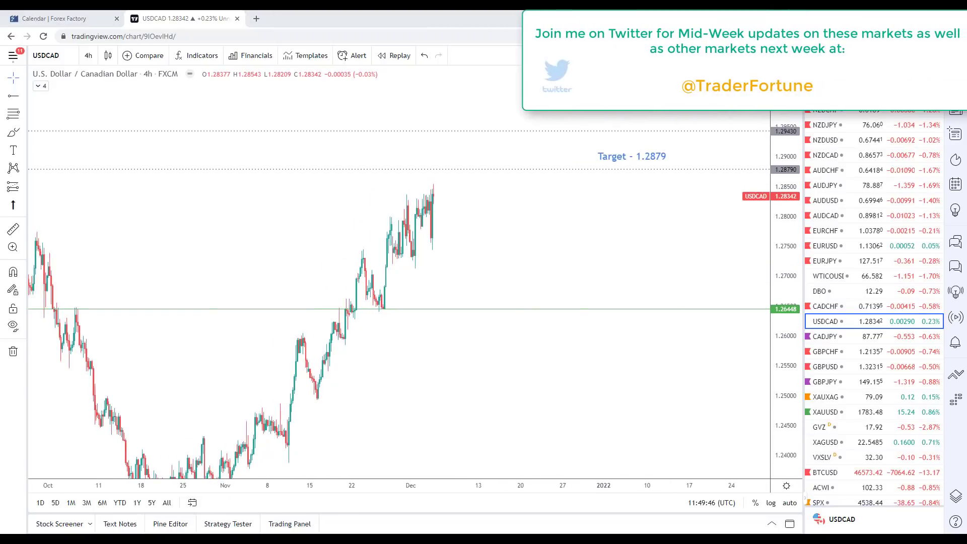
left_click_drag(437, 199, 470, 258)
mouse_move(439, 190)
left_mouse_down()
mouse_move(486, 250)
mouse_move(509, 181)
mouse_move(520, 194)
left_mouse_up()
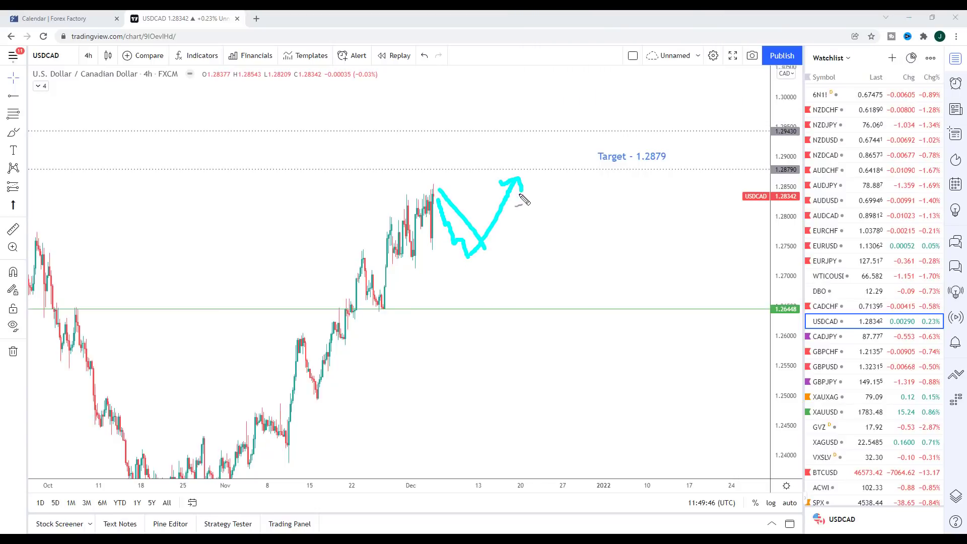
left_click_drag(431, 192, 433, 168)
mouse_move(520, 180)
left_mouse_down()
mouse_move(539, 141)
mouse_move(546, 146)
left_mouse_up()
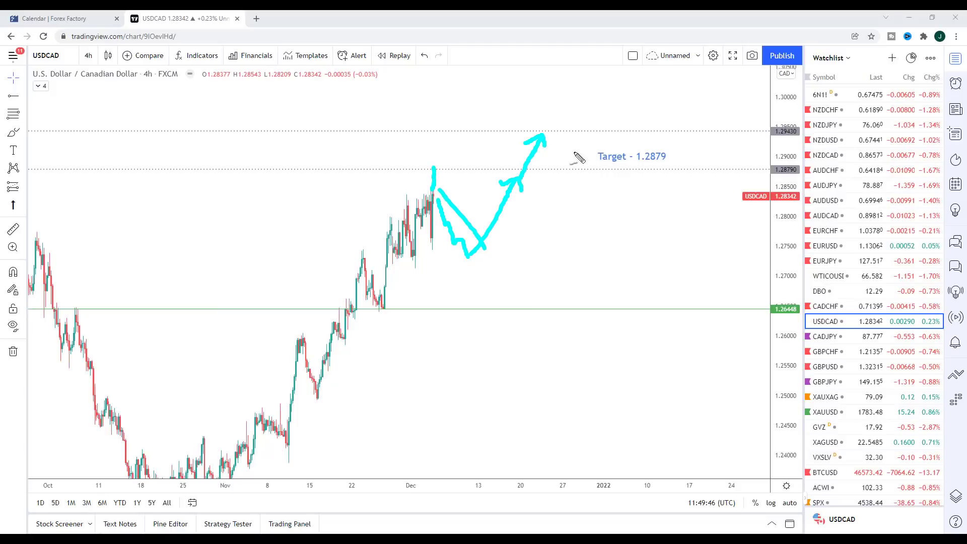
left_click_drag(761, 138, 818, 139)
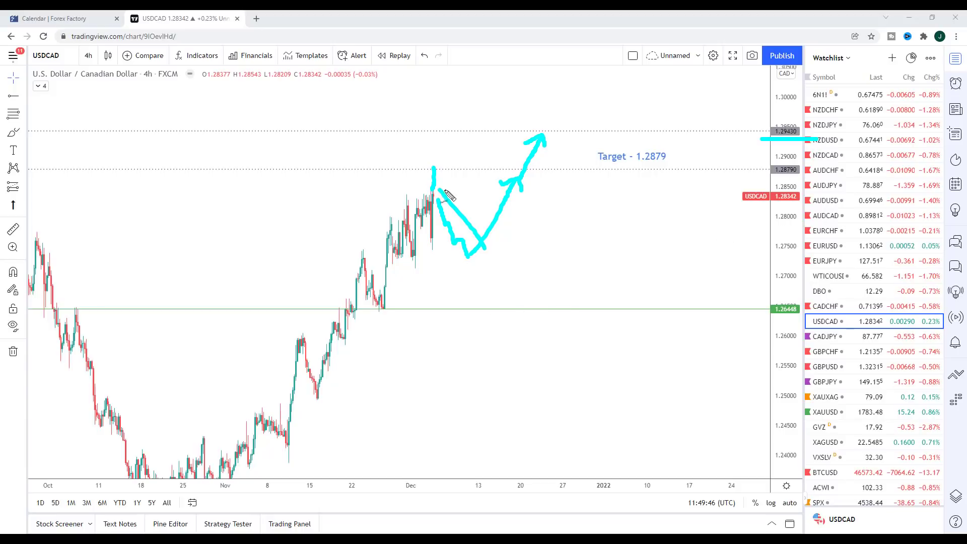
Step: In the empty area beside the USDCAD candles, sketch an example rally, a correction under a descending trendline and an upward breakout
mouse_move(542, 313)
left_mouse_down()
mouse_move(612, 232)
mouse_move(679, 276)
left_mouse_up()
mouse_move(614, 218)
left_mouse_down()
mouse_move(685, 266)
mouse_move(682, 233)
left_mouse_up()
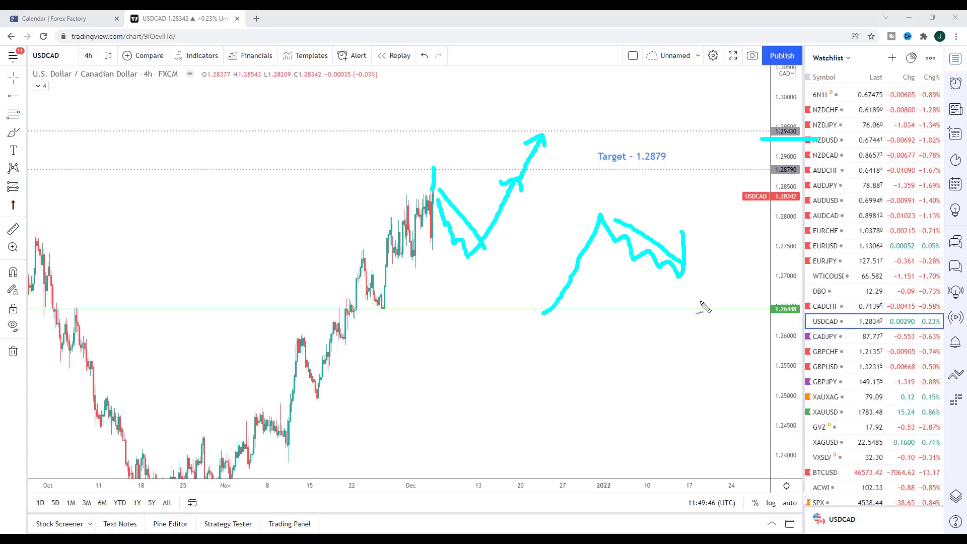
mouse_move(681, 233)
left_mouse_down()
mouse_move(695, 249)
mouse_move(704, 176)
mouse_move(689, 190)
mouse_move(702, 170)
mouse_move(712, 182)
left_mouse_up()
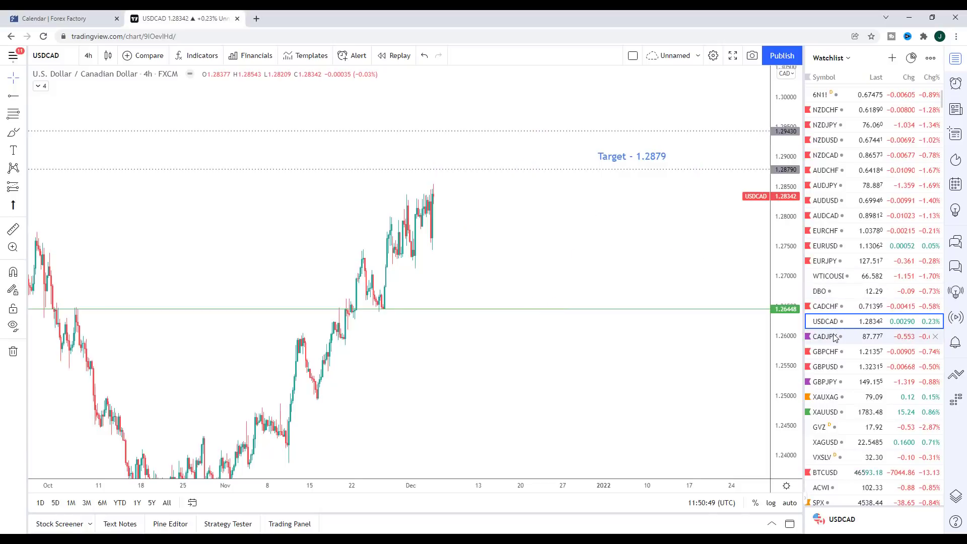
Step: On the CADJPY chart, sketch a rebound along a supporting trendline followed by a drop to 87.240, and underline the 87.240 level
left_click(836, 337)
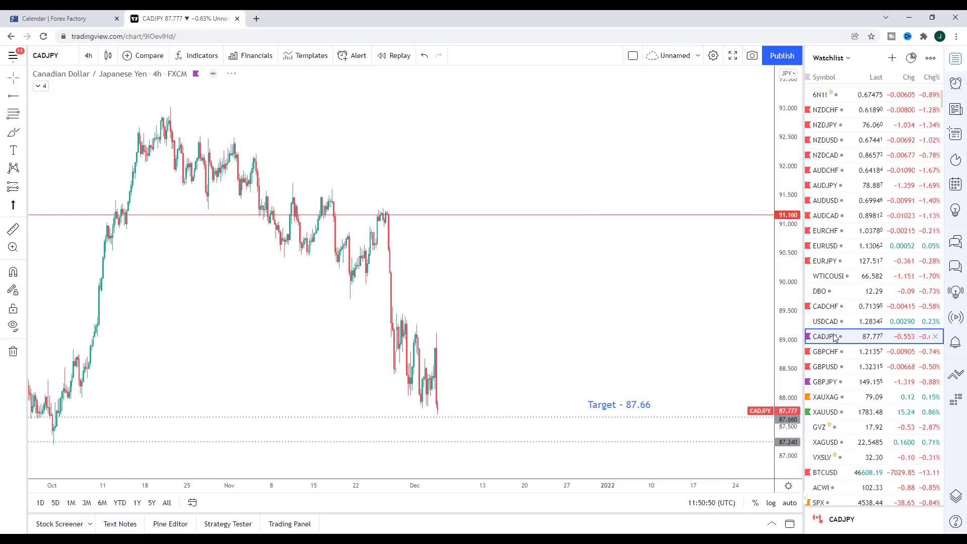
left_click_drag(598, 346, 615, 307)
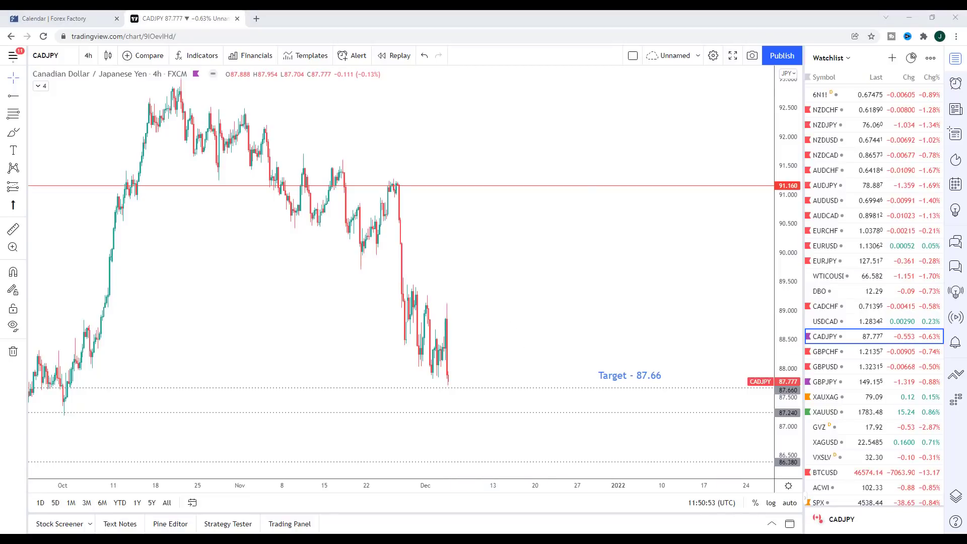
mouse_move(448, 378)
left_mouse_down()
mouse_move(452, 388)
mouse_move(499, 300)
left_mouse_up()
mouse_move(455, 390)
left_mouse_down()
mouse_move(504, 341)
mouse_move(525, 298)
left_mouse_up()
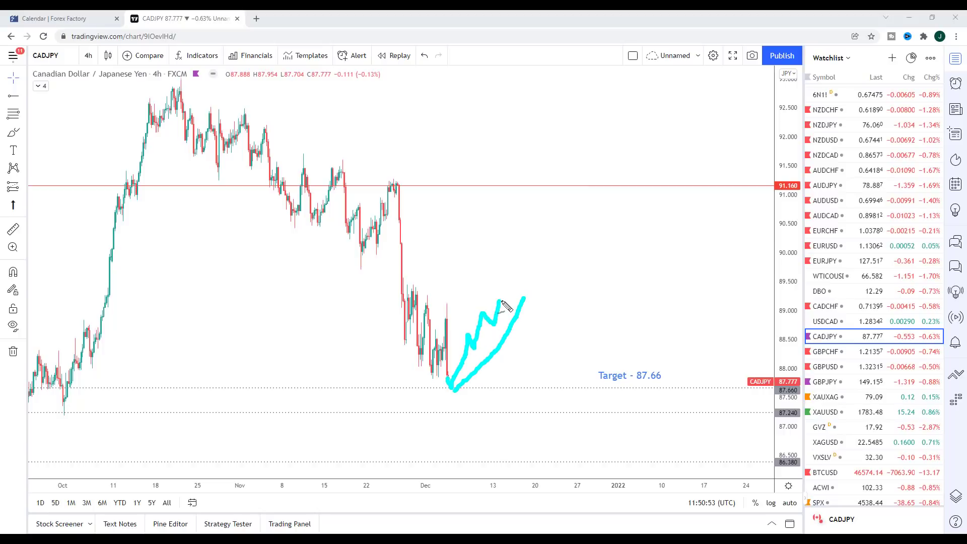
mouse_move(520, 355)
left_mouse_down()
mouse_move(522, 326)
mouse_move(532, 327)
mouse_move(580, 418)
mouse_move(591, 401)
left_mouse_up()
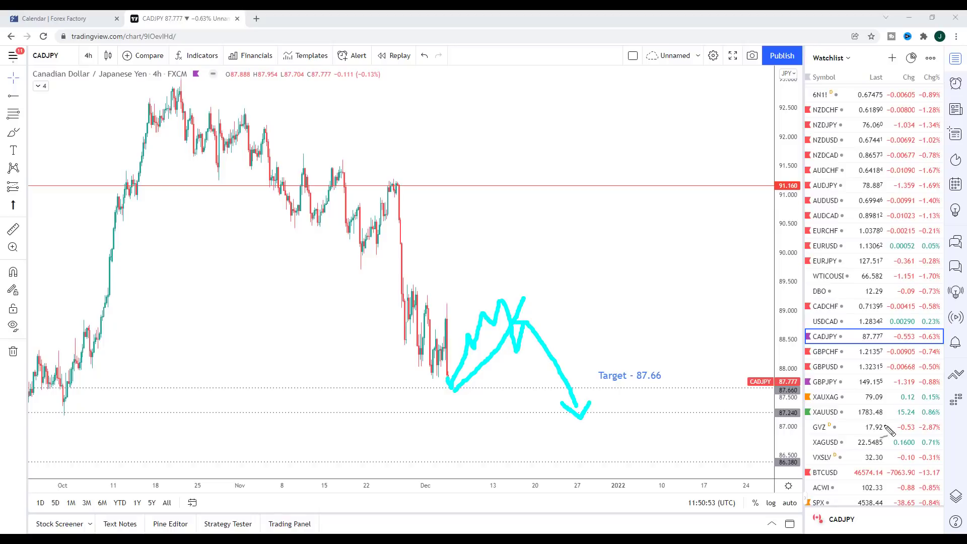
left_click_drag(775, 420, 812, 420)
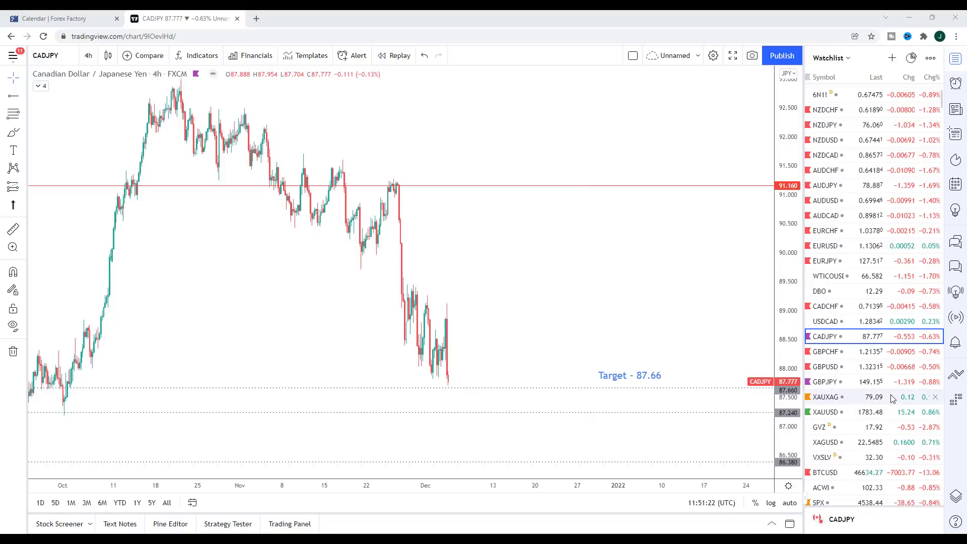
Step: Open the GBPCHF chart and delete the dotted 1.22270 level
left_click(825, 352)
left_click_drag(644, 339, 629, 239)
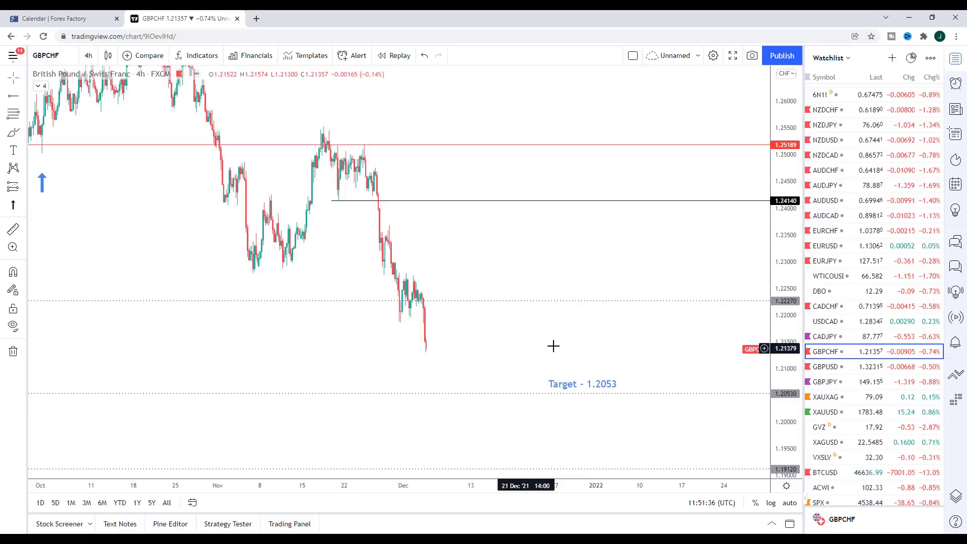
left_click(436, 301)
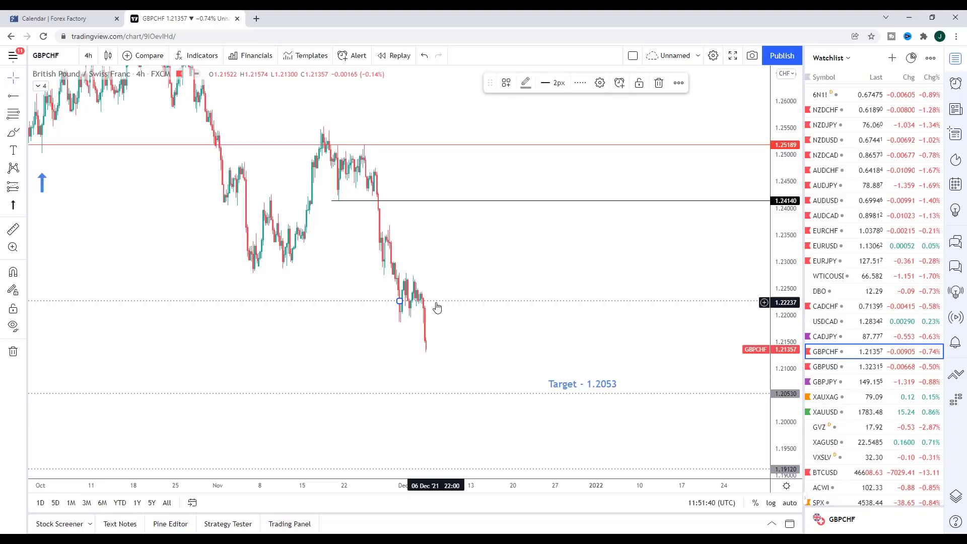
left_click_drag(437, 307, 444, 288)
key("Delete")
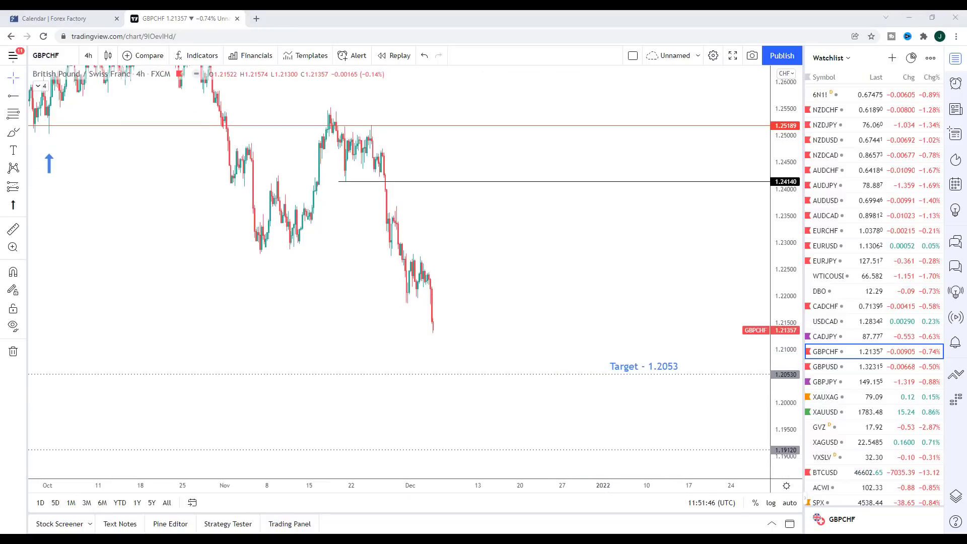
Step: Sketch a GBPCHF rebound followed by a decline to the 1.20530 level, and underline the 1.2053 target
left_click_drag(434, 330, 460, 278)
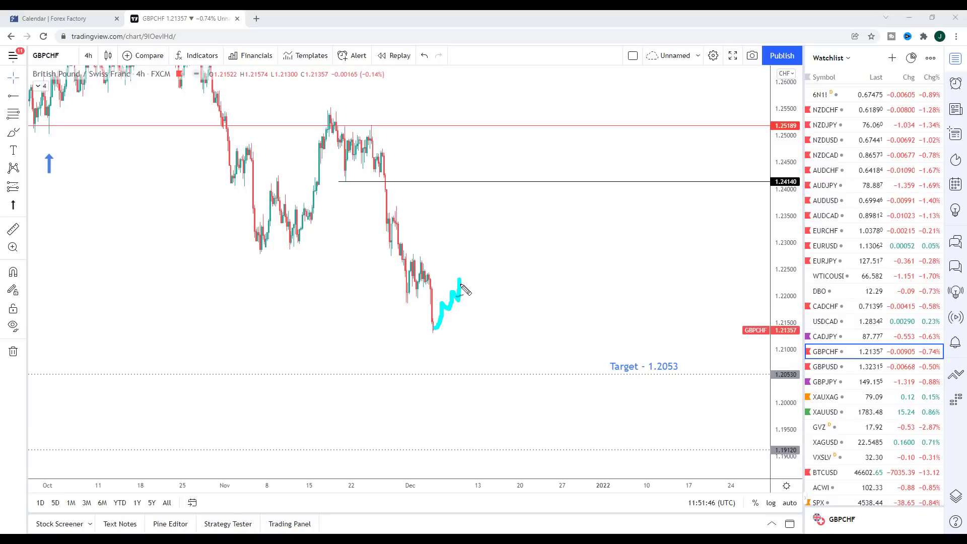
left_click_drag(460, 280, 465, 286)
mouse_move(436, 335)
left_mouse_down()
mouse_move(473, 282)
mouse_move(466, 275)
mouse_move(489, 374)
mouse_move(500, 359)
left_mouse_up()
left_click_drag(645, 376, 690, 375)
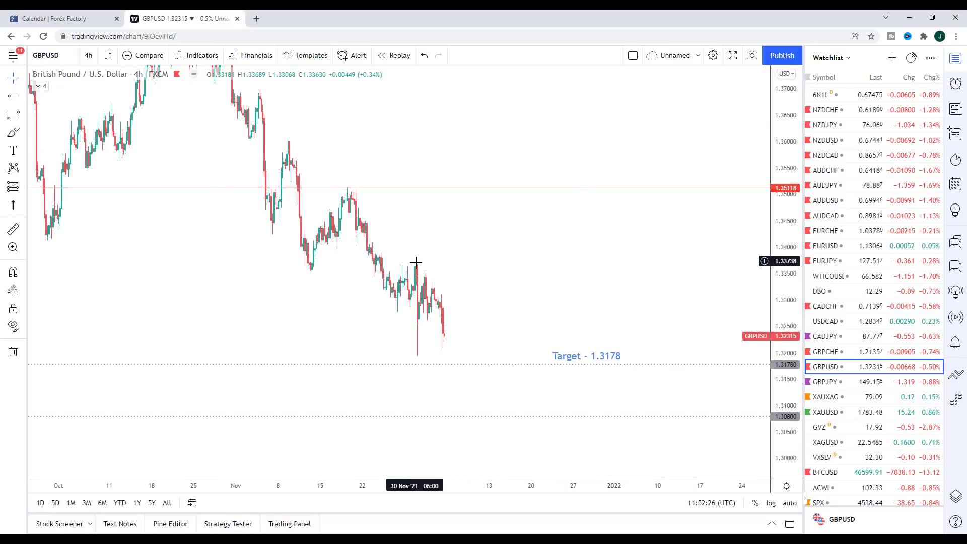
Step: On the GBPUSD chart, move the "Target - 1.3178" label farther from the candles, just above the 1.31780 level
scroll(607, 320, "up", 4)
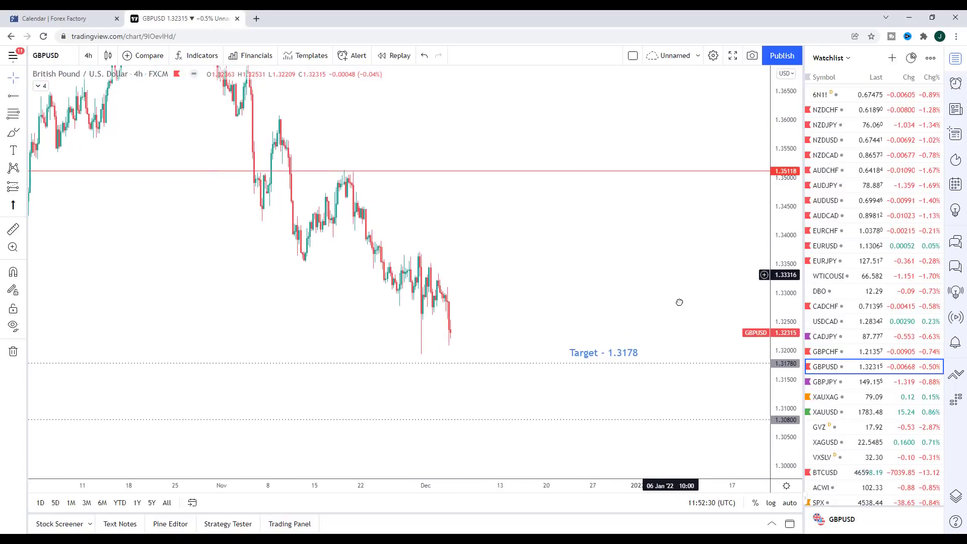
left_click_drag(579, 368, 627, 369)
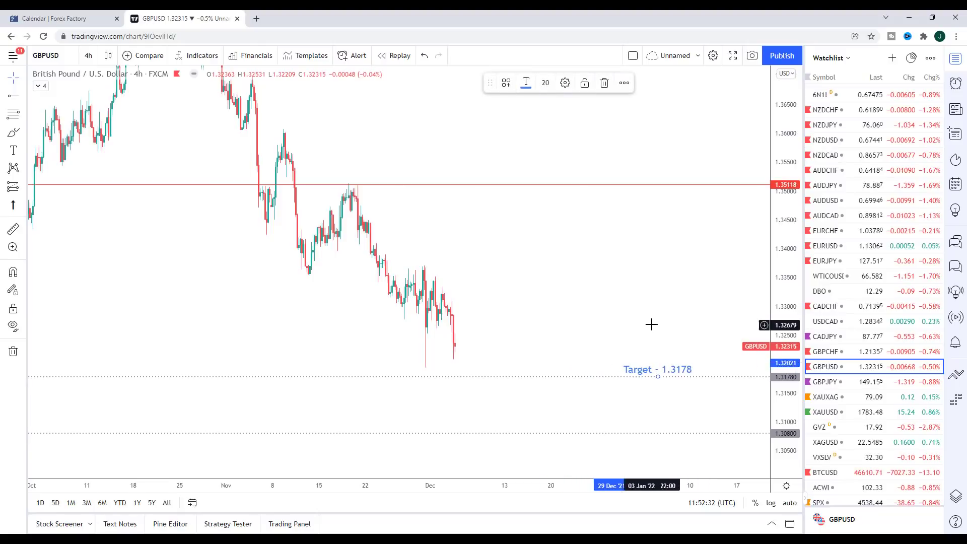
left_click_drag(636, 329, 616, 335)
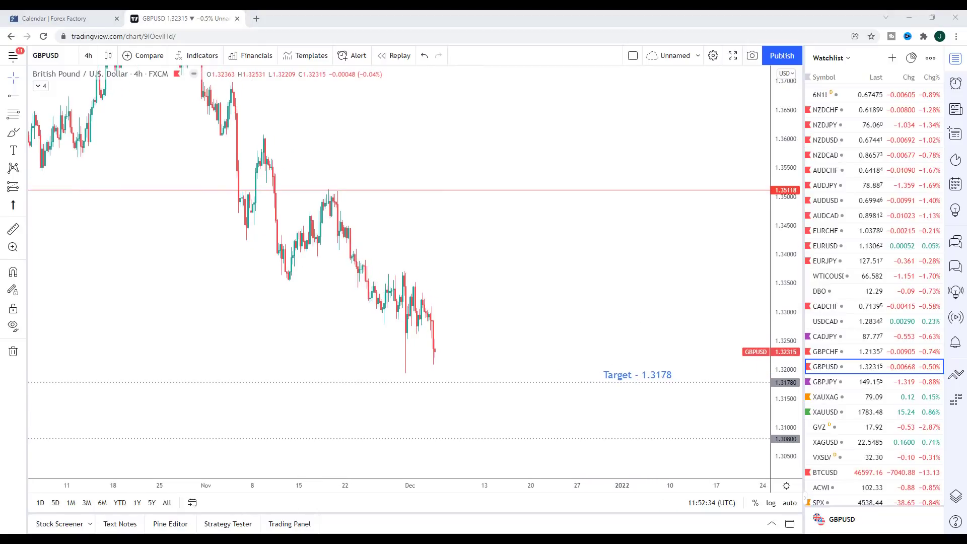
Step: Sketch a GBPUSD dip to 1.31780, a rebound and a decline to 1.30800, underline the 1.30800 level, and clear the sketch
left_click_drag(435, 365, 447, 387)
left_click_drag(448, 384, 477, 309)
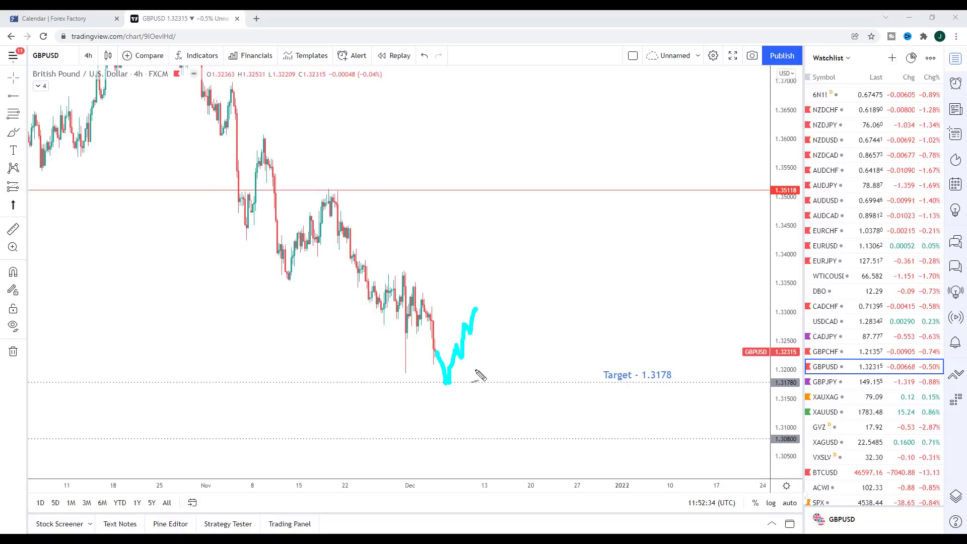
mouse_move(453, 389)
left_mouse_down()
mouse_move(493, 311)
mouse_move(522, 443)
mouse_move(536, 418)
left_mouse_up()
left_click_drag(769, 447, 804, 447)
key("Escape")
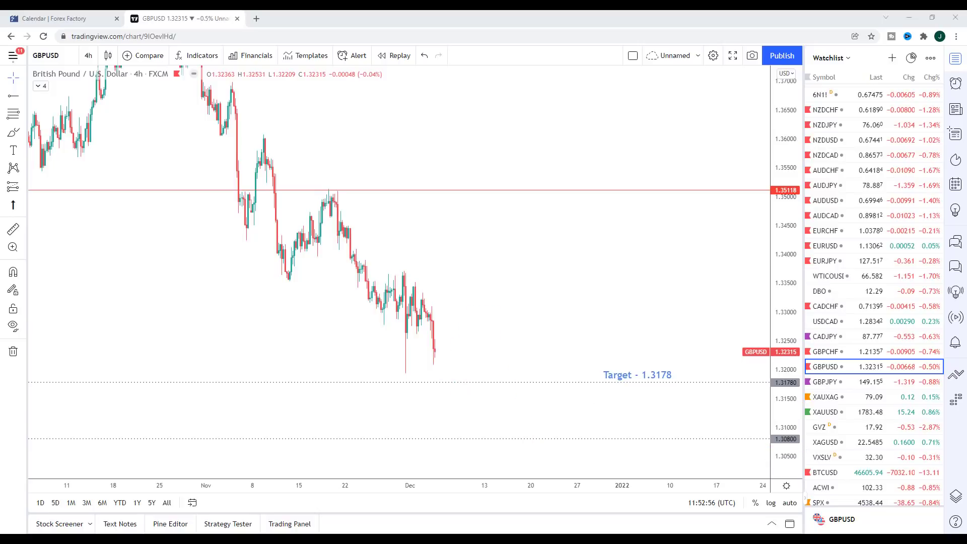
Step: Open the GBPJPY chart and delete the dotted 149.210 level
left_click(829, 384)
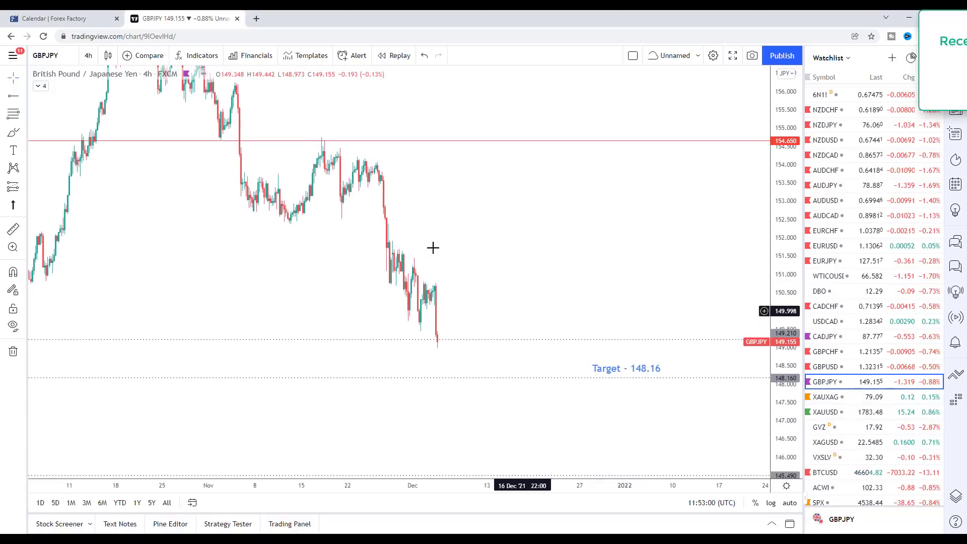
left_click(445, 342)
key("Delete")
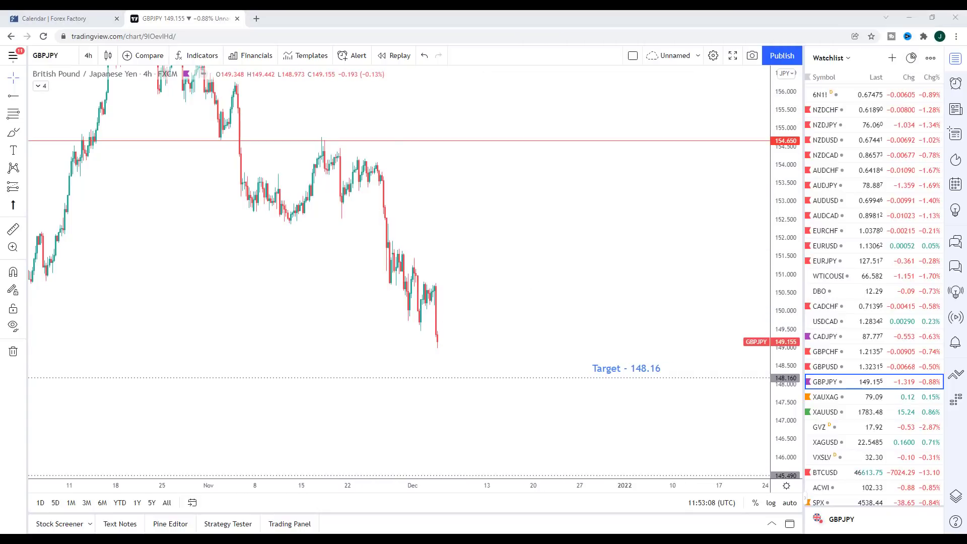
Step: Sketch a GBPJPY rebound and decline to 148.16, underline that target, then extend the decline toward 145.490 and underline that level
mouse_move(440, 347)
left_mouse_down()
mouse_move(453, 285)
mouse_move(463, 300)
mouse_move(468, 275)
left_mouse_up()
mouse_move(443, 354)
left_mouse_down()
mouse_move(492, 267)
mouse_move(491, 338)
mouse_move(505, 384)
mouse_move(517, 367)
left_mouse_up()
left_click(631, 378)
left_click_drag(631, 378, 673, 377)
mouse_move(506, 382)
left_mouse_down()
mouse_move(530, 468)
mouse_move(544, 456)
left_mouse_up()
mouse_move(774, 487)
left_mouse_down()
mouse_move(803, 486)
mouse_move(788, 485)
left_mouse_up()
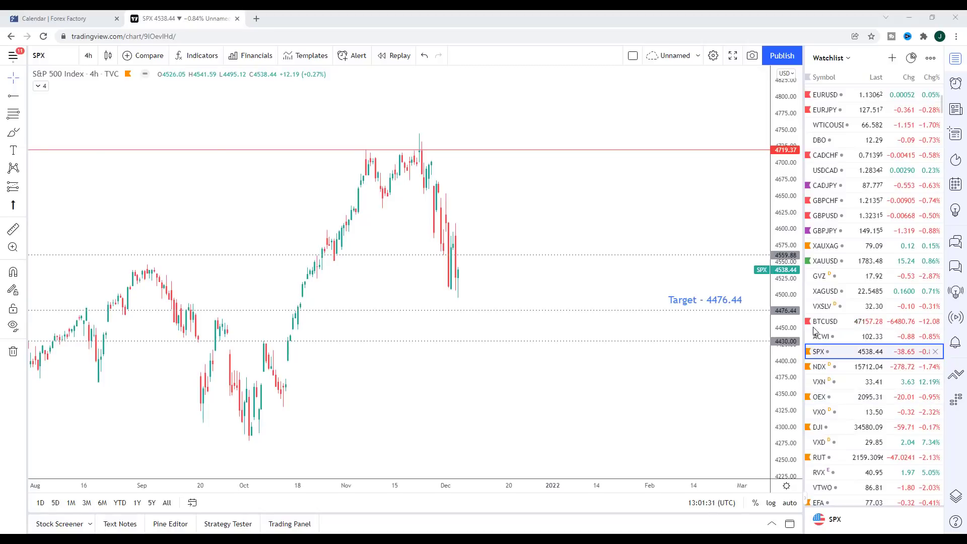
Step: On the S&P 500 chart, move the "Target - 4476.44" label closer to the candles and delete the dotted 4559.88 level
left_click_drag(714, 301, 687, 300)
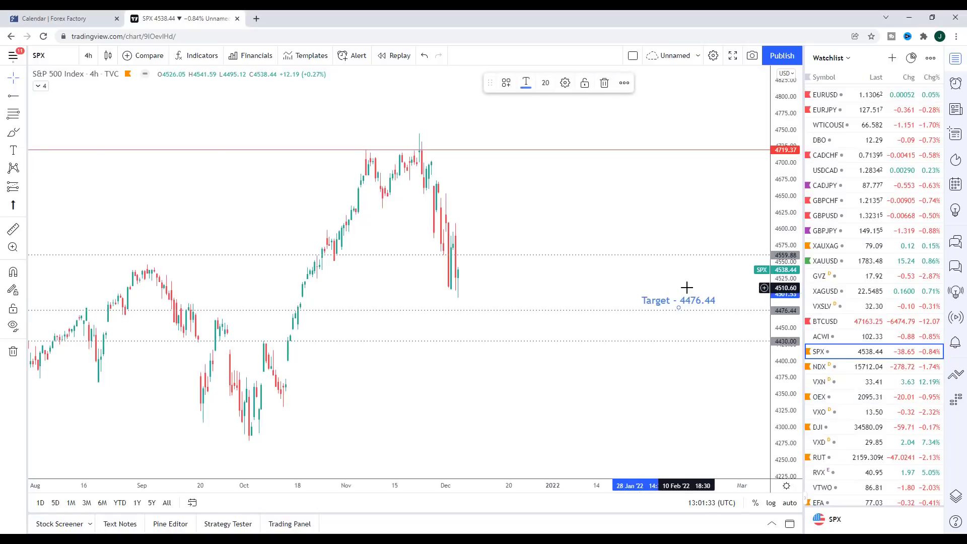
left_click(578, 229)
left_click_drag(578, 229, 553, 233)
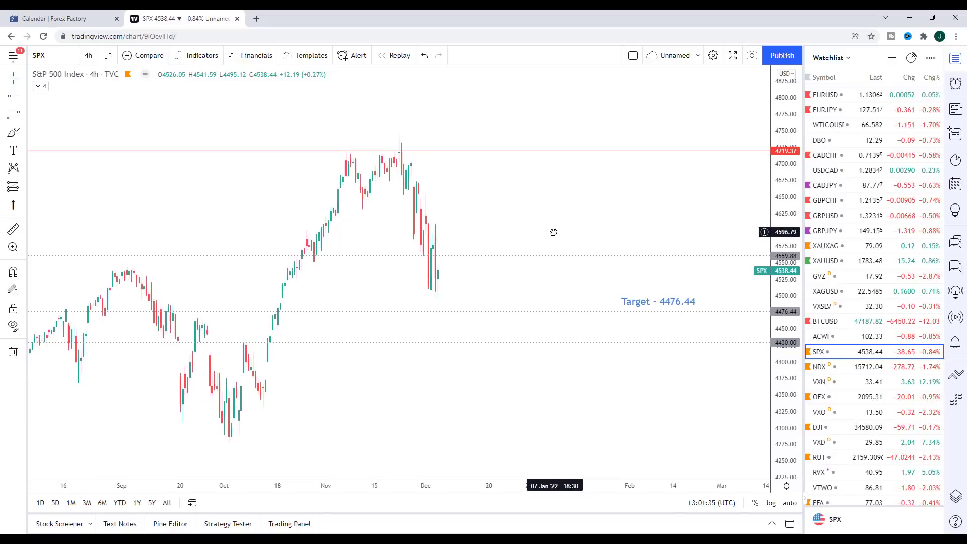
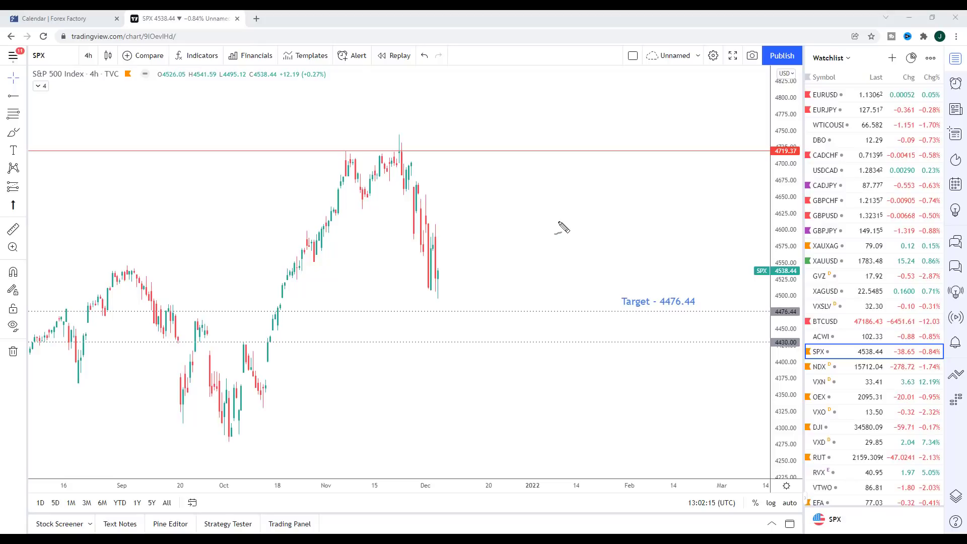
Step: Write "+4" on the S&P 500 chart and sketch a bounce, a decline to 4476.44 and a rebound that curves over
mouse_move(634, 191)
left_mouse_down()
mouse_move(635, 207)
mouse_move(644, 199)
mouse_move(680, 209)
left_mouse_up()
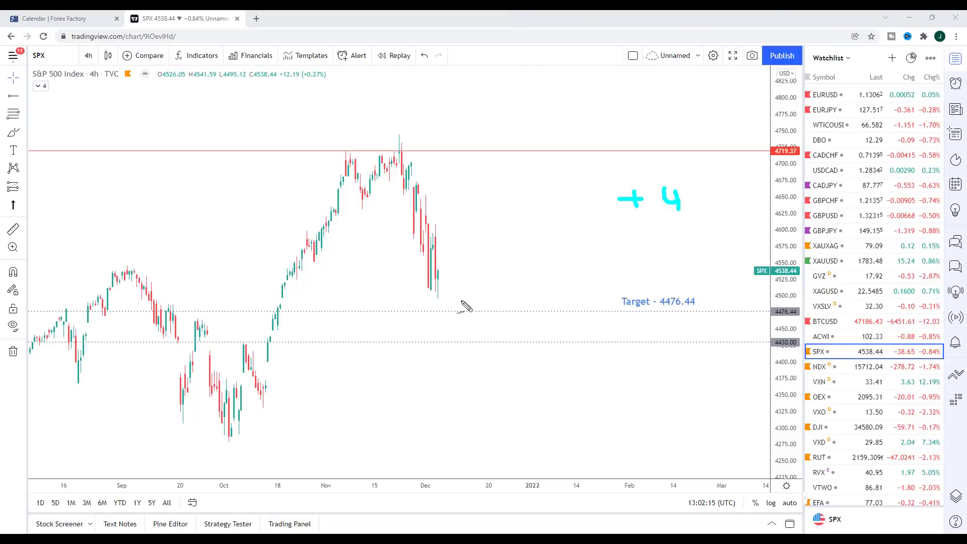
mouse_move(437, 278)
left_mouse_down()
mouse_move(452, 242)
mouse_move(460, 305)
left_mouse_up()
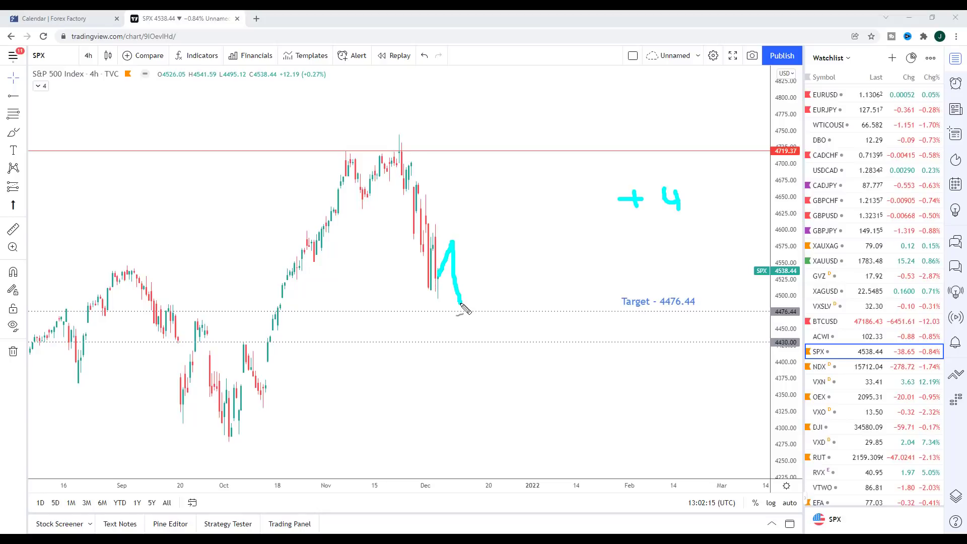
mouse_move(458, 305)
left_mouse_down()
mouse_move(462, 311)
mouse_move(469, 297)
left_mouse_up()
mouse_move(468, 311)
left_mouse_down()
mouse_move(488, 284)
mouse_move(498, 215)
mouse_move(524, 272)
mouse_move(548, 278)
left_mouse_up()
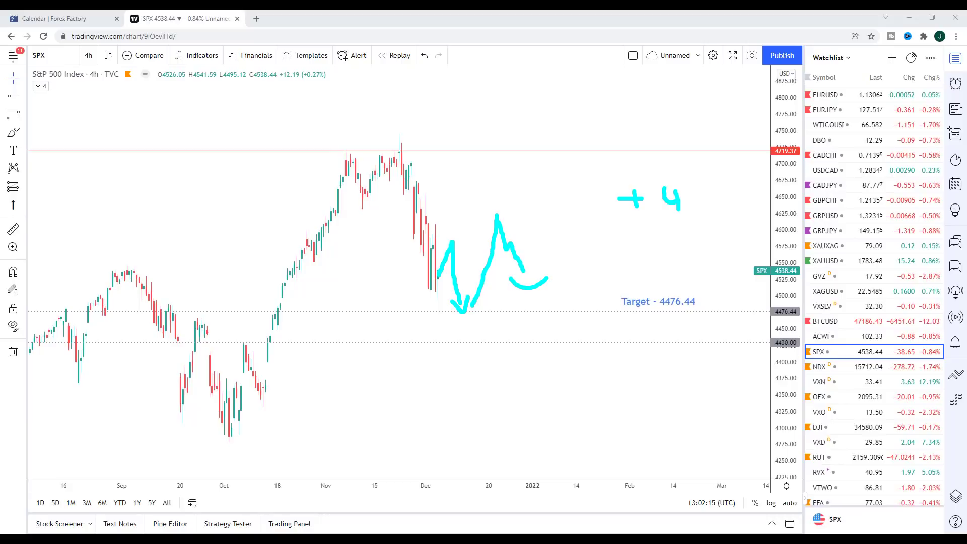
Step: Open the NDX chart, delete the dotted 15858.95 level and move the "Target - 15,499.26" label farther from the candles
key("Down")
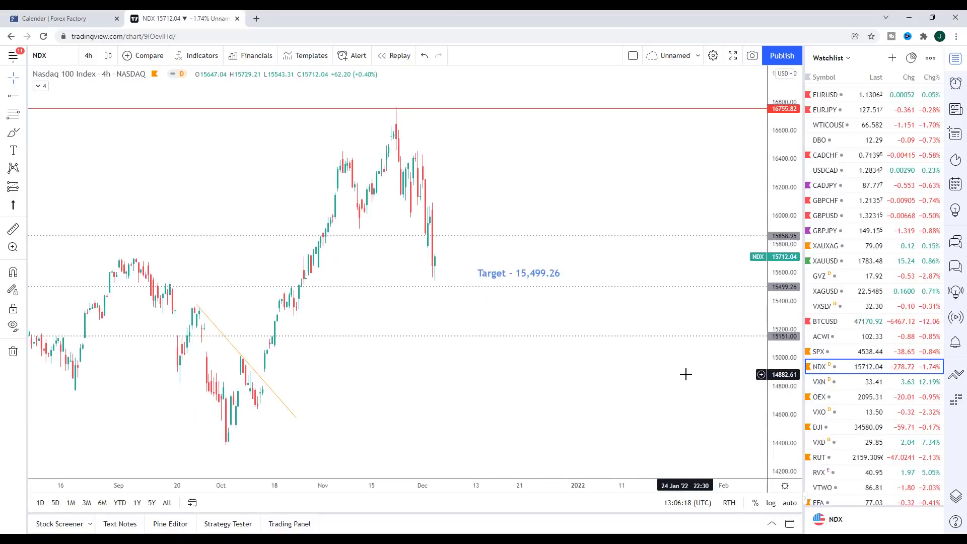
left_click(512, 236)
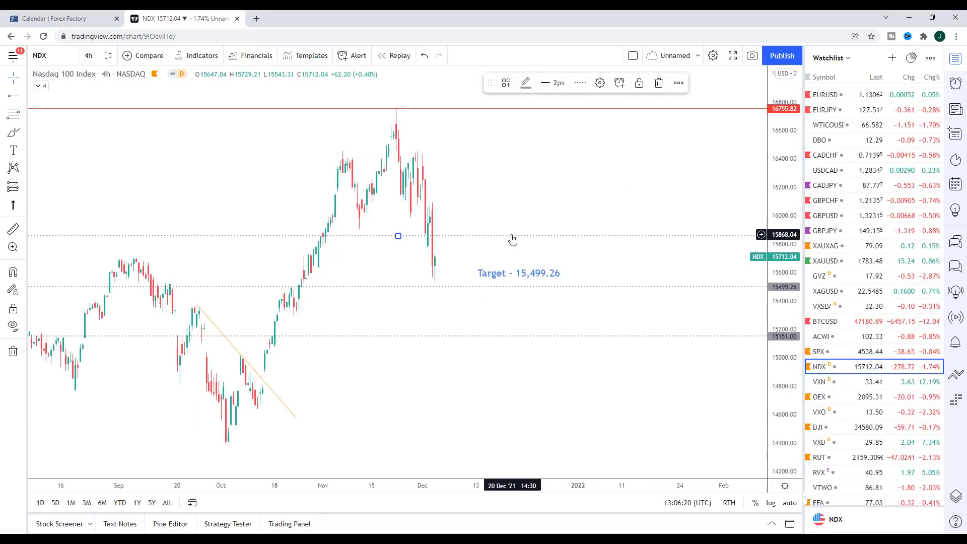
key("Delete")
left_click_drag(543, 273, 684, 272)
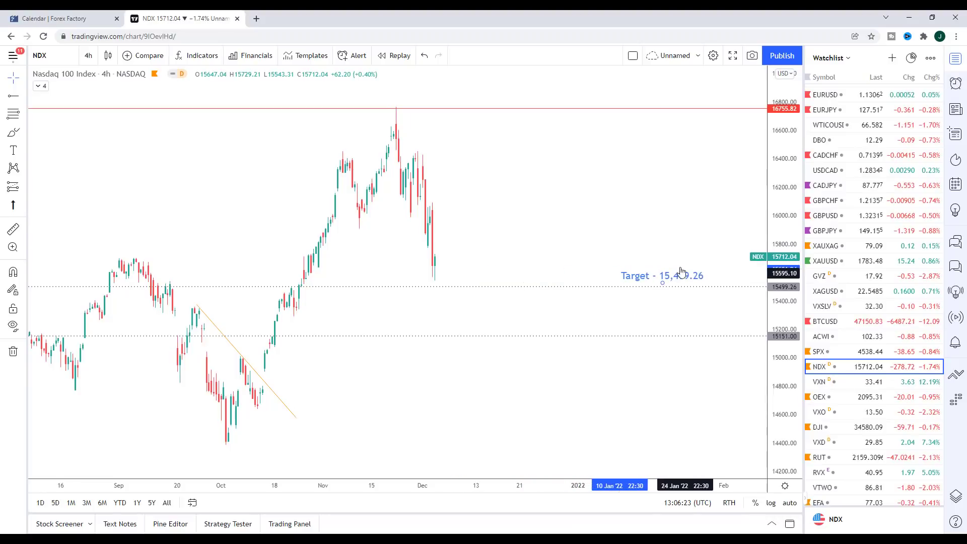
Step: Sketch an NDX bounce followed by a decline to the 15499.26 level, and underline the 15,499.26 target
left_click_drag(640, 226, 624, 240)
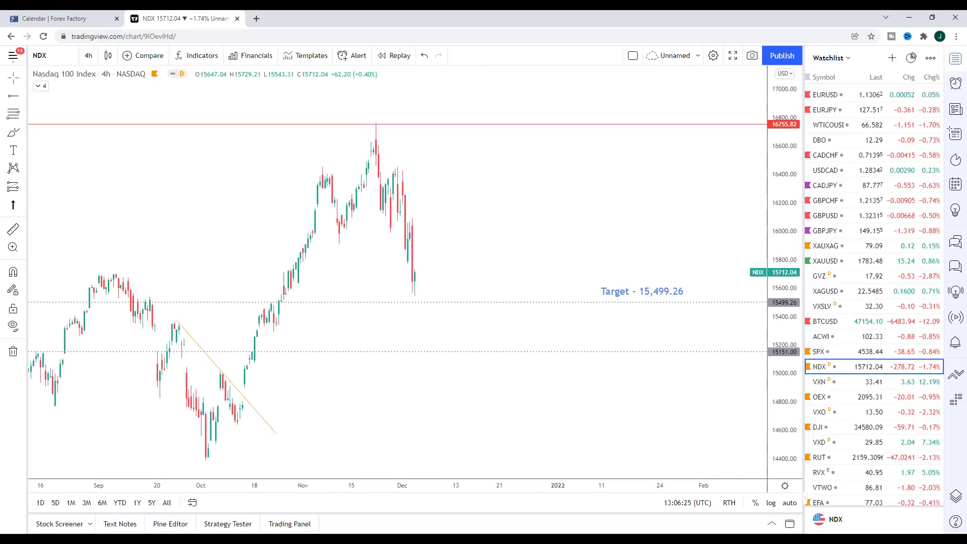
mouse_move(419, 277)
left_mouse_down()
mouse_move(437, 246)
mouse_move(459, 313)
mouse_move(467, 294)
left_mouse_up()
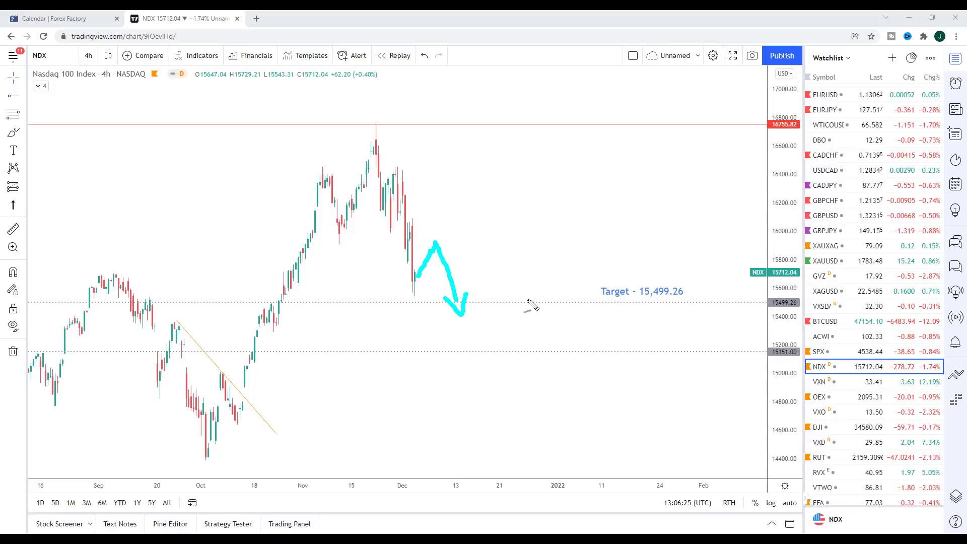
left_click_drag(629, 300, 685, 302)
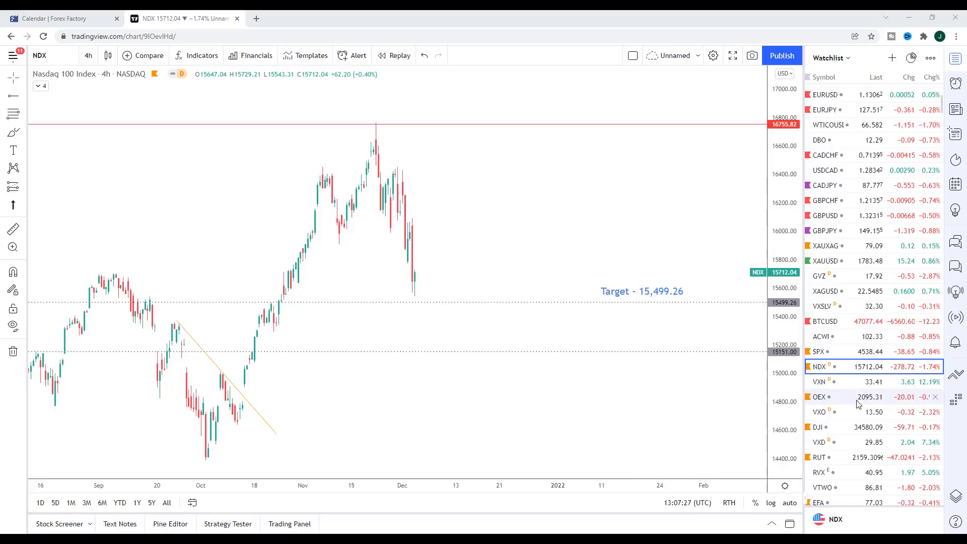
Step: Open the DJI chart, delete the dotted 34458.60 level and move the "Target - 33,769.09" label farther out, just above its level
left_click(859, 427)
left_click_drag(687, 382, 743, 349)
left_click_drag(770, 240, 766, 272)
left_click_drag(602, 240, 566, 251)
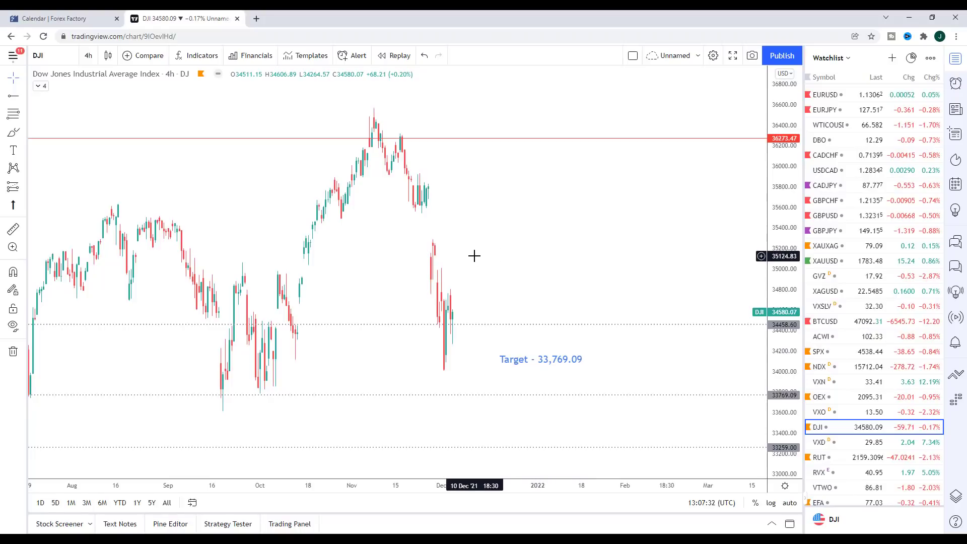
left_click(502, 325)
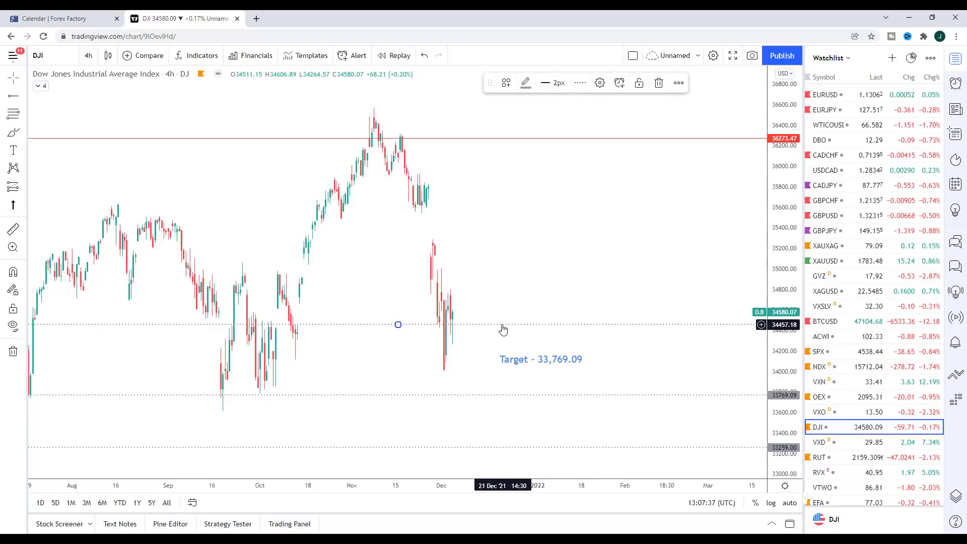
key("Delete")
left_click_drag(557, 363, 660, 381)
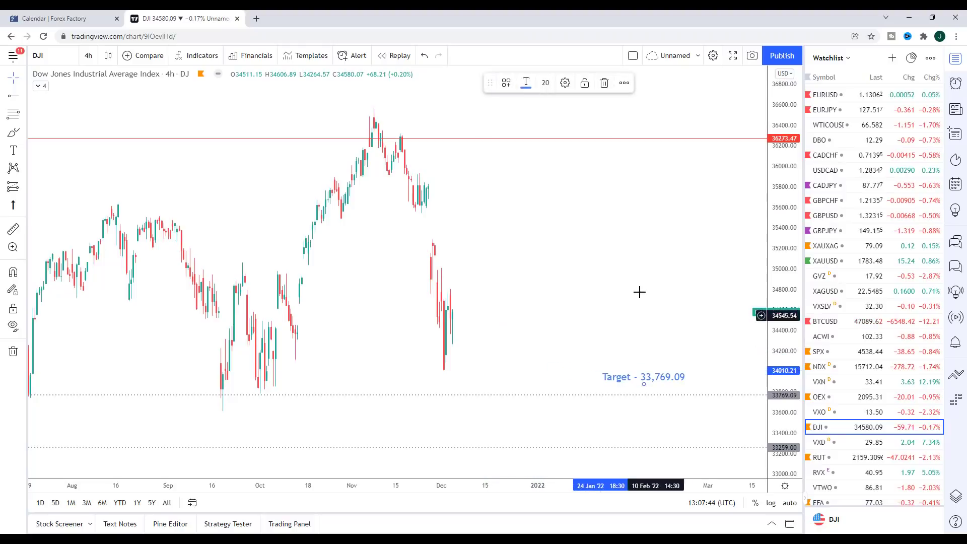
Step: Sketch a small DJI bounce followed by a decline to the 33769.09 level, and underline the 33,769.09 target
left_click_drag(642, 295, 648, 298)
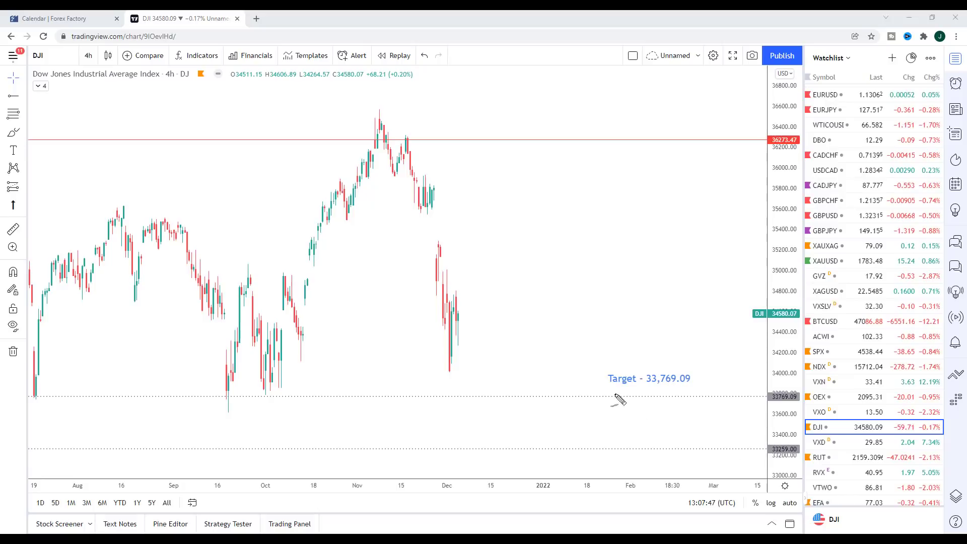
mouse_move(464, 319)
left_mouse_down()
mouse_move(470, 299)
mouse_move(492, 393)
mouse_move(502, 399)
mouse_move(514, 377)
left_mouse_up()
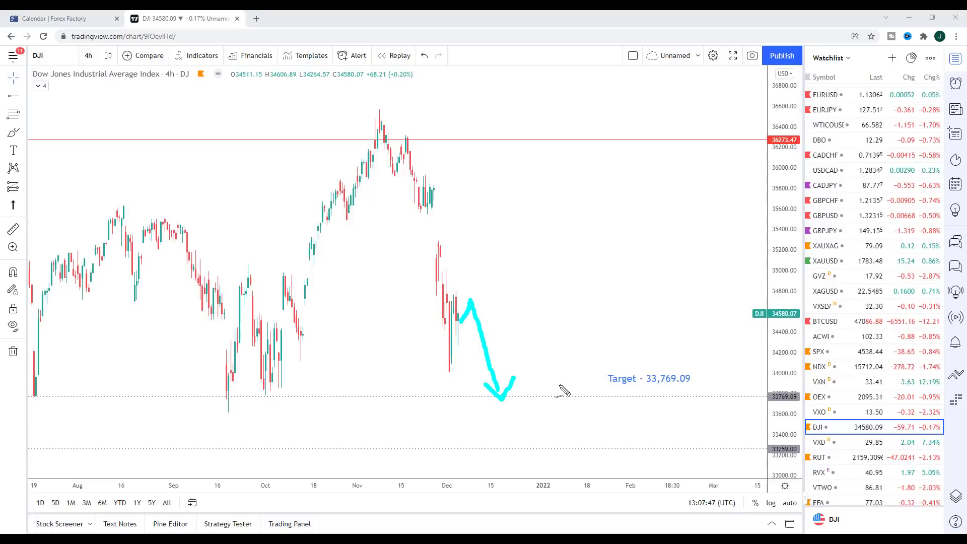
left_click_drag(648, 389, 694, 389)
Step: Open the RUT chart and delete the dotted 2160.9800 level
key("Down")
key("Down")
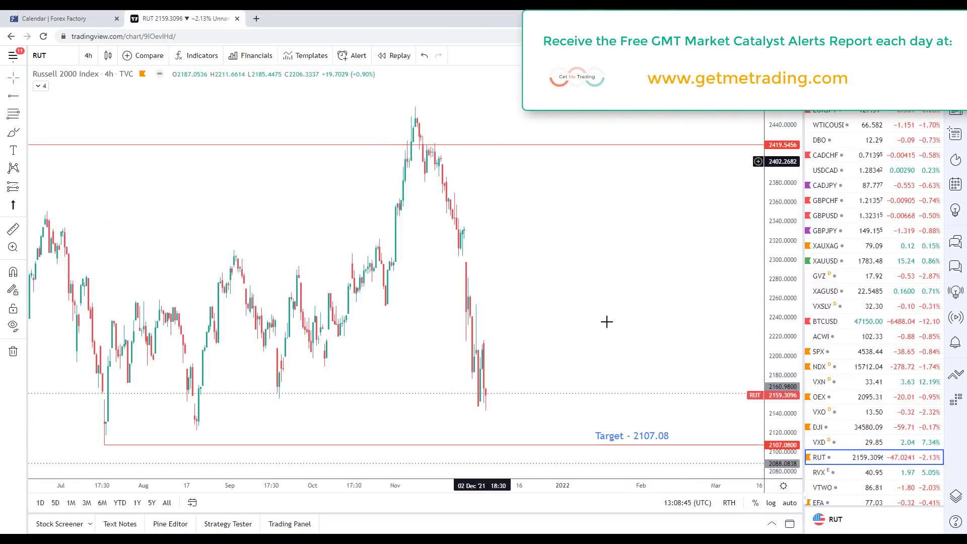
left_click_drag(735, 255, 634, 203)
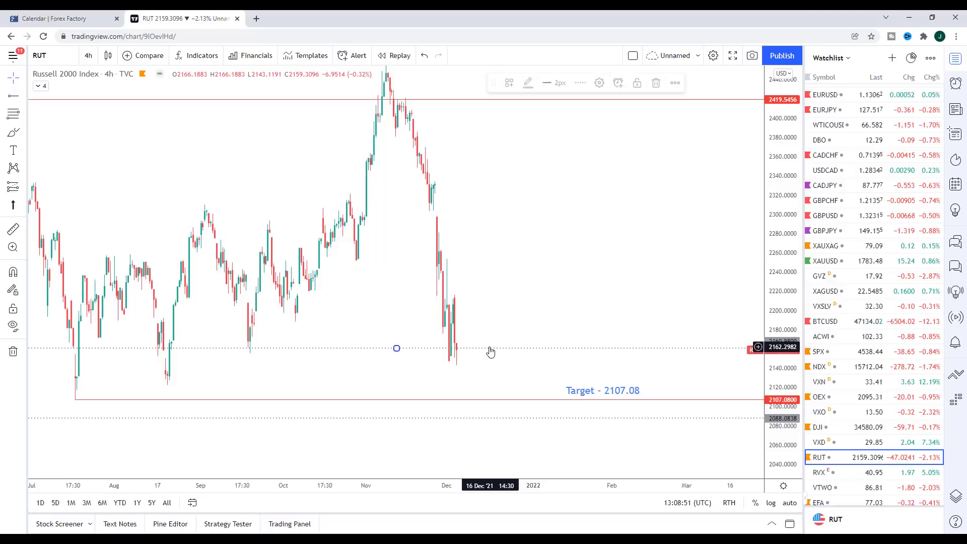
Step: Sketch the expected RUT path down to the 2107.08 level and underline the 2107.08 target
scroll(549, 297, "right", 3)
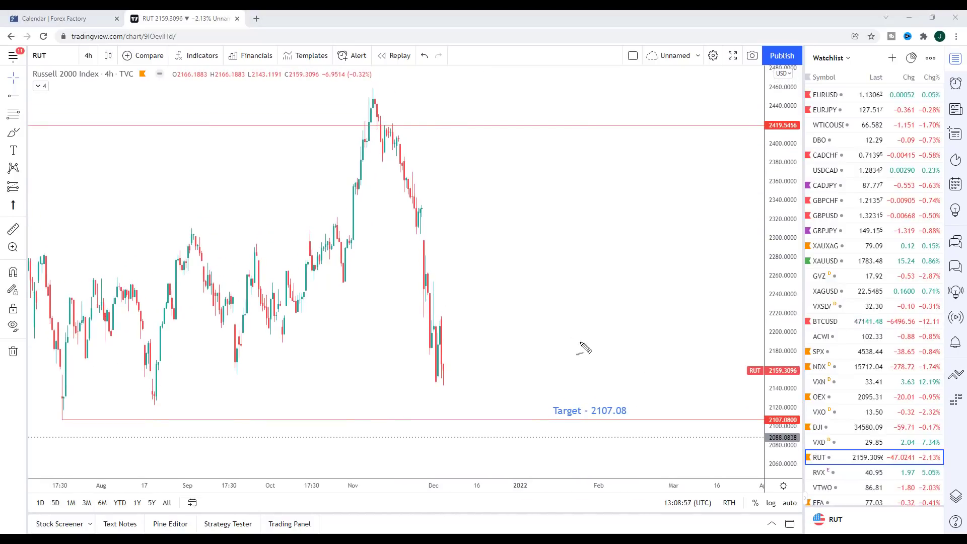
mouse_move(453, 364)
left_mouse_down()
mouse_move(456, 317)
mouse_move(514, 420)
mouse_move(496, 405)
mouse_move(522, 395)
left_mouse_up()
left_click_drag(580, 417, 630, 415)
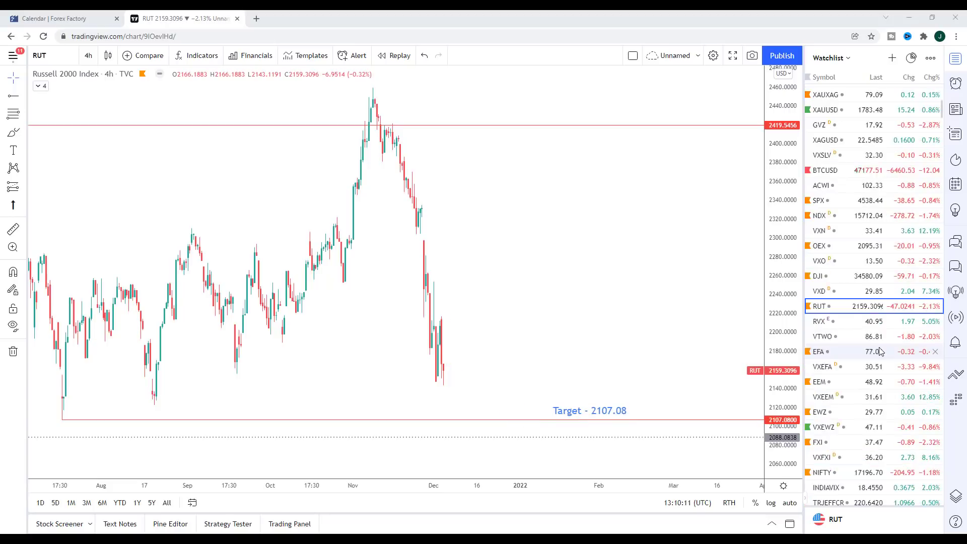
Step: Open the NIFTY chart, sketch a rebound followed by a decline to the 16724.75 level, and underline the 16,724.75 target
scroll(841, 403, "down", 2)
left_click(840, 423)
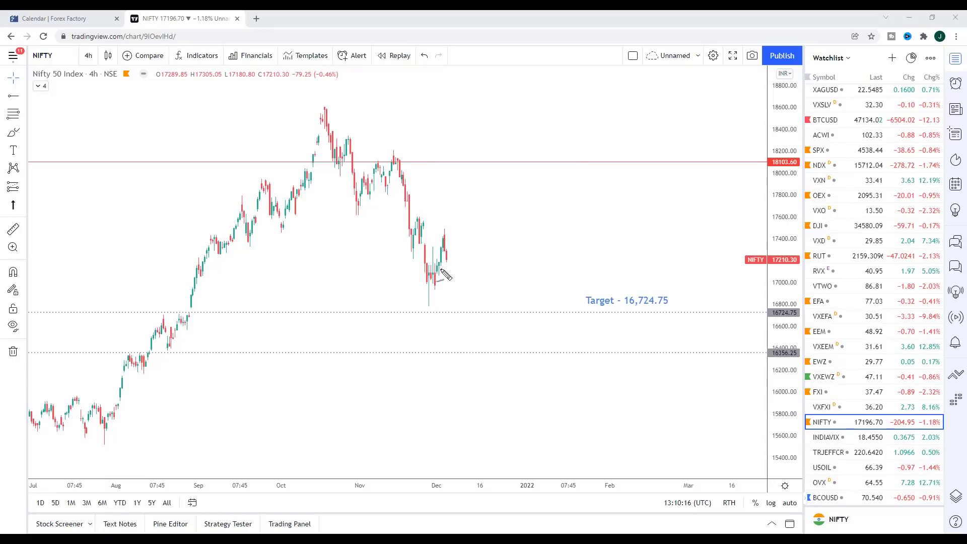
left_click_drag(448, 259, 465, 224)
mouse_move(432, 304)
left_mouse_down()
mouse_move(475, 223)
mouse_move(489, 317)
mouse_move(493, 301)
left_mouse_up()
left_click_drag(627, 310, 689, 307)
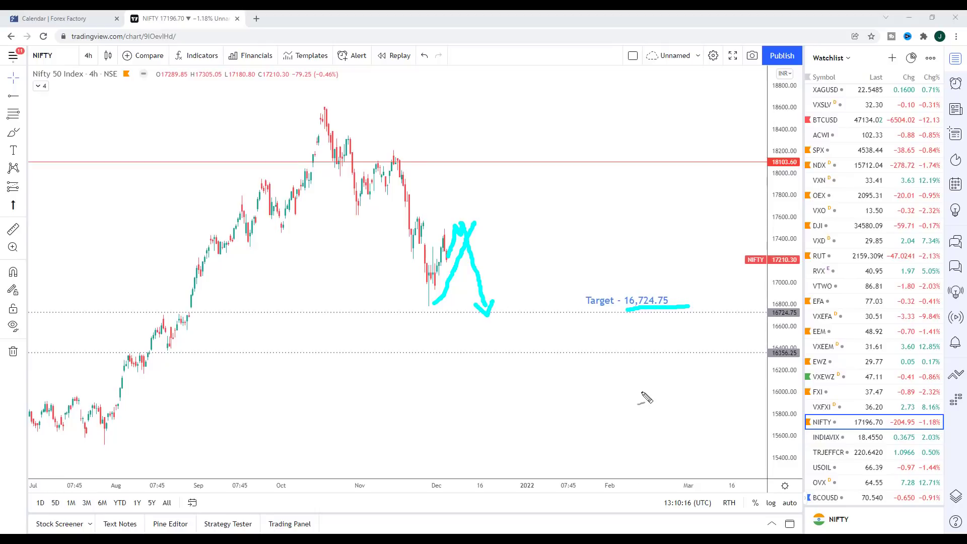
Step: Open the XAUUSD chart and examine its price history back to June against the 1745.60 and 1723.20 levels
left_click(829, 151)
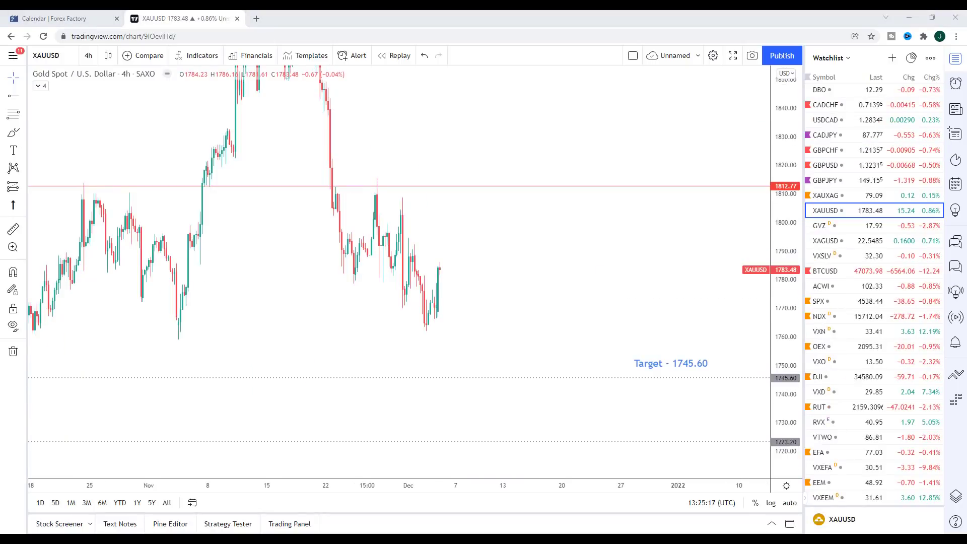
scroll(579, 257, "down", 1)
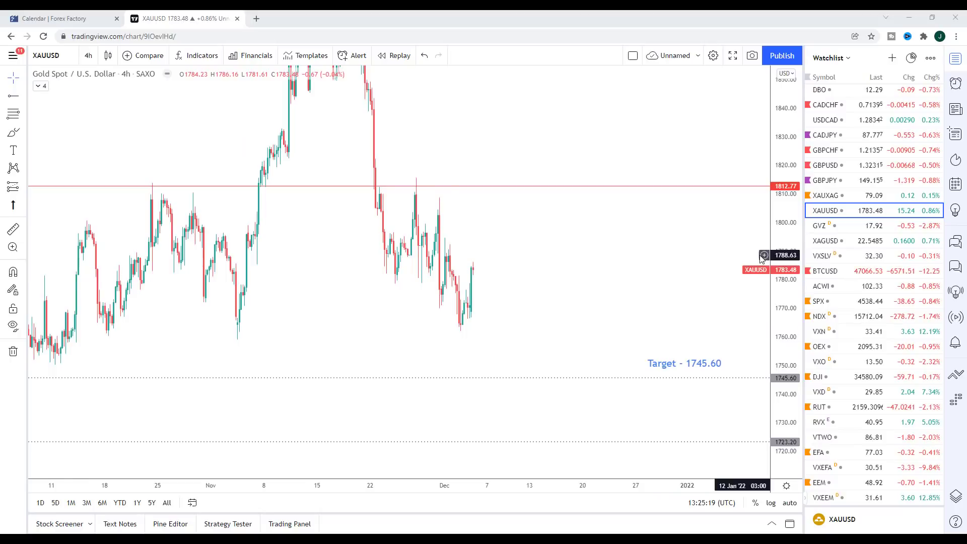
scroll(677, 280, "down", 3)
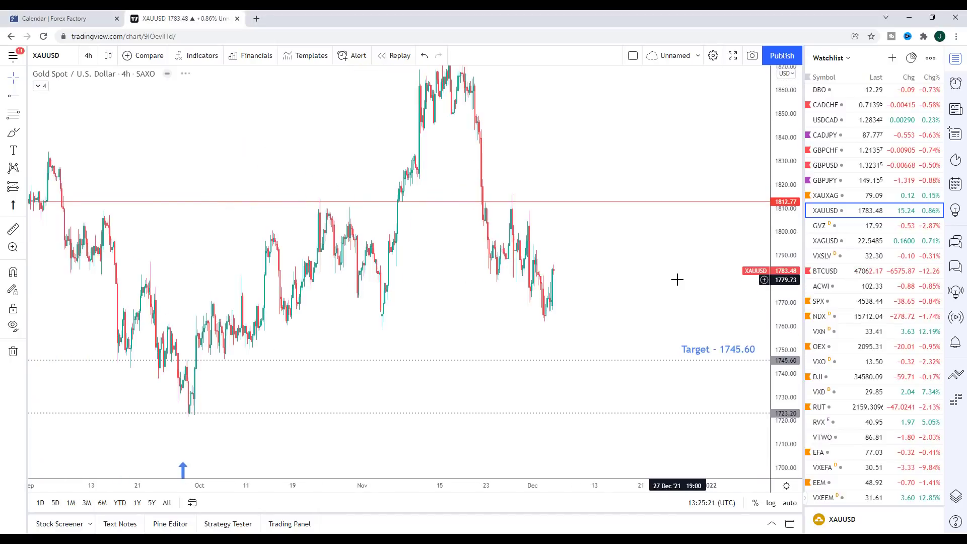
scroll(675, 278, "down", 2)
scroll(695, 278, "down", 2)
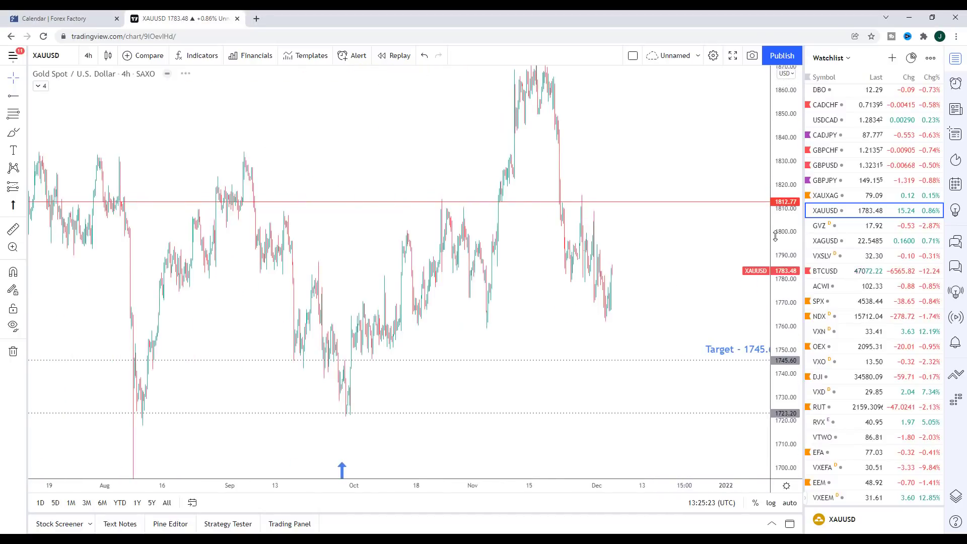
scroll(740, 262, "down", 3)
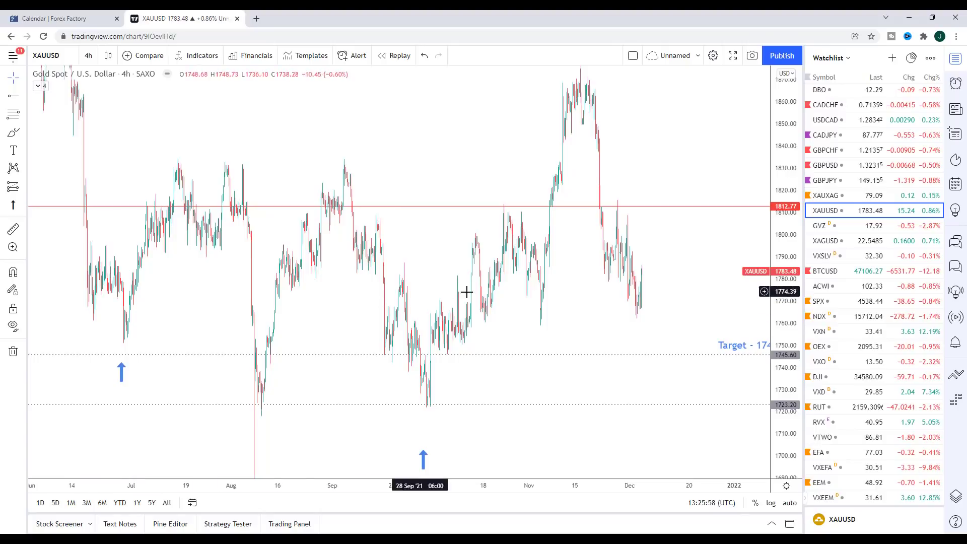
scroll(473, 296, "right", 10)
scroll(478, 306, "right", 4)
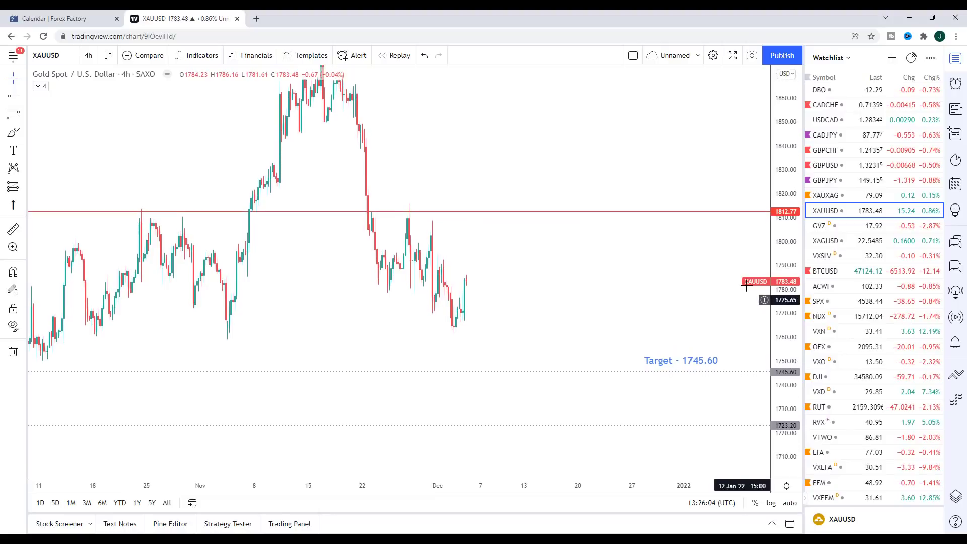
scroll(621, 298, "left", 2)
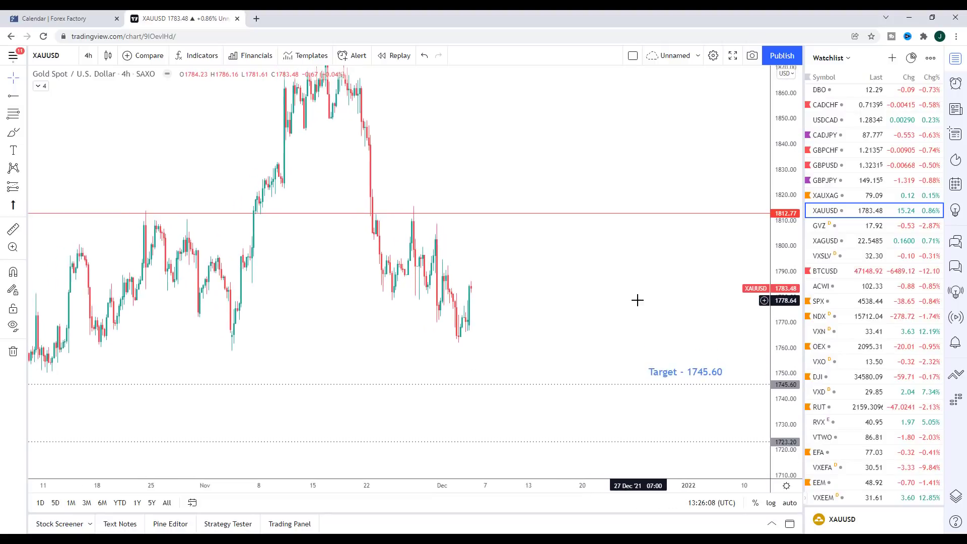
Step: Sketch a XAUUSD rise with a rising support line, followed by a decline to 1745.60, and underline the 1745.60 target
key("ctrl+shift+p")
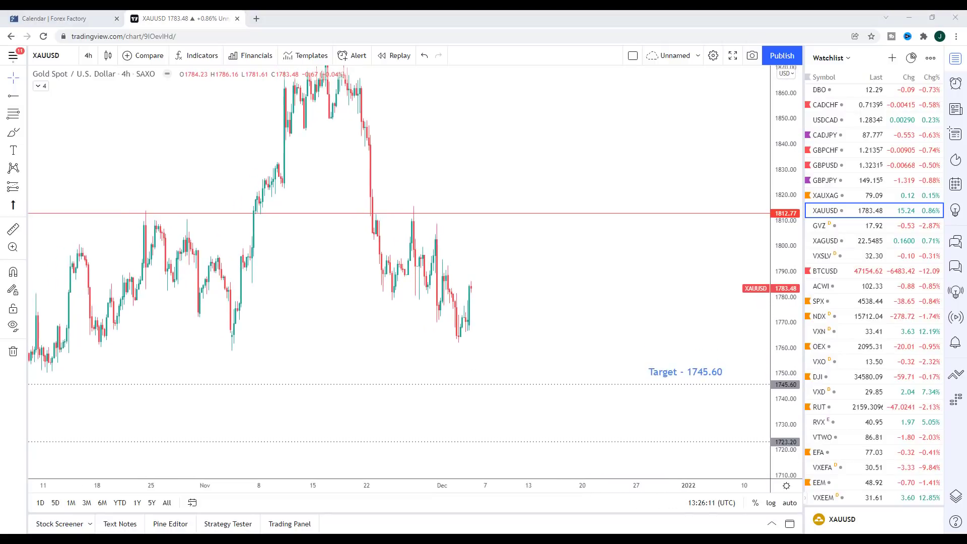
left_click_drag(471, 291, 504, 246)
mouse_move(465, 345)
left_mouse_down()
mouse_move(524, 241)
mouse_move(536, 345)
mouse_move(546, 378)
mouse_move(554, 369)
left_mouse_up()
left_click_drag(701, 390, 728, 389)
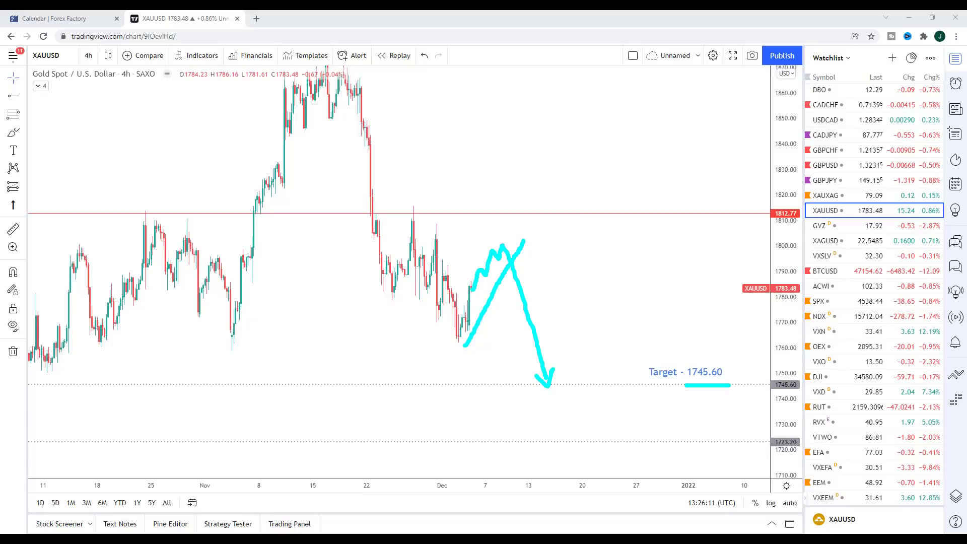
Step: Open the XAGUSD chart and move the "Target - 21.52" label closer to the 21.52 level line
left_click(825, 241)
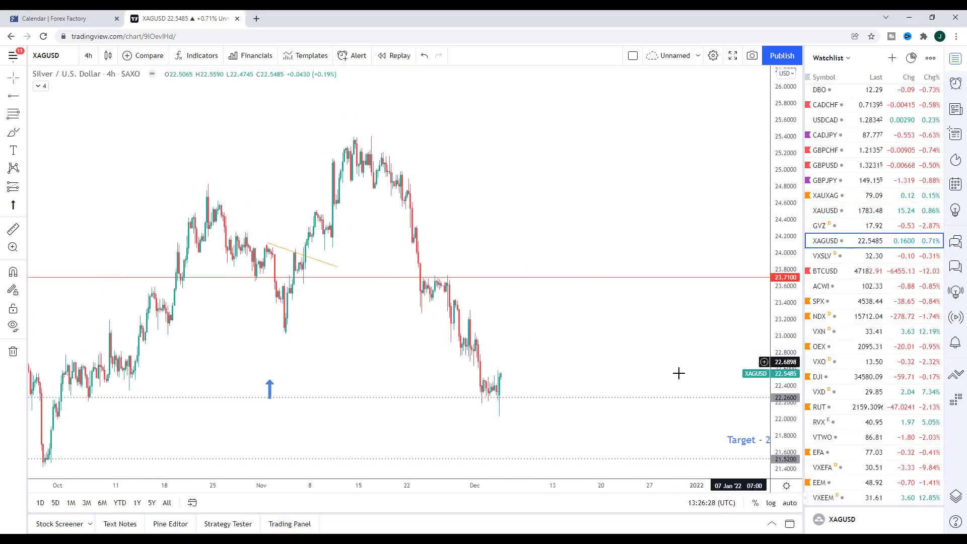
left_click_drag(645, 322, 589, 296)
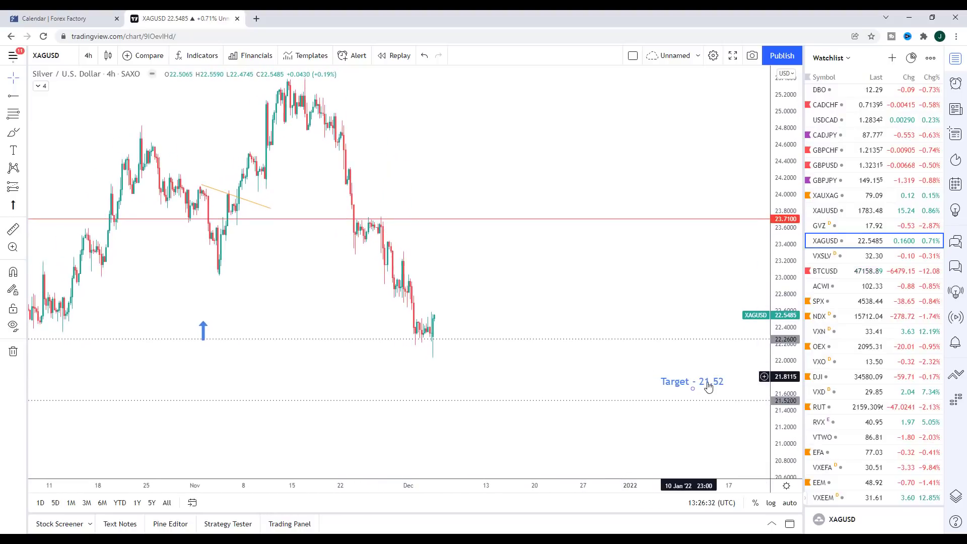
left_click_drag(689, 383, 686, 393)
left_click_drag(676, 286, 693, 283)
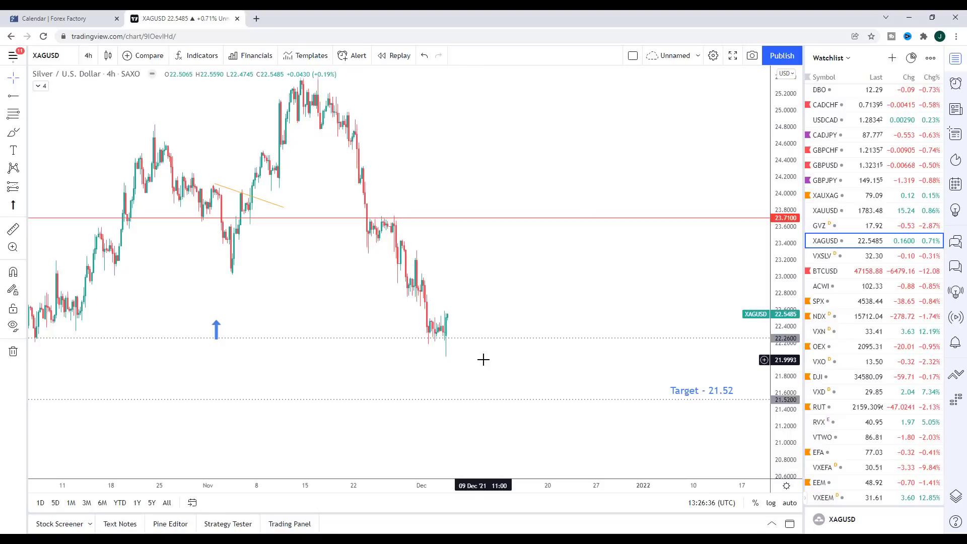
Step: Delete the dotted horizontal level line at 22.26 from the XAGUSD chart
left_click(485, 339)
key("Delete")
scroll(539, 330, "up", 1)
left_click_drag(539, 330, 580, 330)
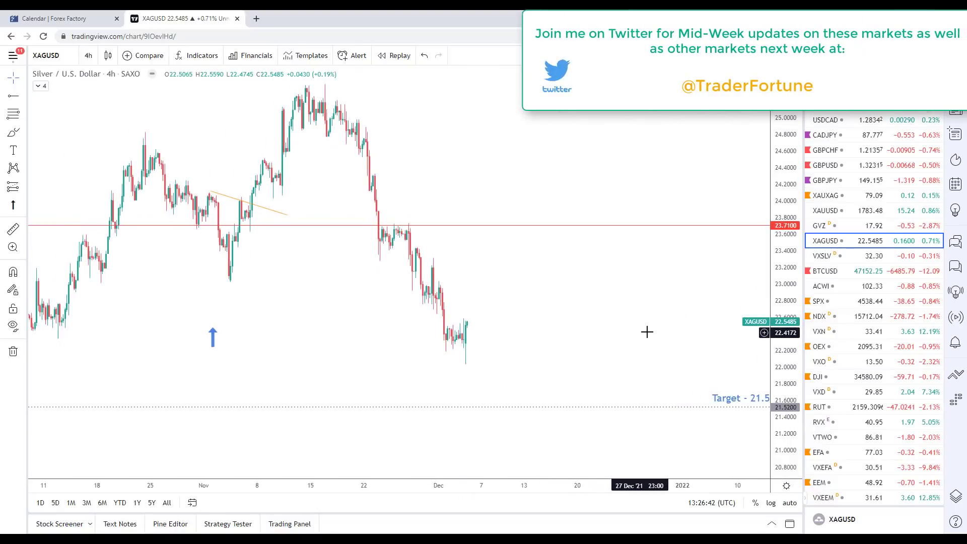
left_click_drag(641, 313, 604, 311)
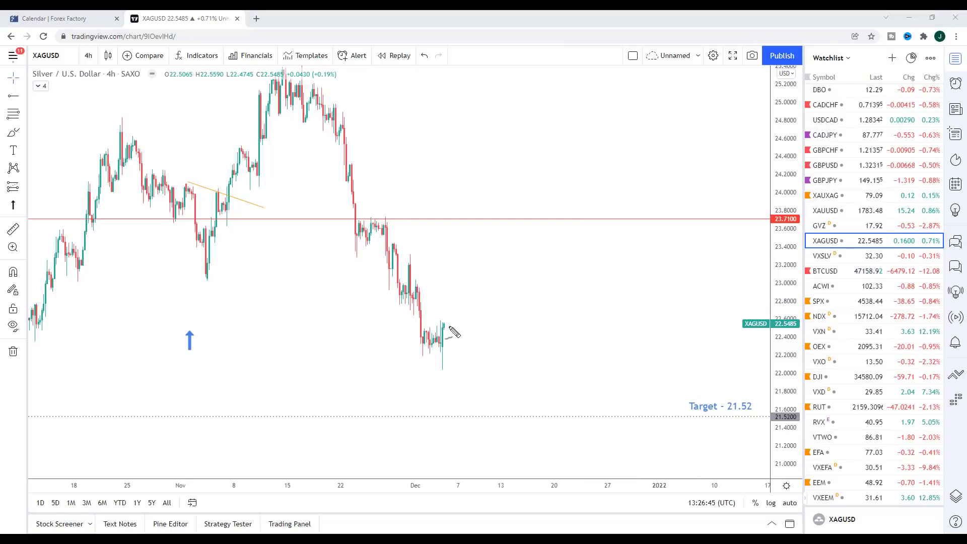
Step: Sketch a XAGUSD rise to about 23.00 followed by a decline toward the 21.52 target, and clear the sketch
left_click_drag(447, 331, 483, 283)
mouse_move(451, 368)
left_mouse_down()
mouse_move(498, 283)
mouse_move(501, 348)
mouse_move(517, 398)
mouse_move(527, 394)
left_mouse_up()
key("Escape")
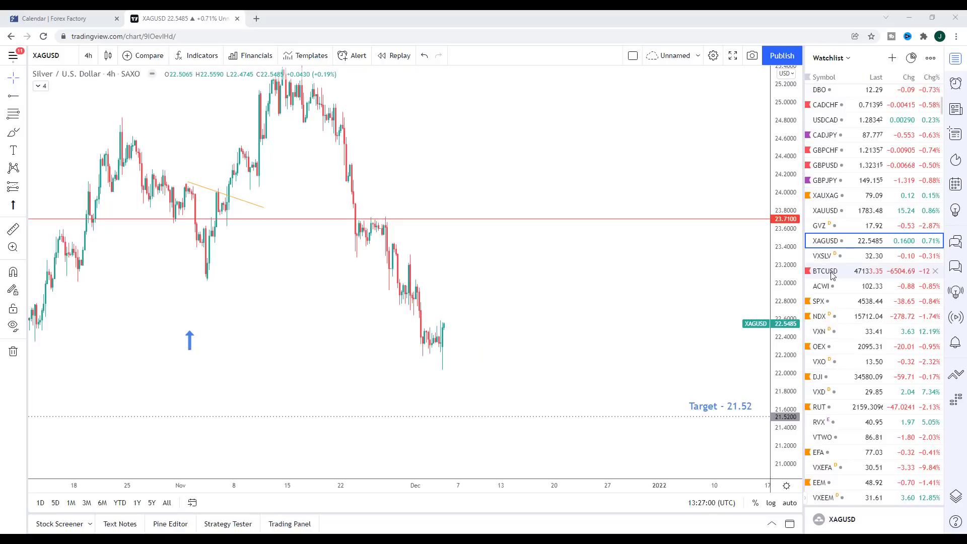
Step: Open the BTCUSD chart, sketch a rebound to about 53,000 with a support line and a decline to 39,630, and underline the 39,630 target
left_click(831, 273)
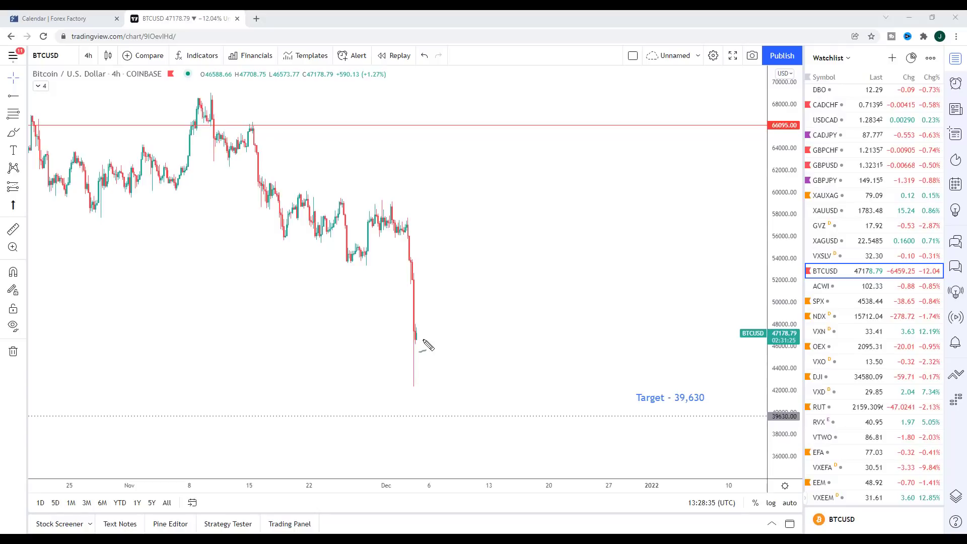
mouse_move(422, 333)
left_mouse_down()
mouse_move(446, 270)
mouse_move(431, 269)
mouse_move(461, 268)
left_mouse_up()
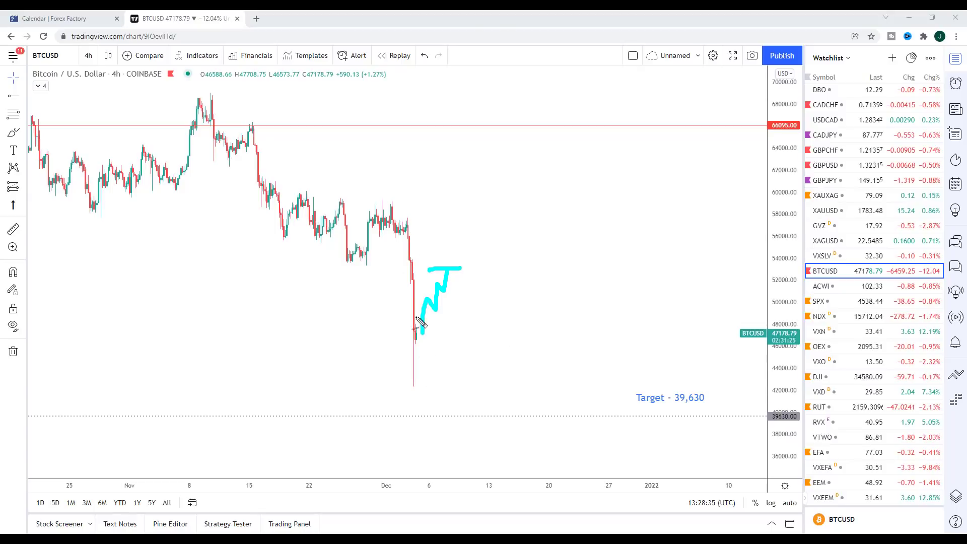
left_click_drag(445, 385, 452, 383)
mouse_move(420, 360)
left_mouse_down()
mouse_move(476, 273)
mouse_move(452, 273)
mouse_move(512, 416)
mouse_move(521, 396)
left_mouse_up()
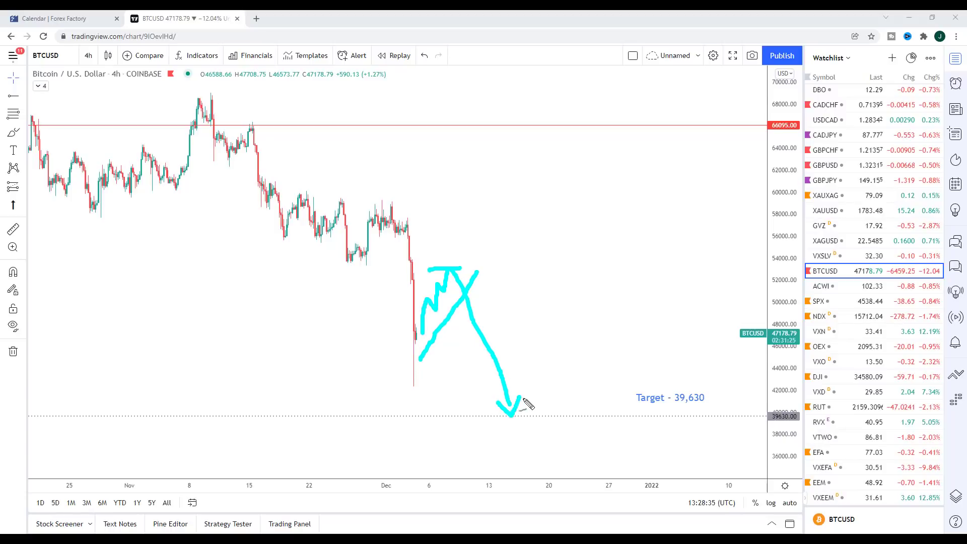
left_click_drag(670, 410, 718, 408)
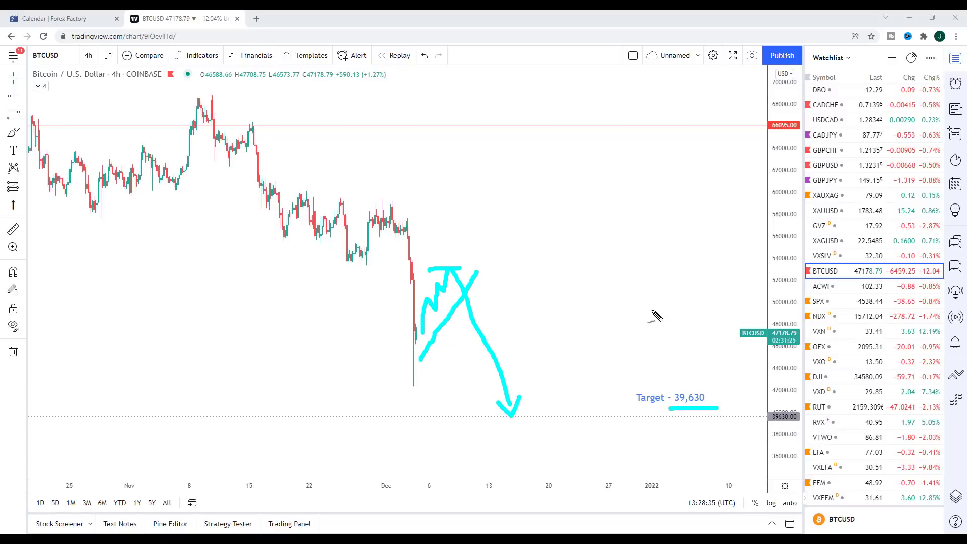